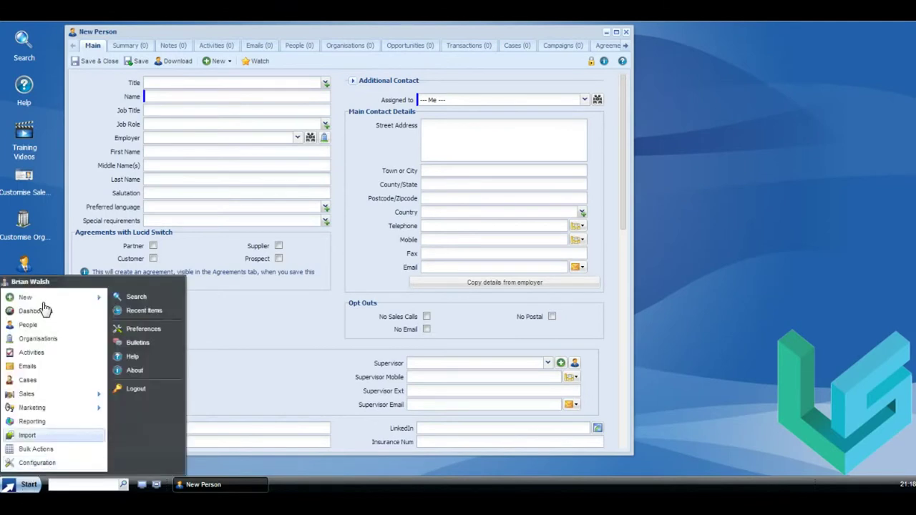
- Open the Default Person Layout from the Customise Person form layouts and review its list of fields
double_click(25, 264)
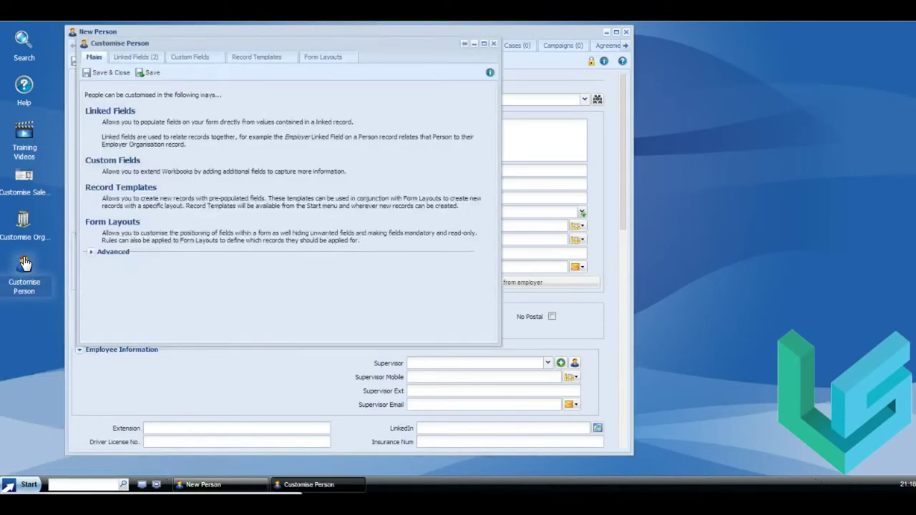
left_click(340, 57)
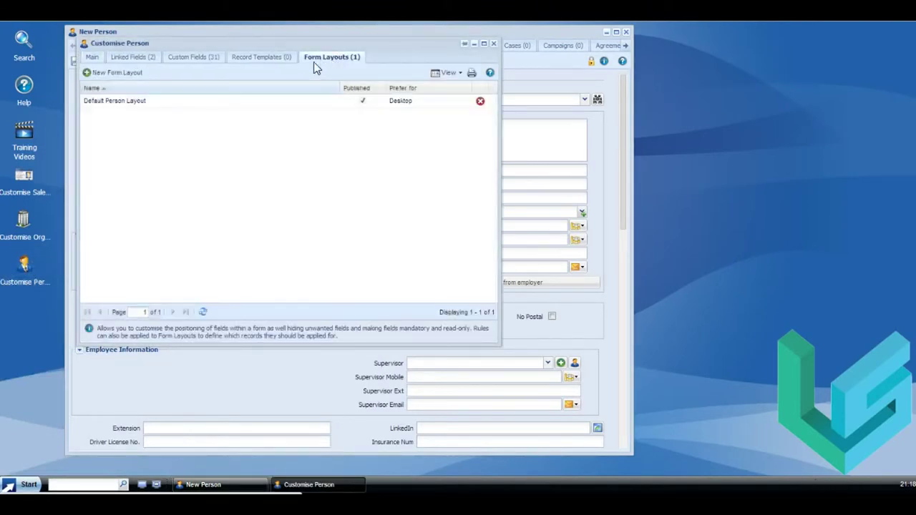
left_click(105, 102)
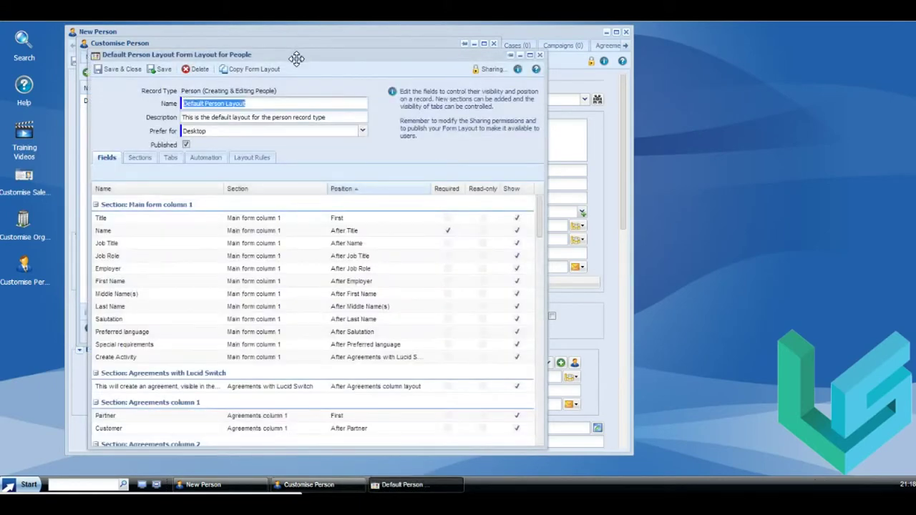
left_click_drag(302, 51, 310, 41)
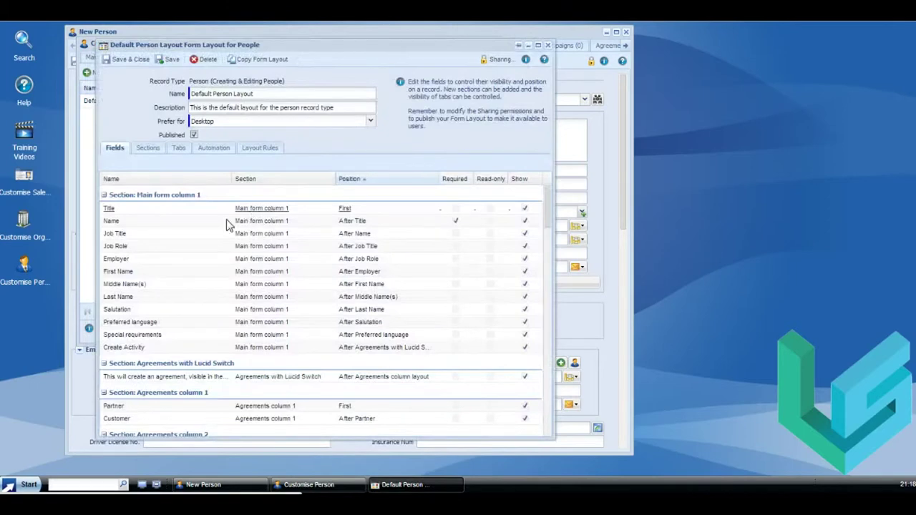
scroll(192, 236, "down", 3)
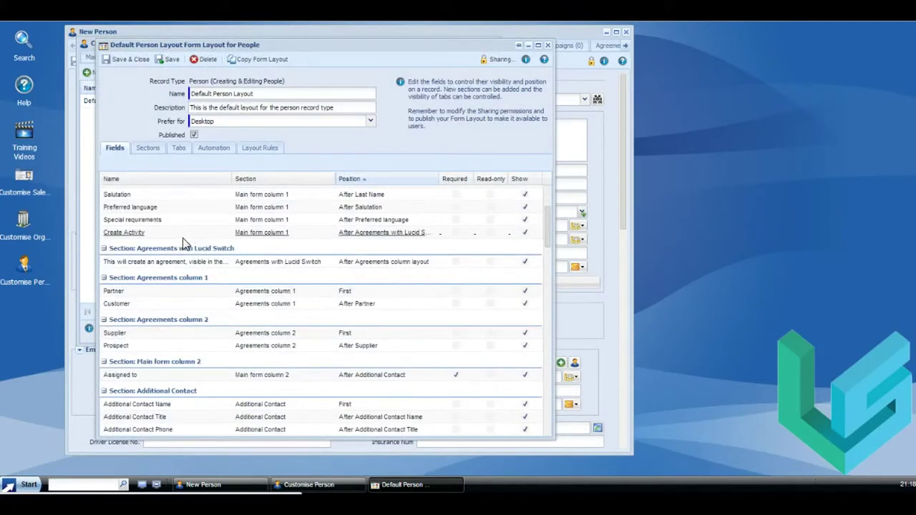
scroll(187, 235, "up", 3)
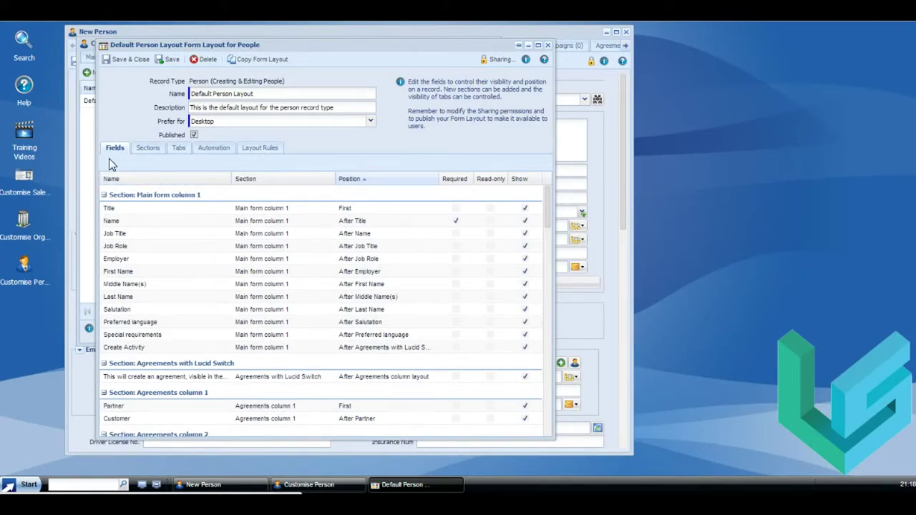
- Add a layout section named Driver Info with two columns, parent section Form and position After Employee Information
left_click(146, 150)
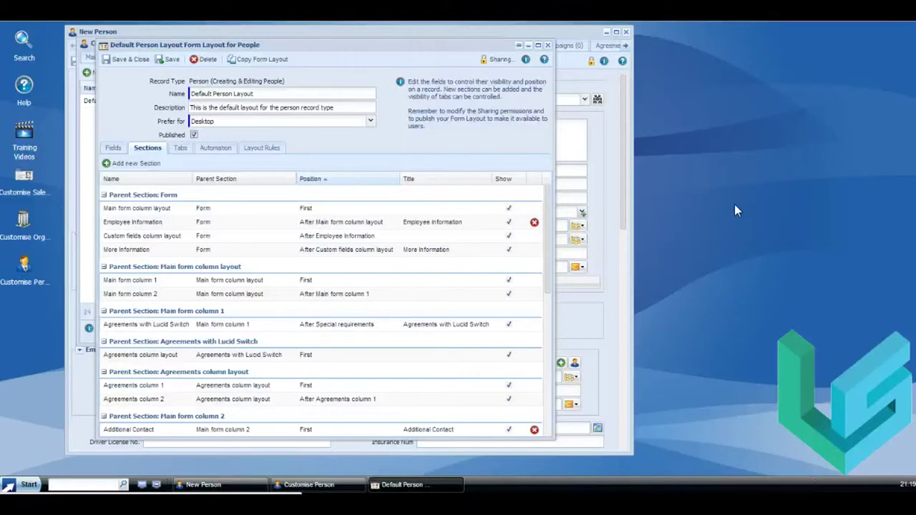
left_click(133, 163)
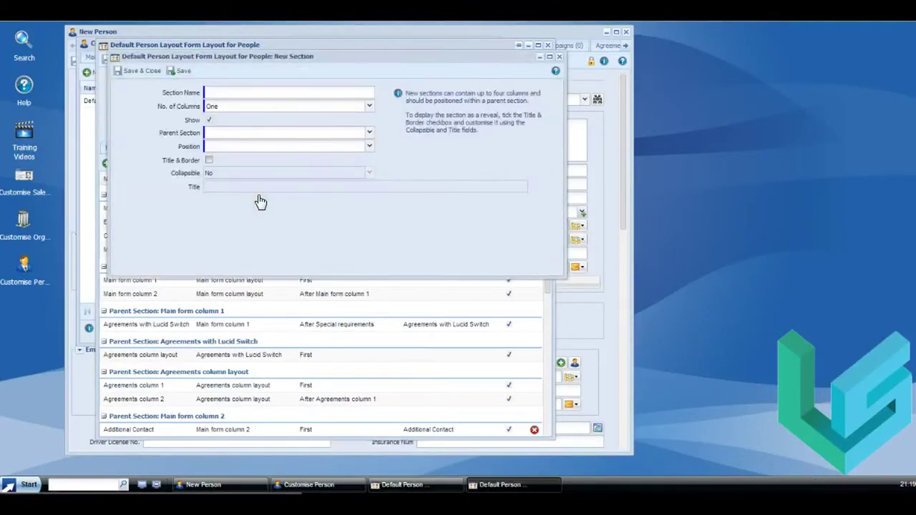
left_click(369, 107)
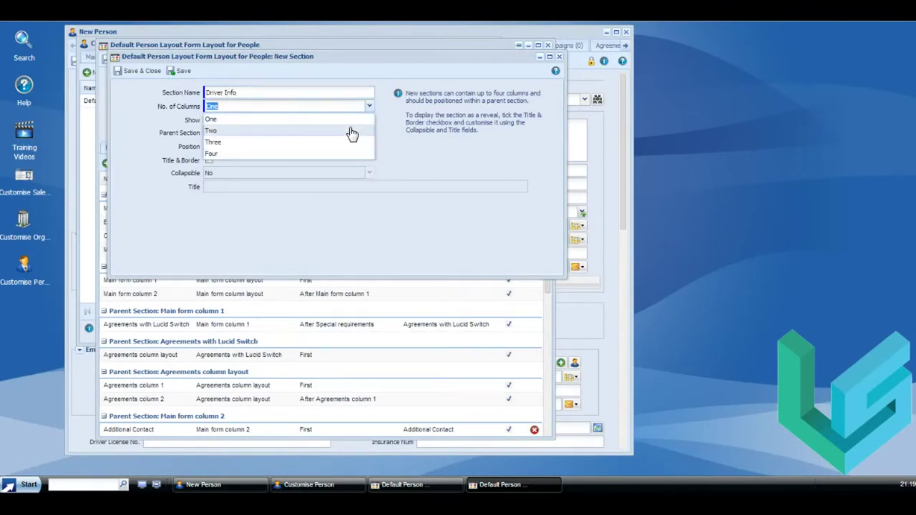
left_click(352, 132)
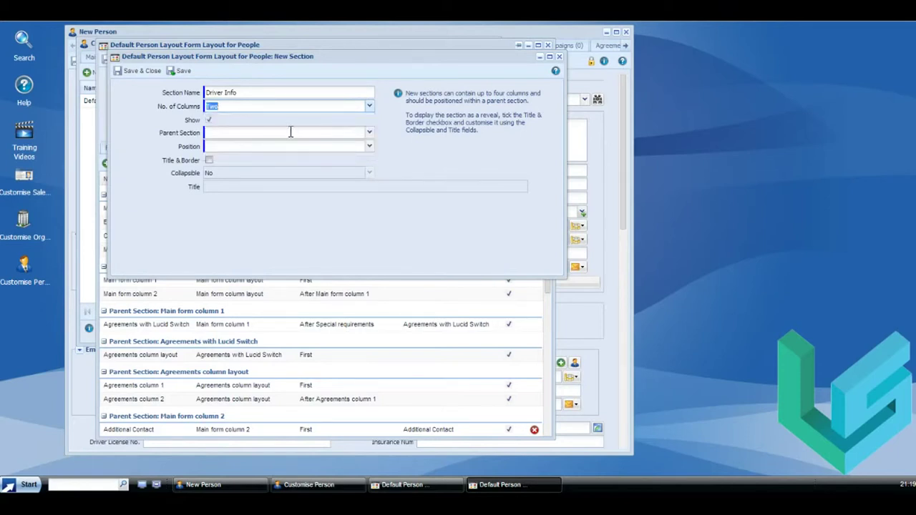
left_click(369, 133)
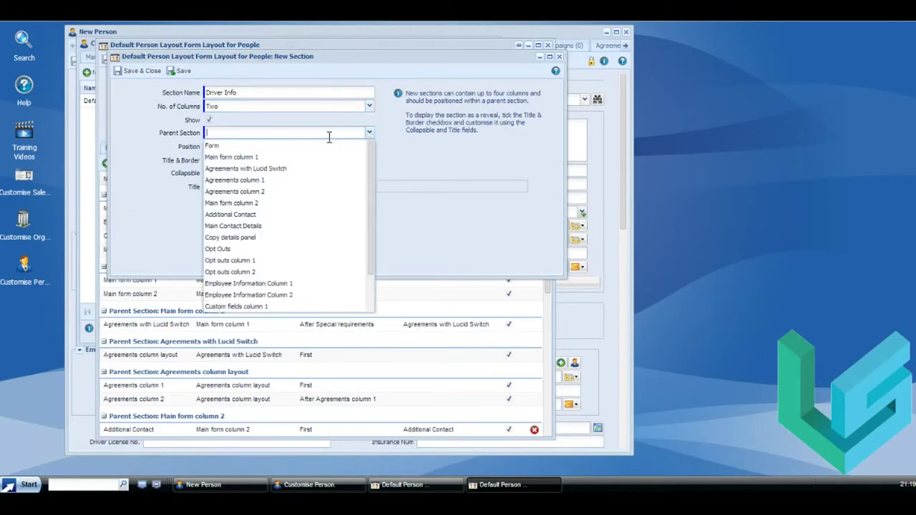
left_click(224, 146)
left_click(370, 148)
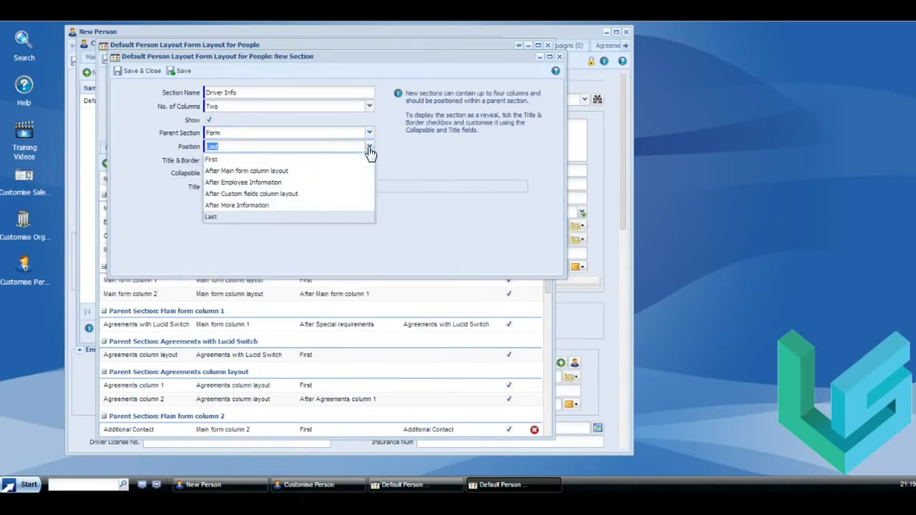
left_click(324, 181)
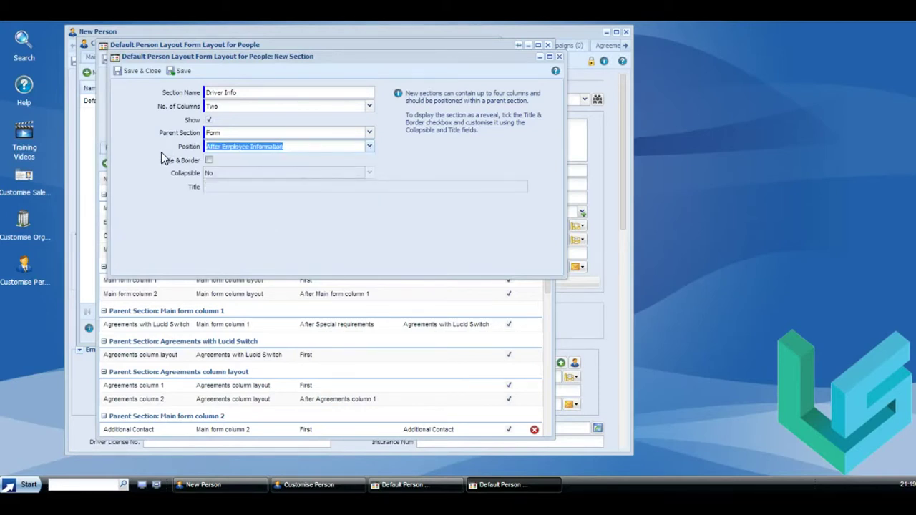
- Enable the title and border for the new section, title it Driver Info, and save and close it
left_click(209, 160)
left_click(198, 94)
key("ctrl+c")
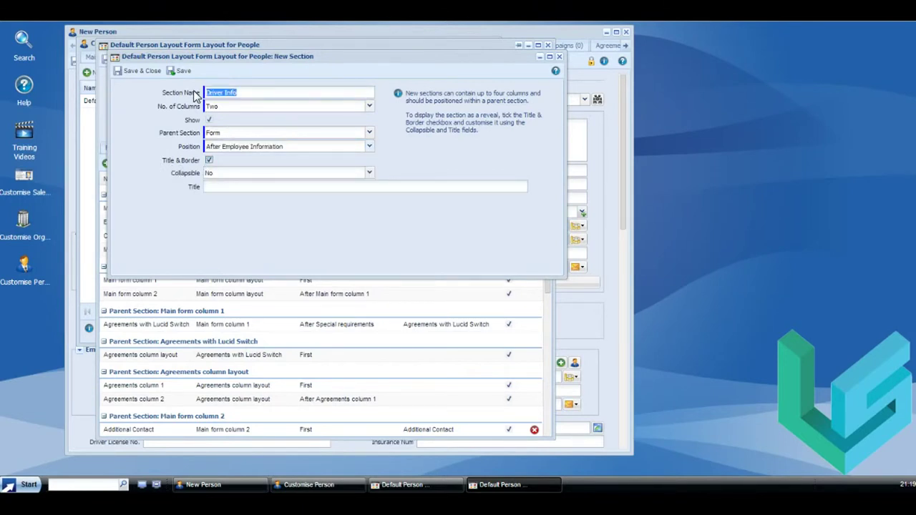
left_click(236, 186)
key("ctrl+v")
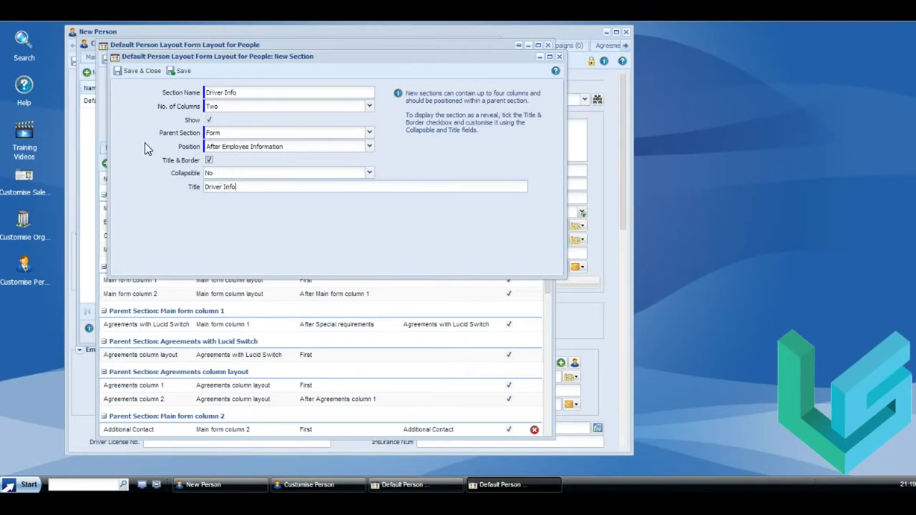
left_click(126, 71)
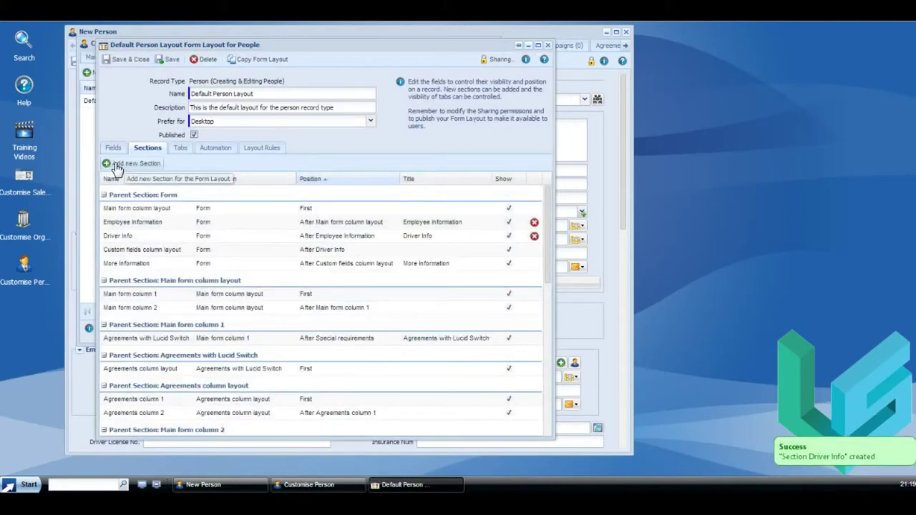
- Add another section named Secretary Info with two columns, parent section Form and position After Driver Info
left_click(117, 167)
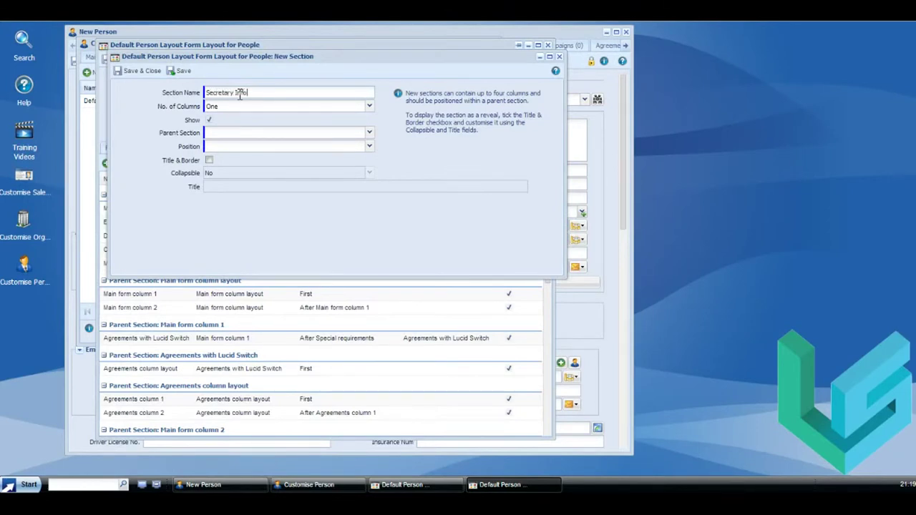
left_click_drag(261, 93, 192, 96)
left_click(369, 106)
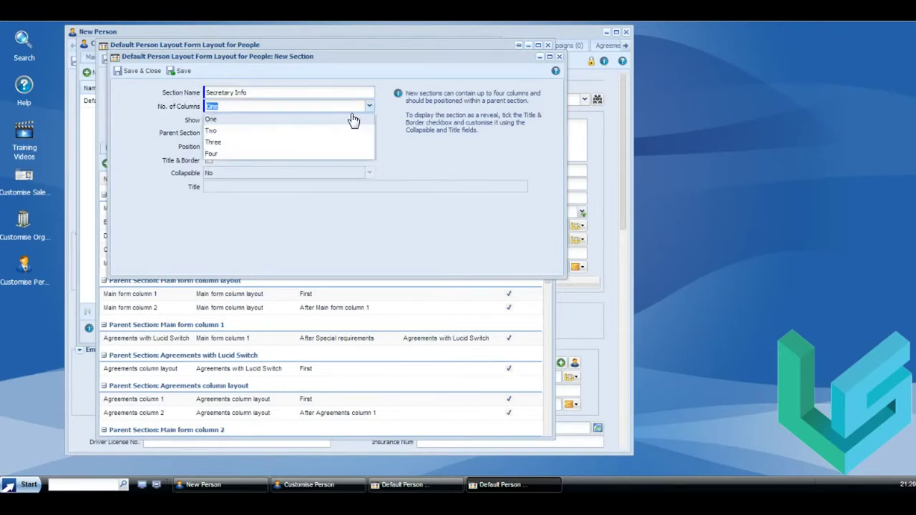
left_click(326, 132)
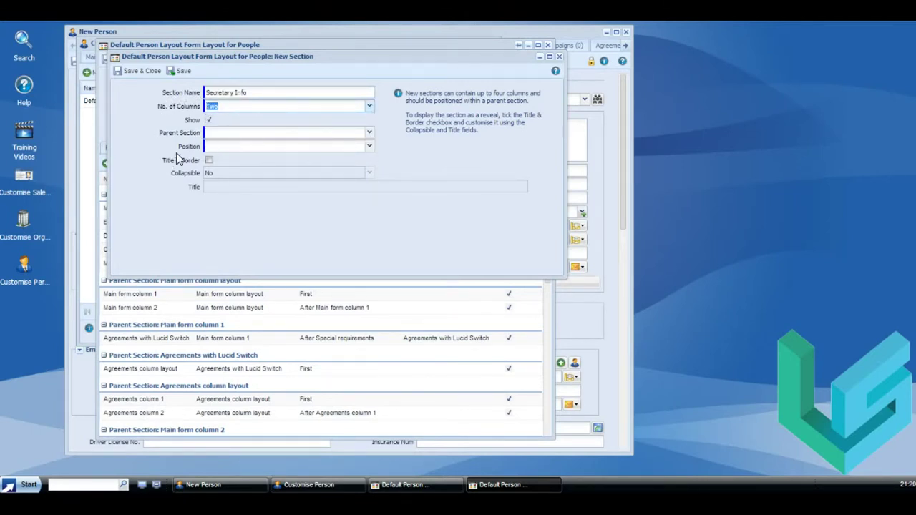
left_click(369, 133)
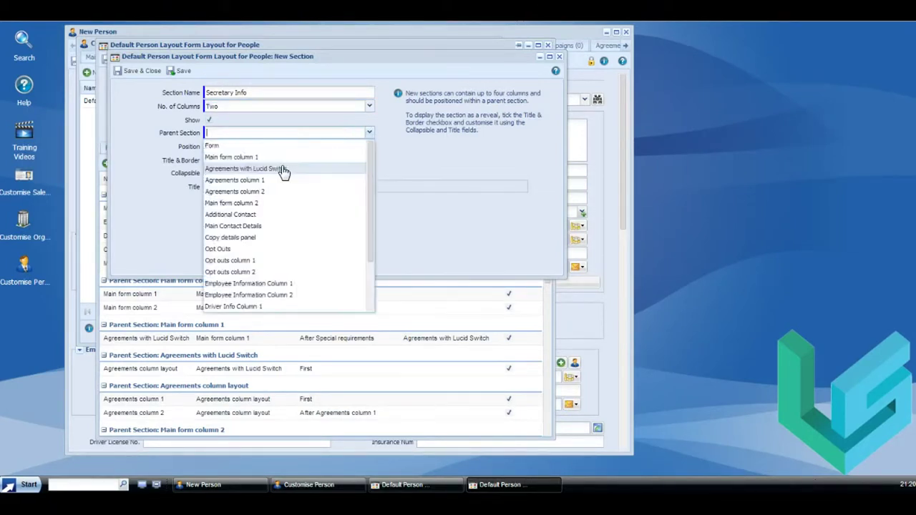
left_click_drag(368, 167, 367, 159)
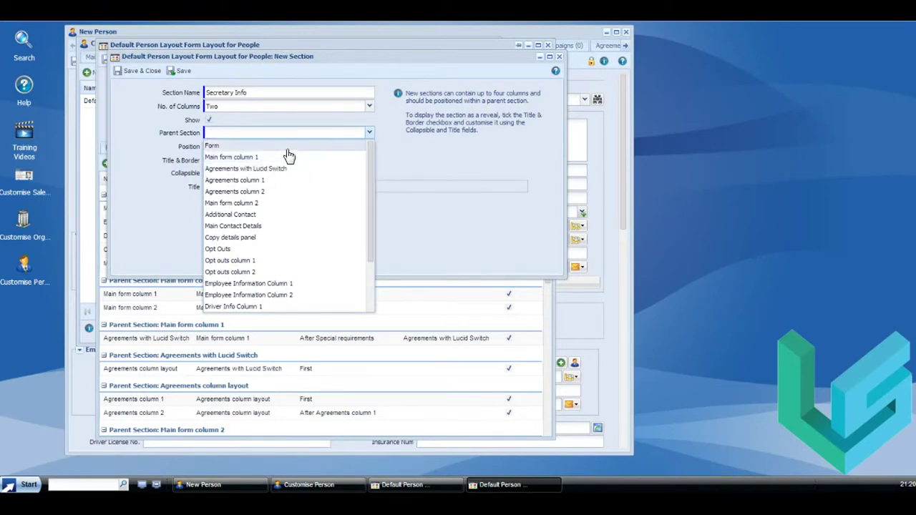
left_click(336, 146)
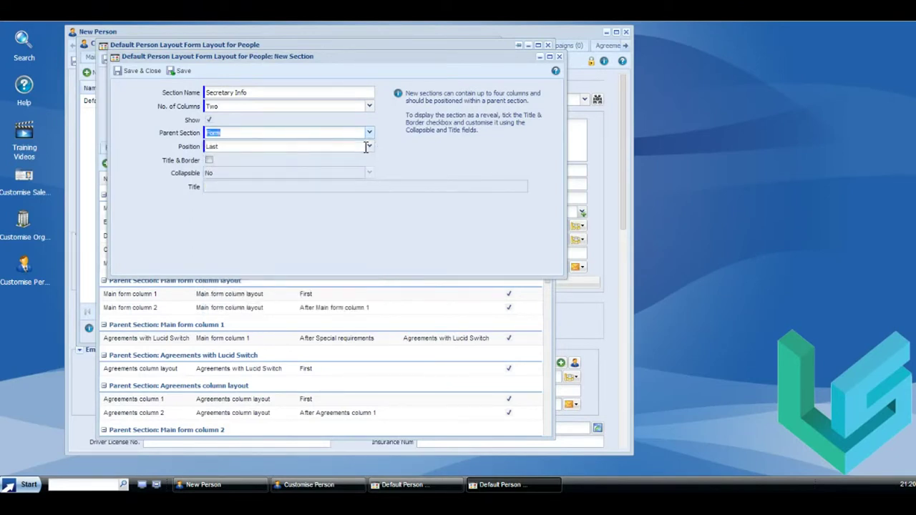
left_click(368, 147)
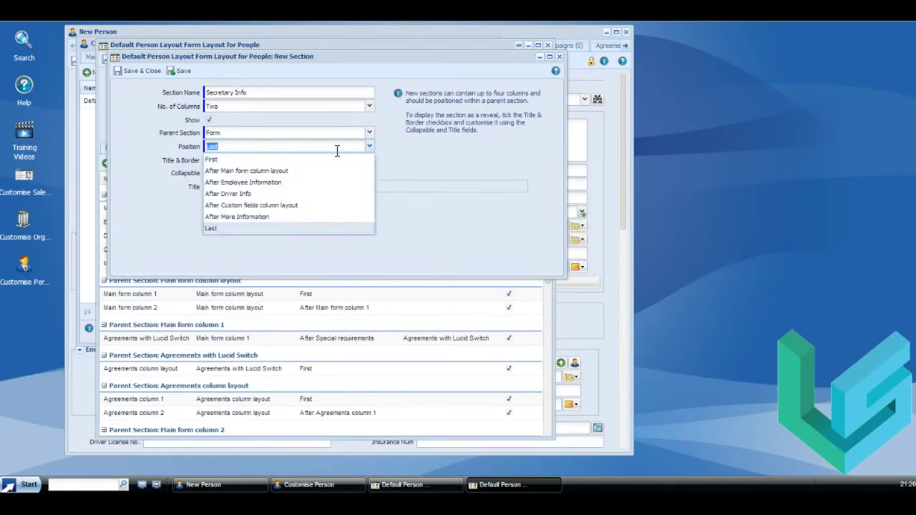
left_click(265, 195)
- Enable the section's title and border, title it Secretary Info, make it collapsible with "Yes, initally shown", and save and close it
left_click_drag(265, 95, 206, 96)
key("ctrl+c")
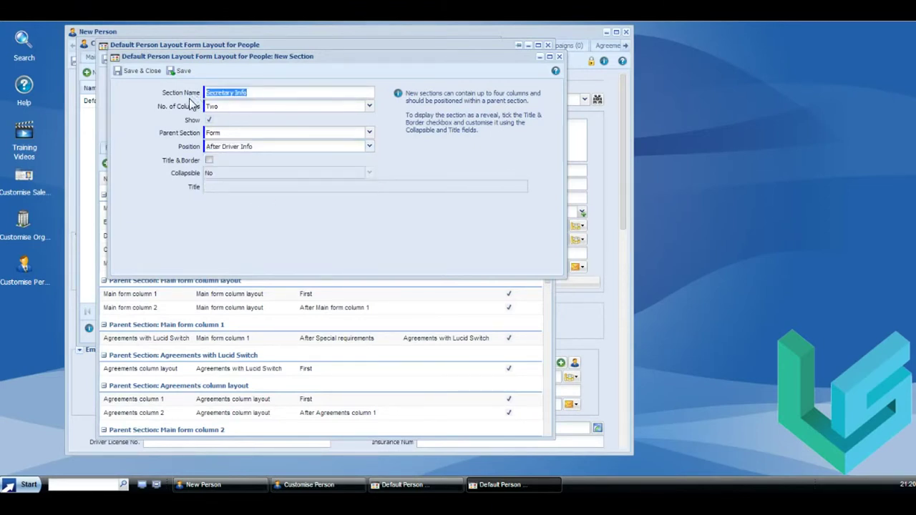
left_click(210, 161)
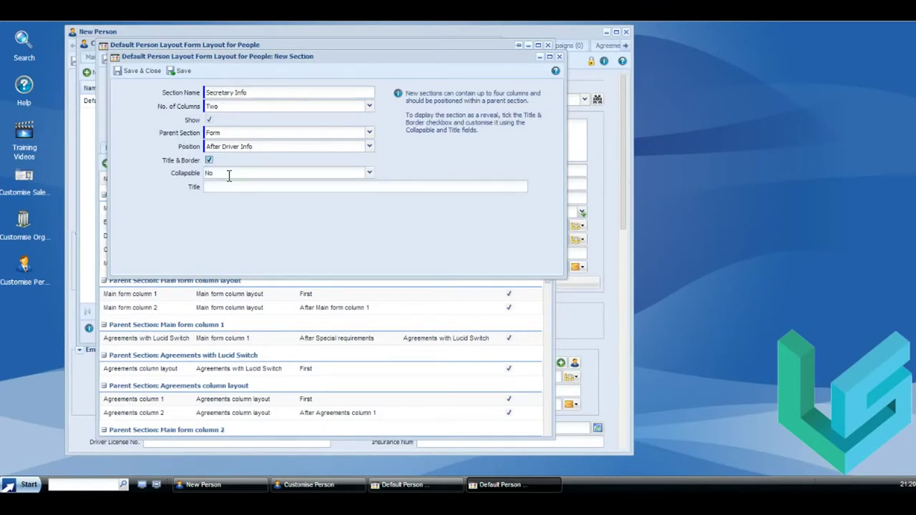
left_click(226, 187)
key("ctrl+v")
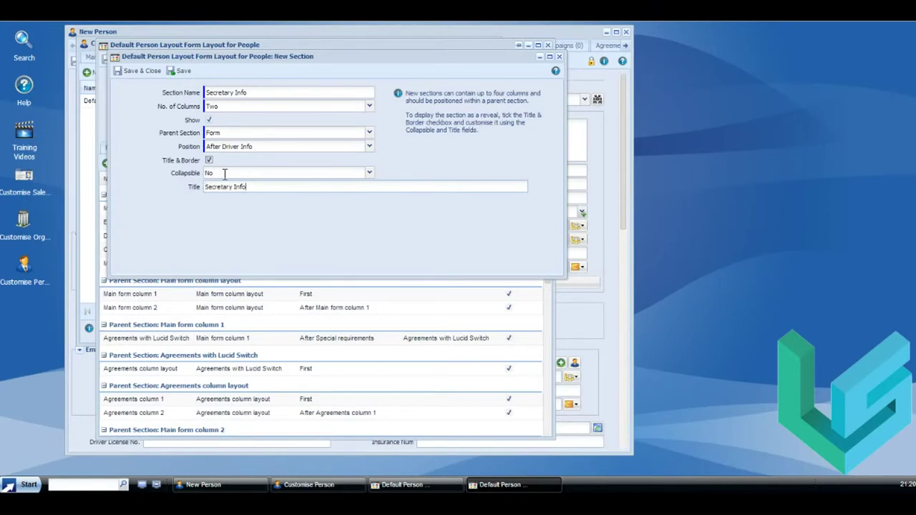
left_click(370, 172)
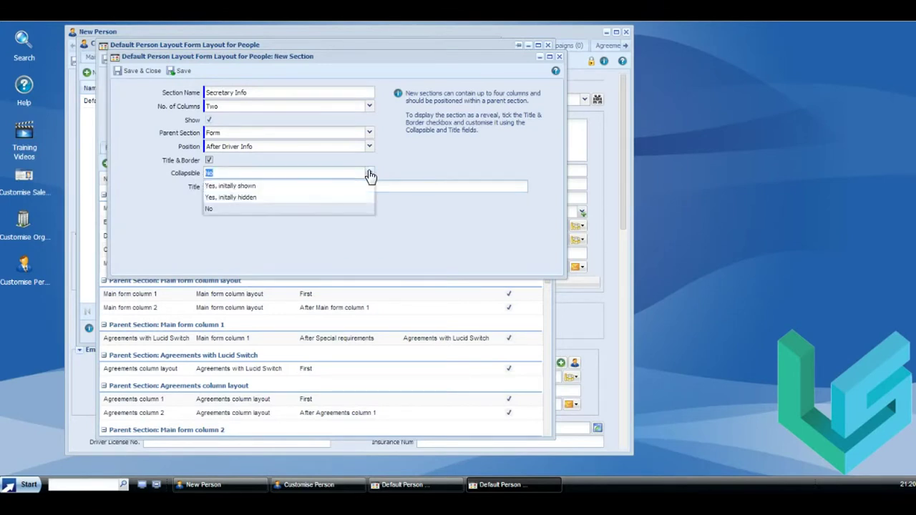
left_click(287, 186)
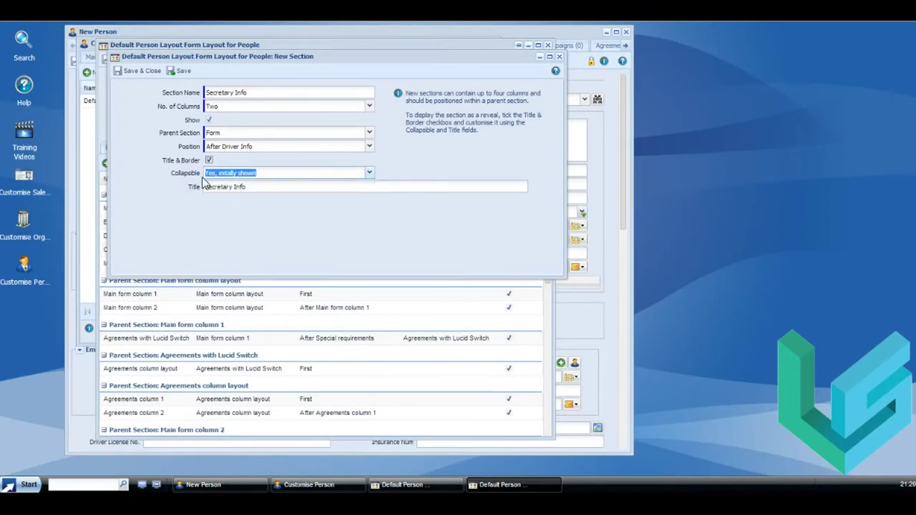
left_click(135, 75)
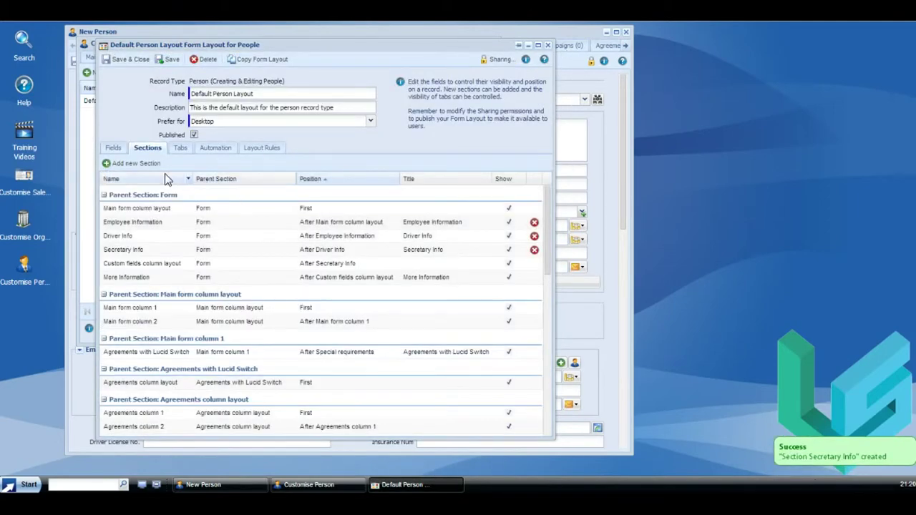
- Move the Assigned to field to section Main form column 1 with position First, and save and close it
left_click(113, 148)
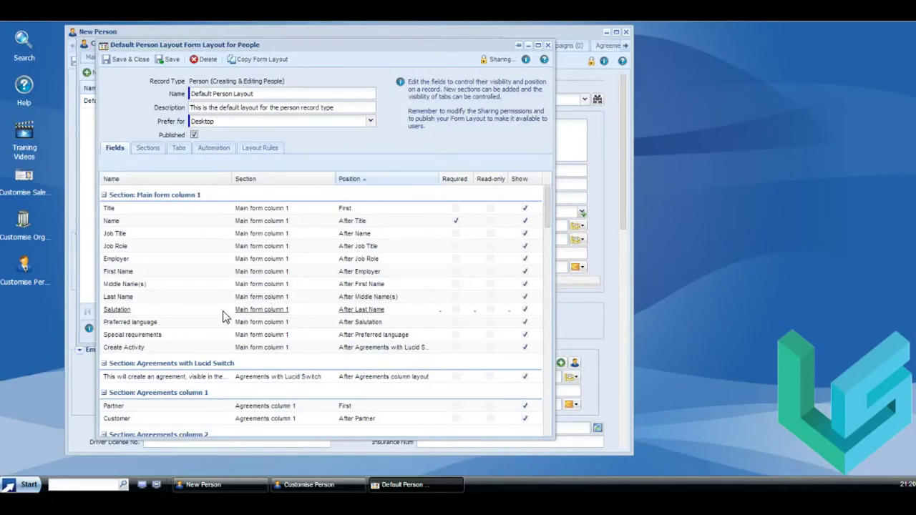
scroll(179, 322, "down", 3)
scroll(180, 322, "down", 3)
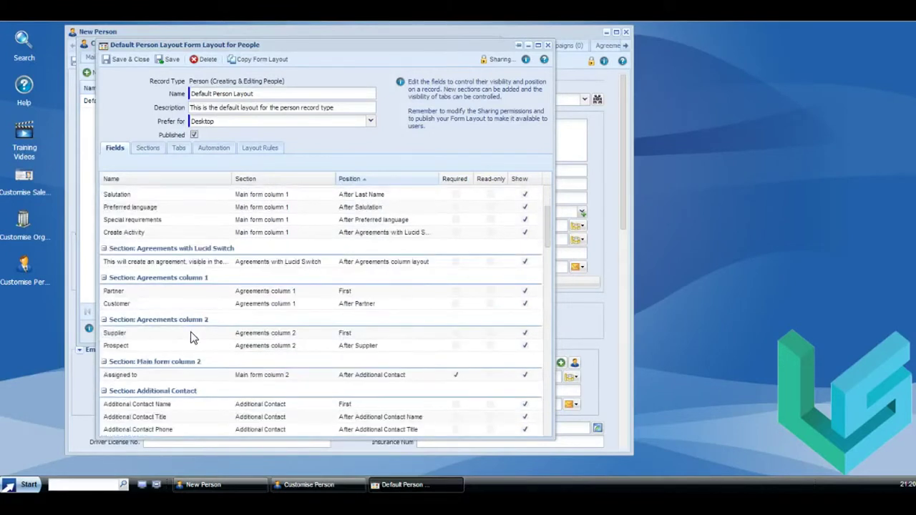
left_click(119, 377)
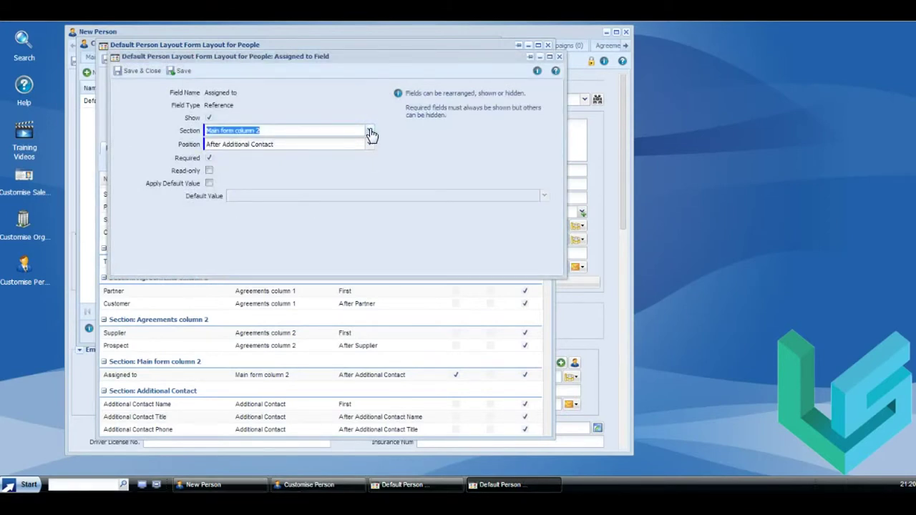
left_click(370, 133)
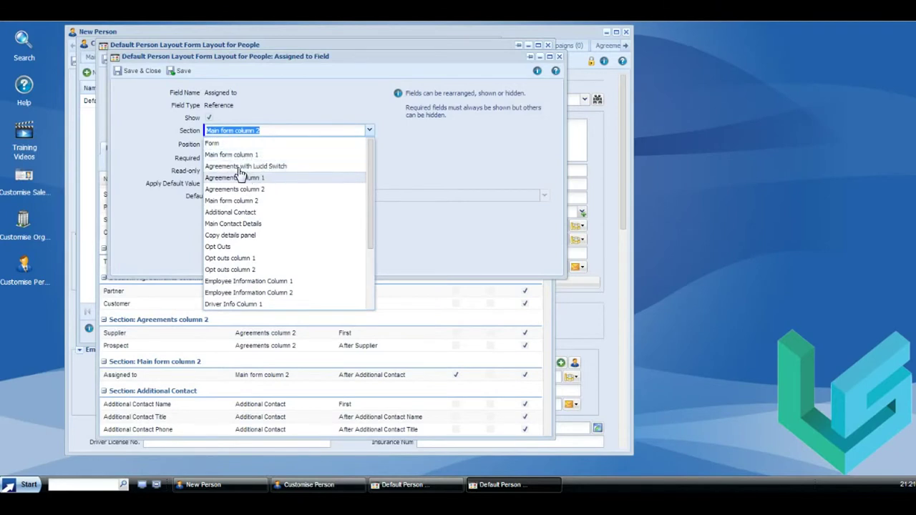
left_click(230, 154)
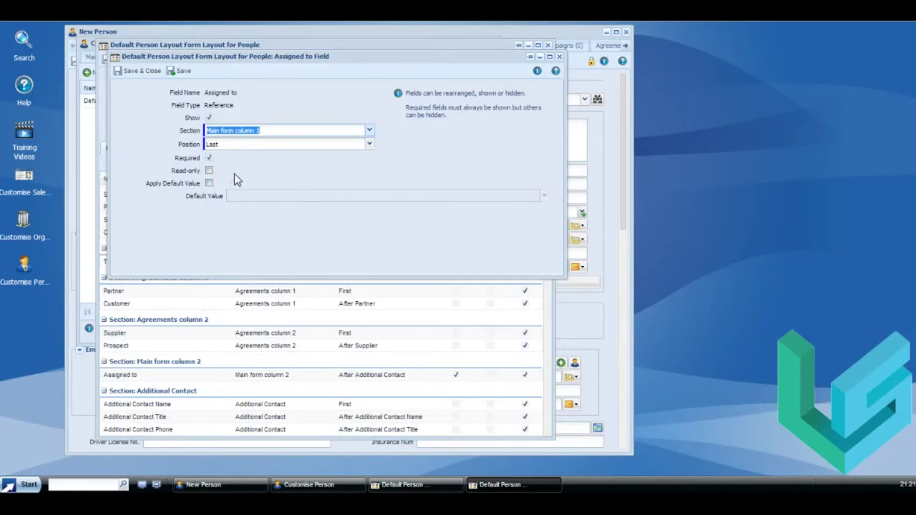
left_click(370, 146)
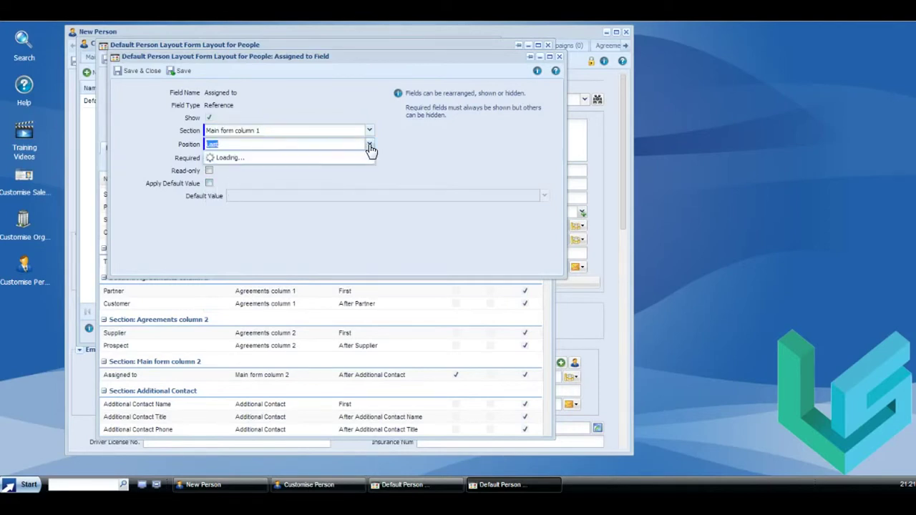
left_click(344, 158)
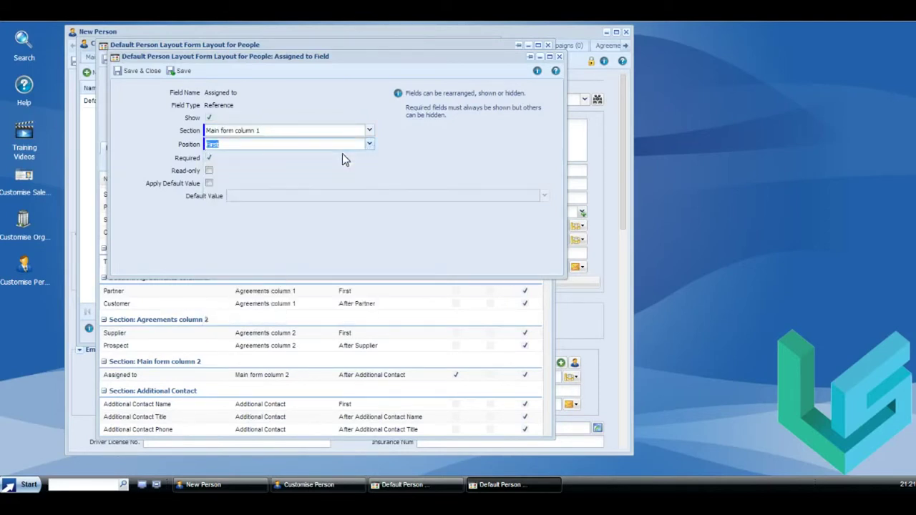
left_click(142, 74)
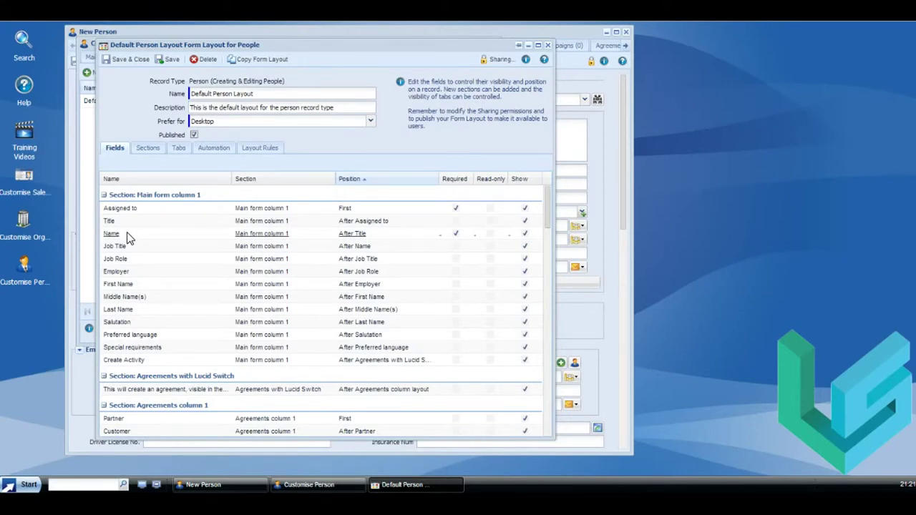
- Set the First Name field's position in Main form column 1 to After Name, and save and close it
scroll(128, 239, "down", 10)
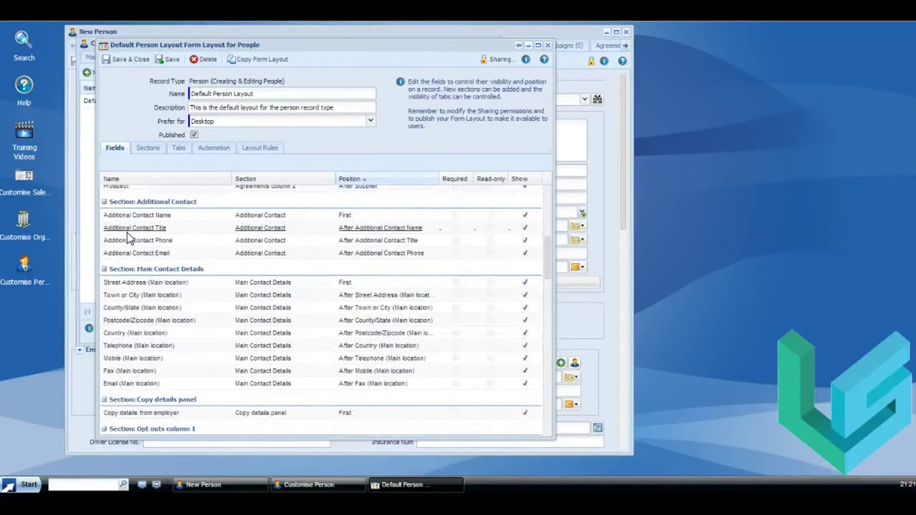
scroll(129, 240, "down", 10)
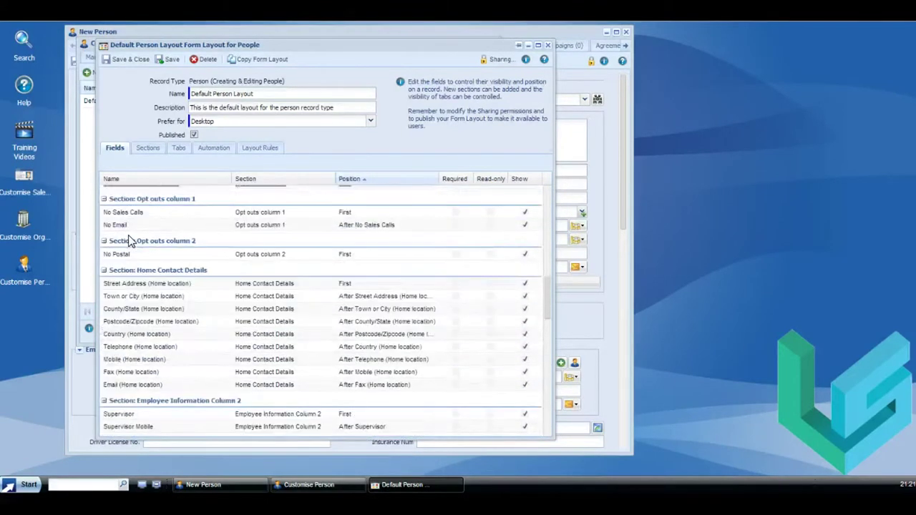
scroll(129, 240, "down", 3)
scroll(130, 241, "up", 15)
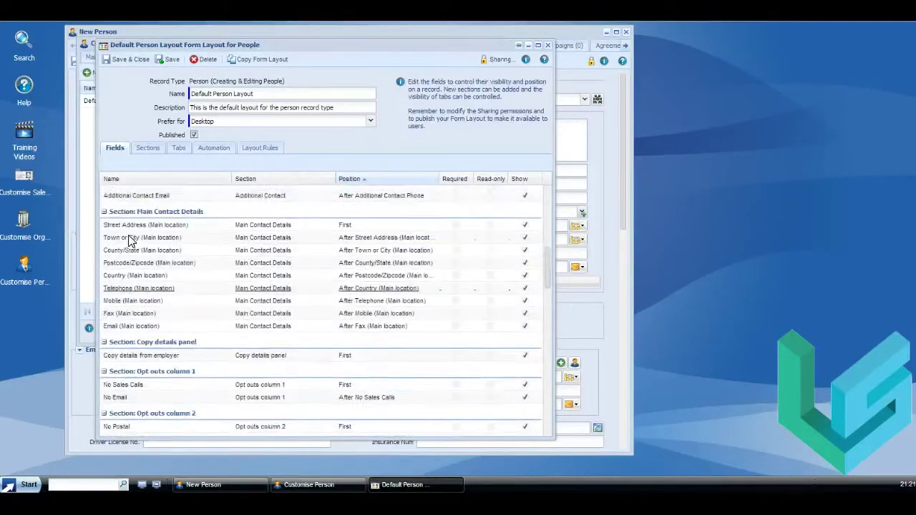
scroll(131, 241, "up", 5)
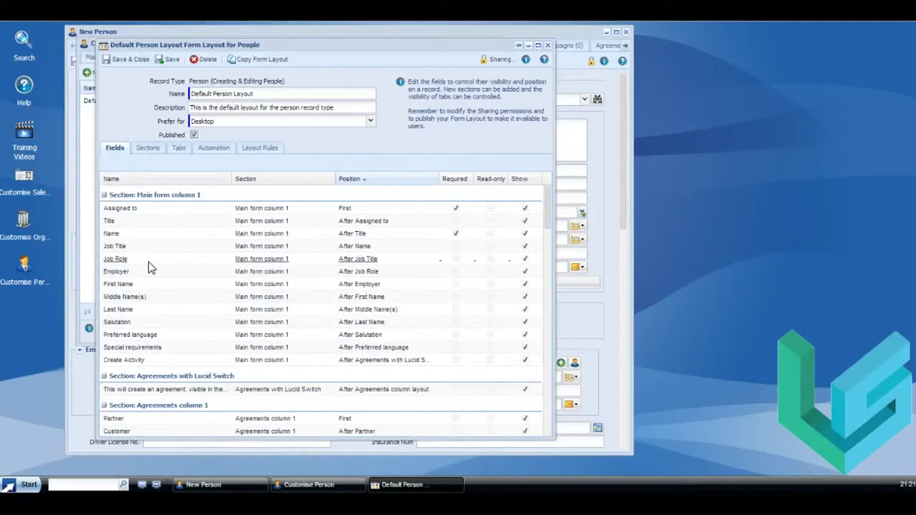
left_click(122, 289)
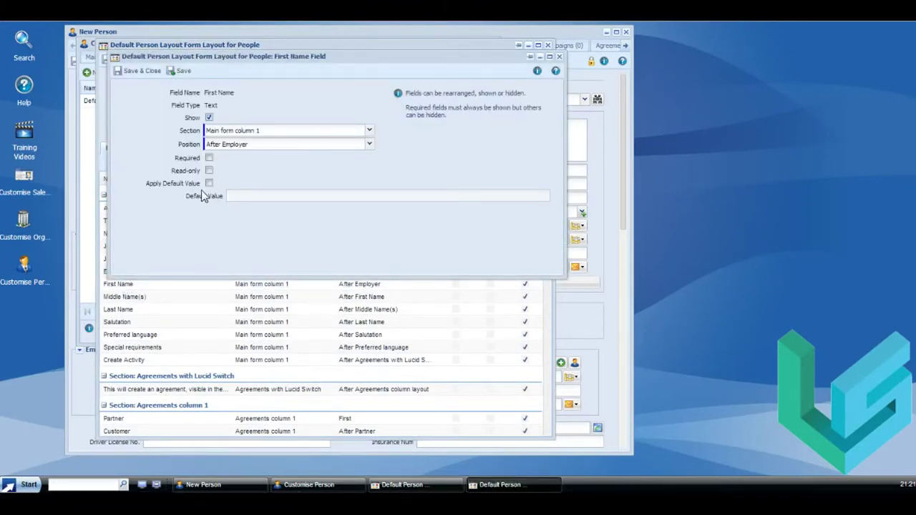
left_click(370, 145)
left_click(282, 194)
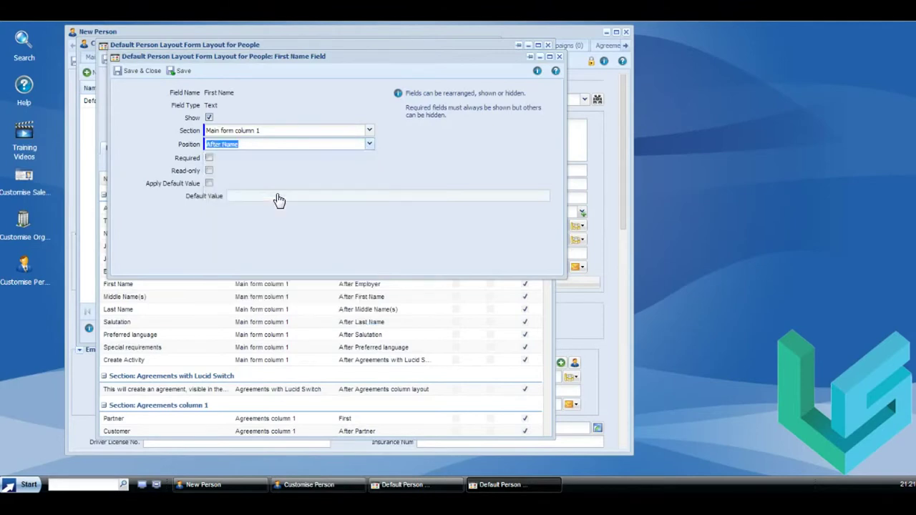
left_click(126, 73)
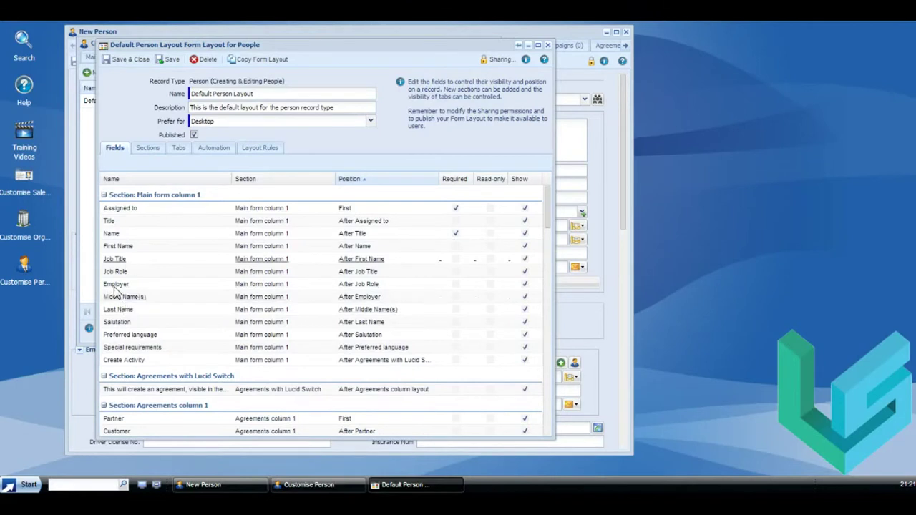
- Set the Last Name field's position to After First Name, and save and close it
double_click(122, 312)
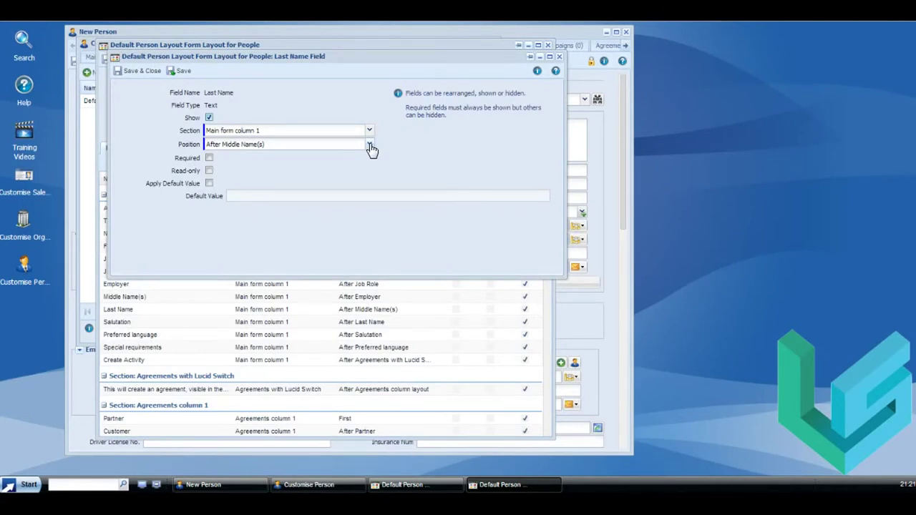
left_click(370, 146)
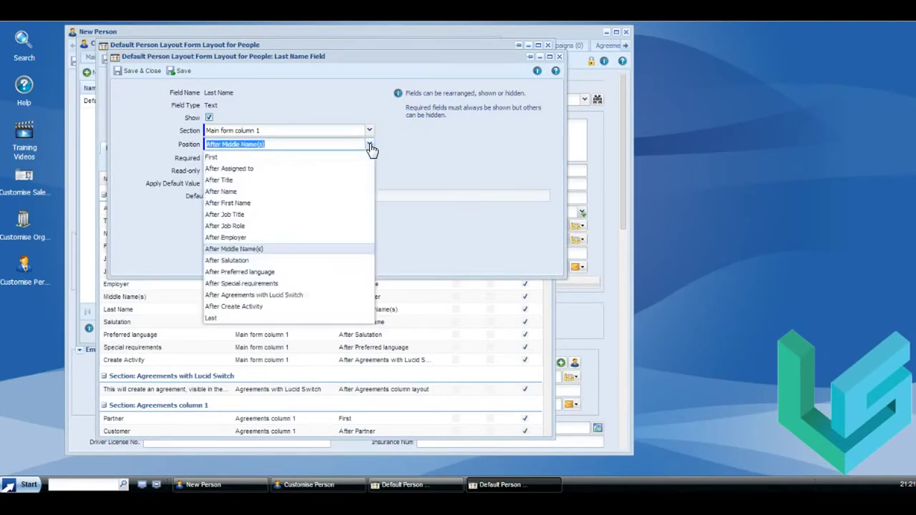
left_click(322, 204)
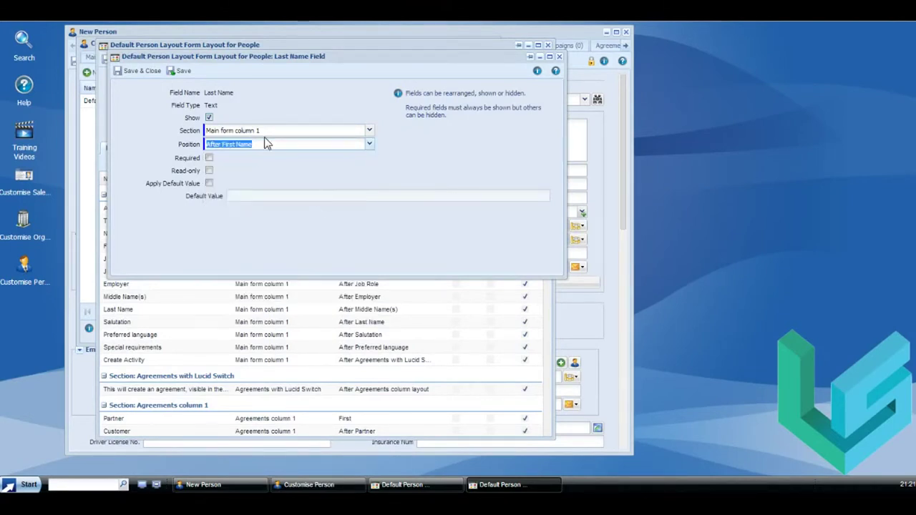
left_click(147, 75)
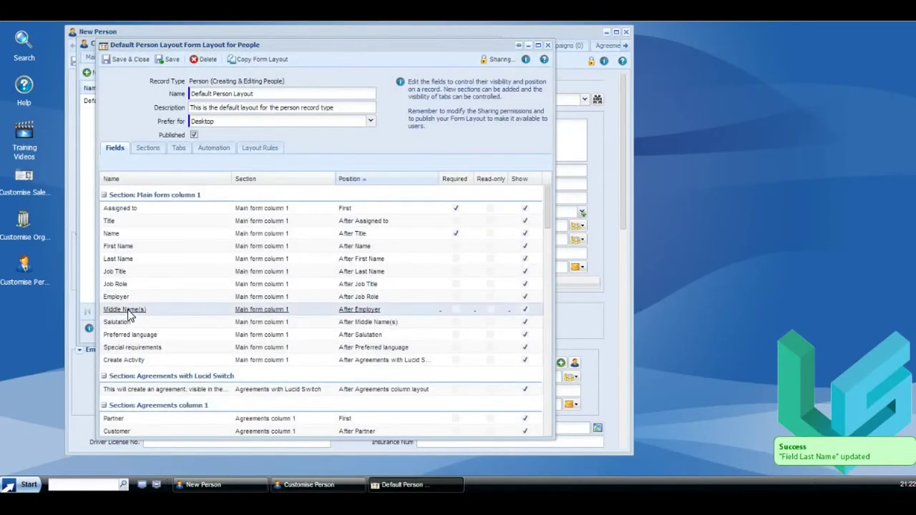
- Hide the Middle Name(s) field from the form layout, and save and close it
left_click(129, 316)
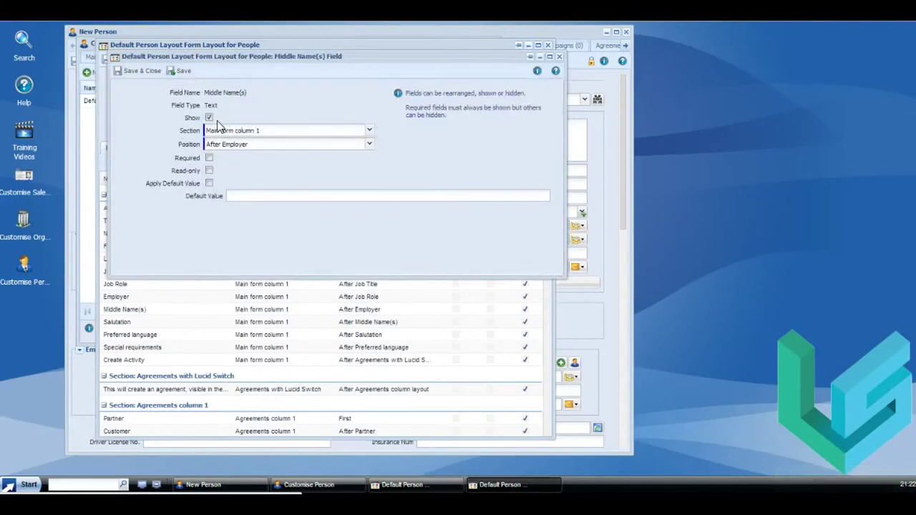
left_click(209, 117)
left_click(132, 71)
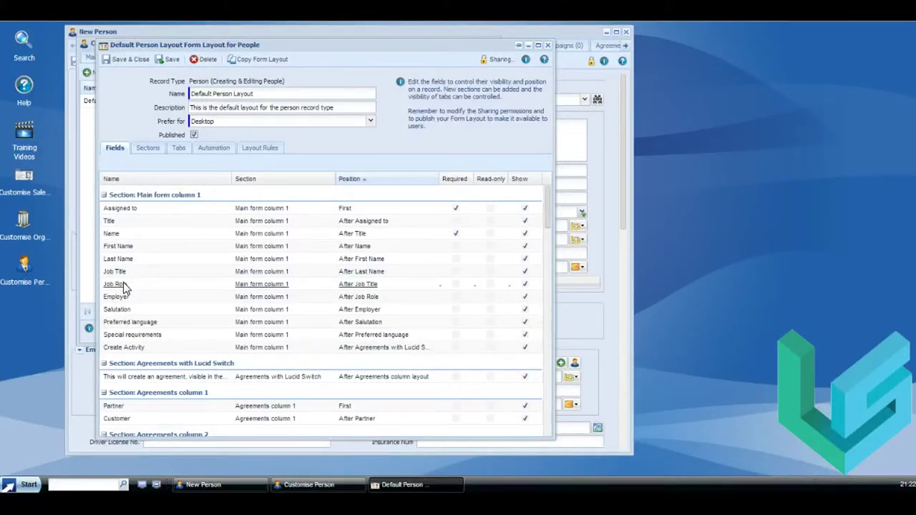
- Move the Contact Type field from Custom fields column 2 to Main form column 1, position After Job Role, and make it required
scroll(140, 326, "down", 3)
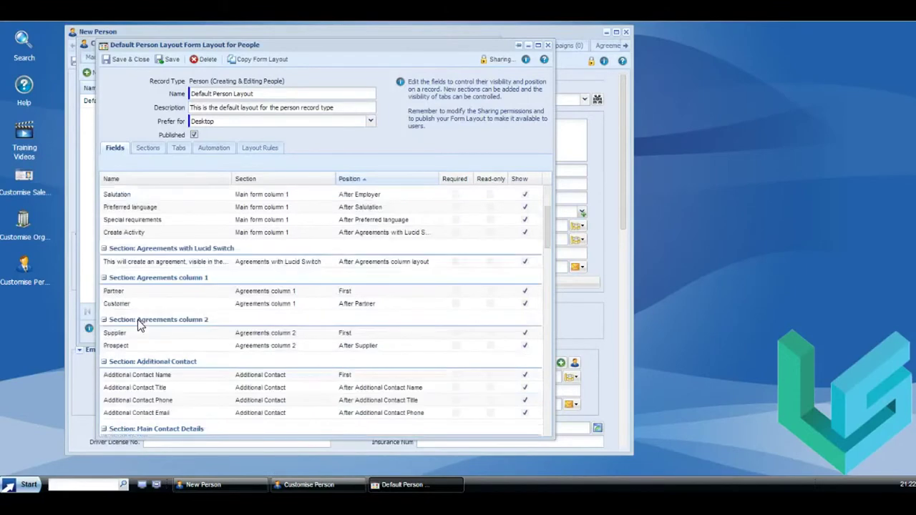
scroll(141, 326, "down", 6)
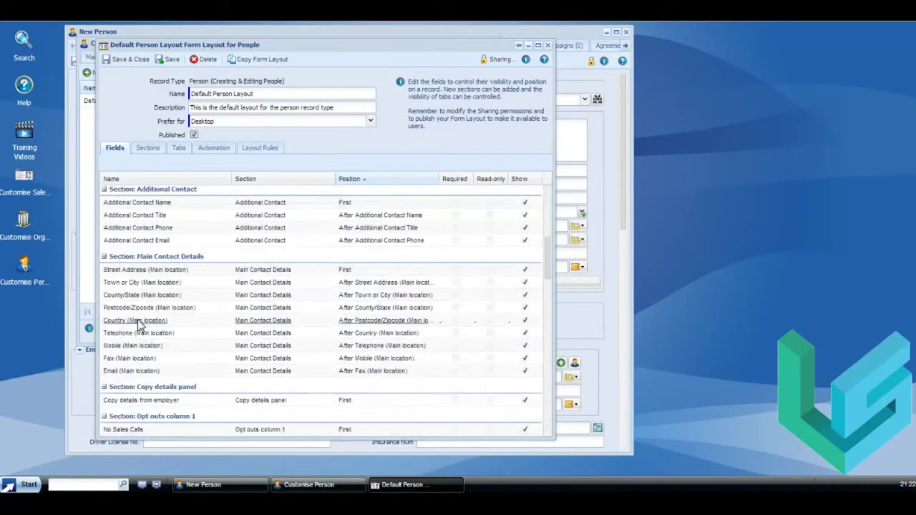
scroll(140, 325, "down", 6)
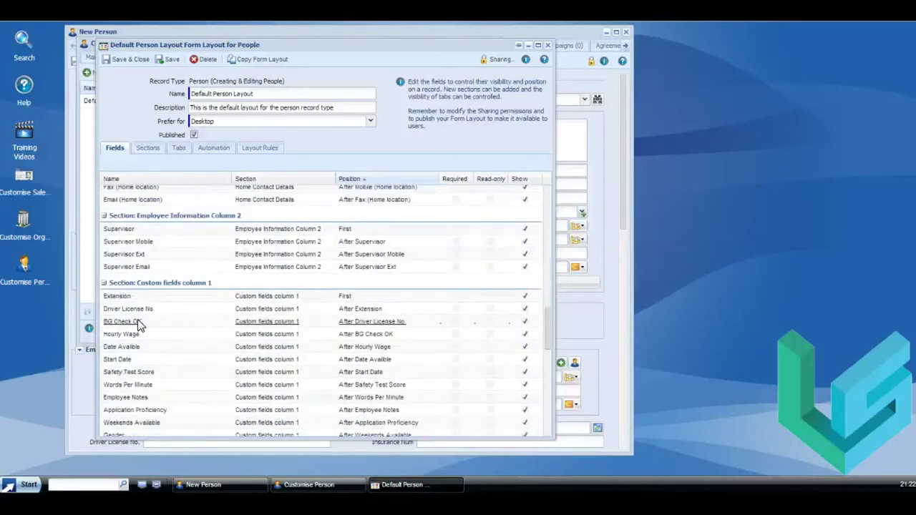
scroll(137, 325, "down", 3)
scroll(138, 320, "down", 1)
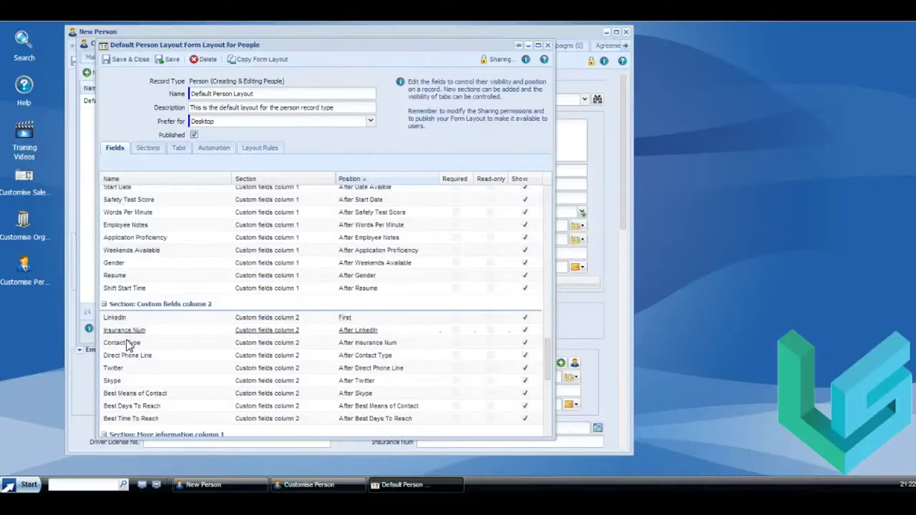
double_click(121, 343)
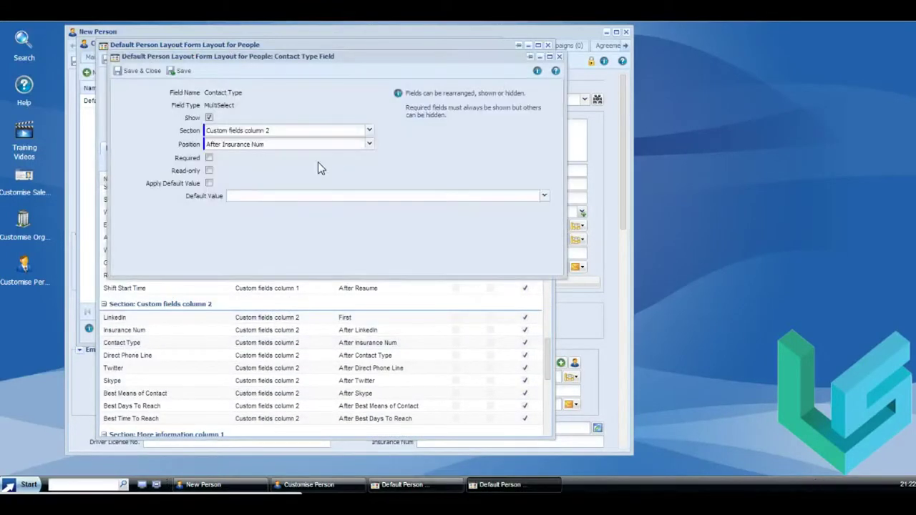
left_click(370, 132)
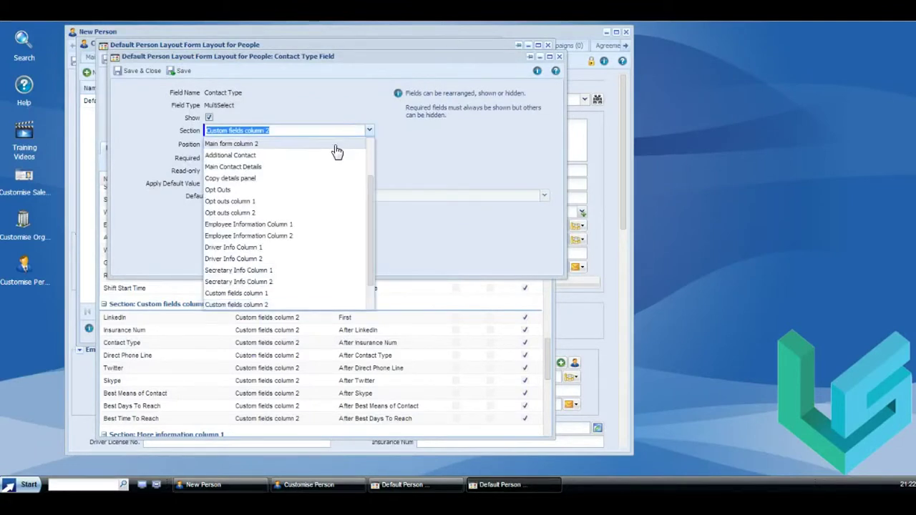
left_click_drag(369, 189, 367, 149)
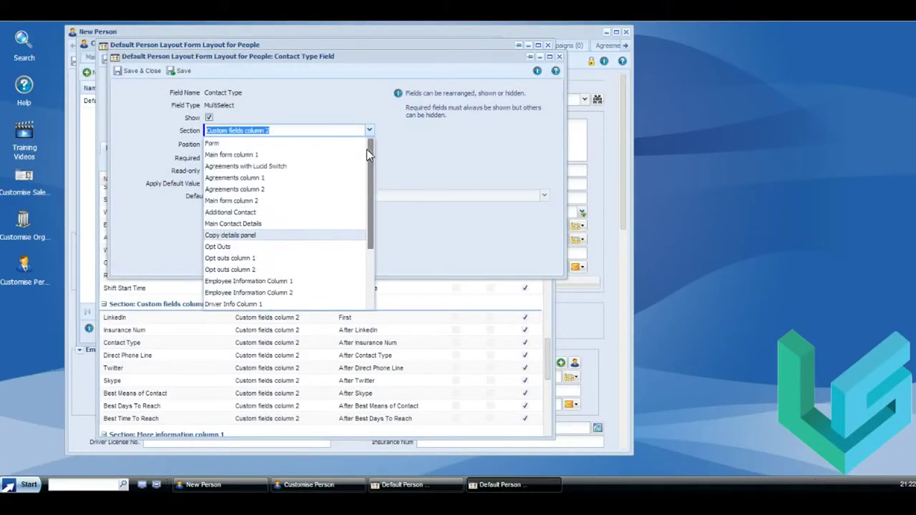
left_click(304, 153)
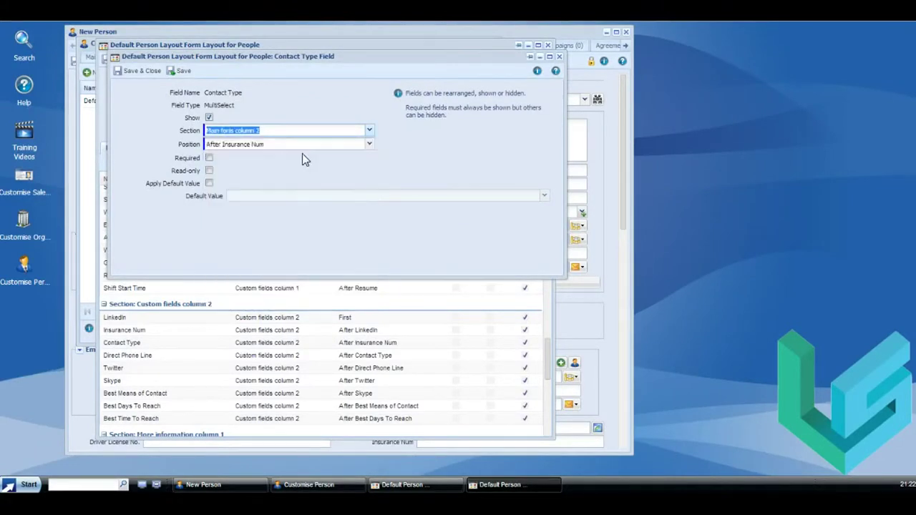
left_click(371, 146)
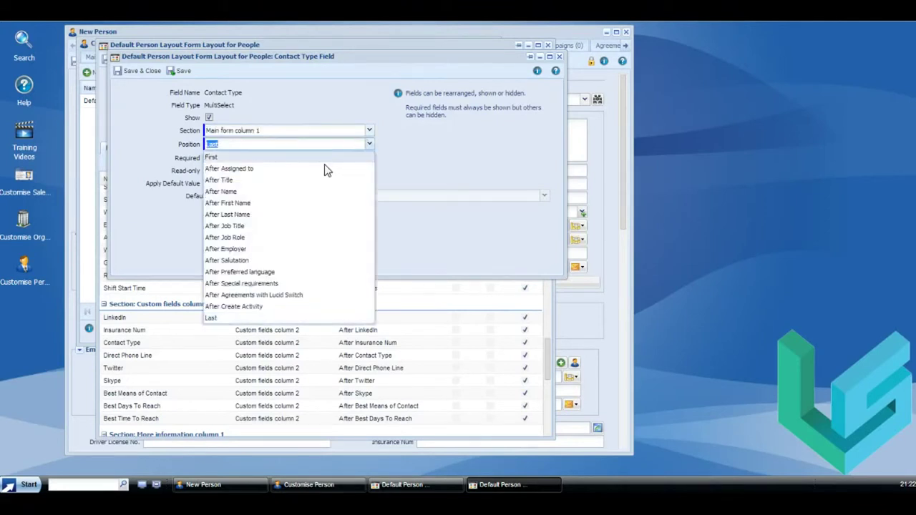
left_click(309, 239)
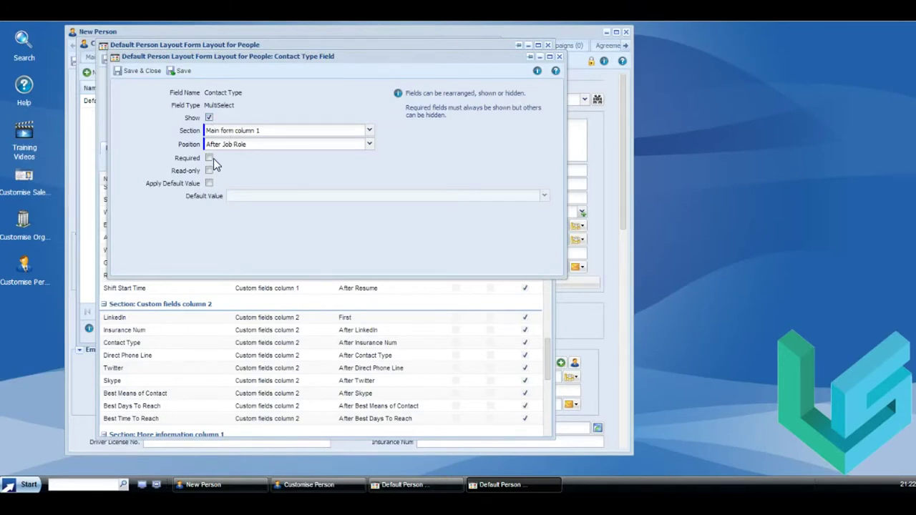
left_click(209, 158)
left_click(209, 183)
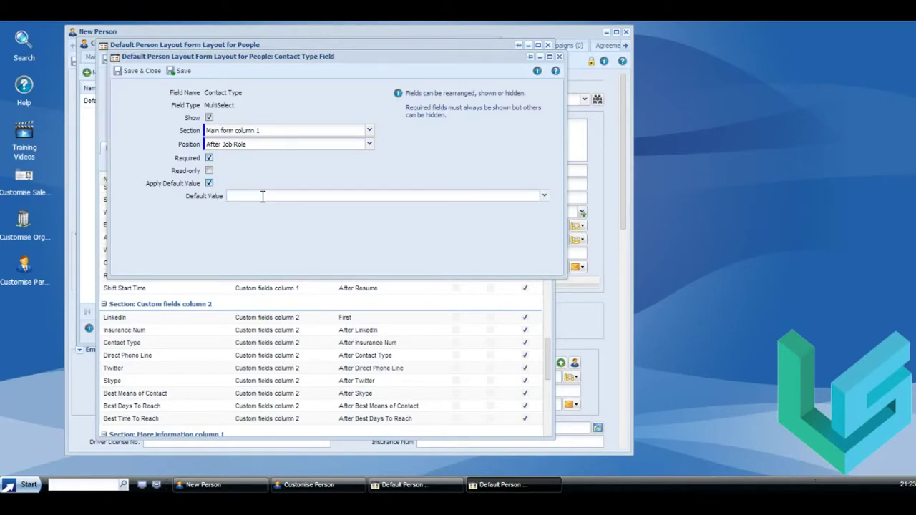
left_click(544, 197)
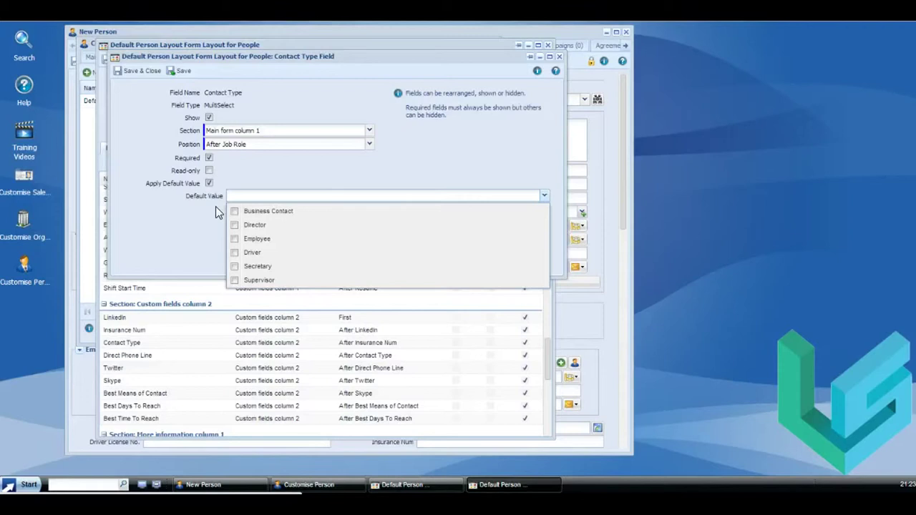
left_click(209, 183)
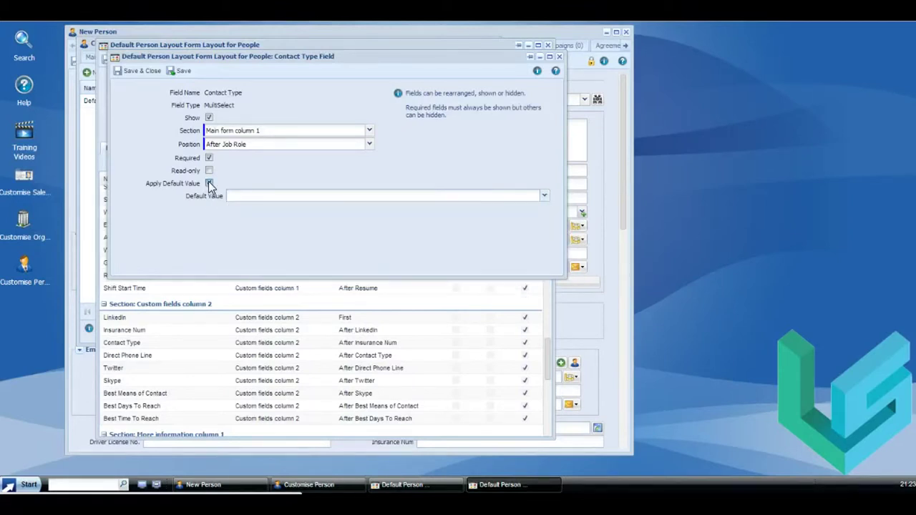
- Save and close the Contact Type field's layout settings
left_click(133, 75)
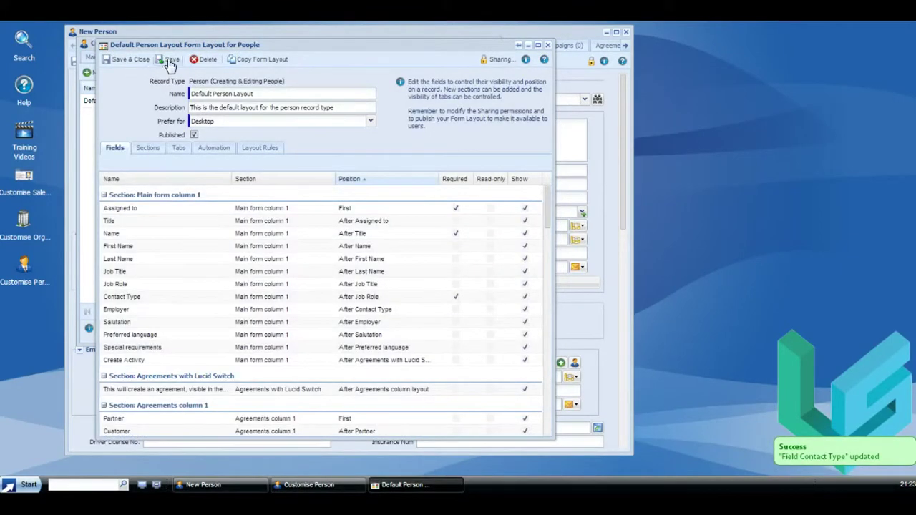
- Save the form layout, and fill in the person's name in the new person record and try to save it
left_click(169, 59)
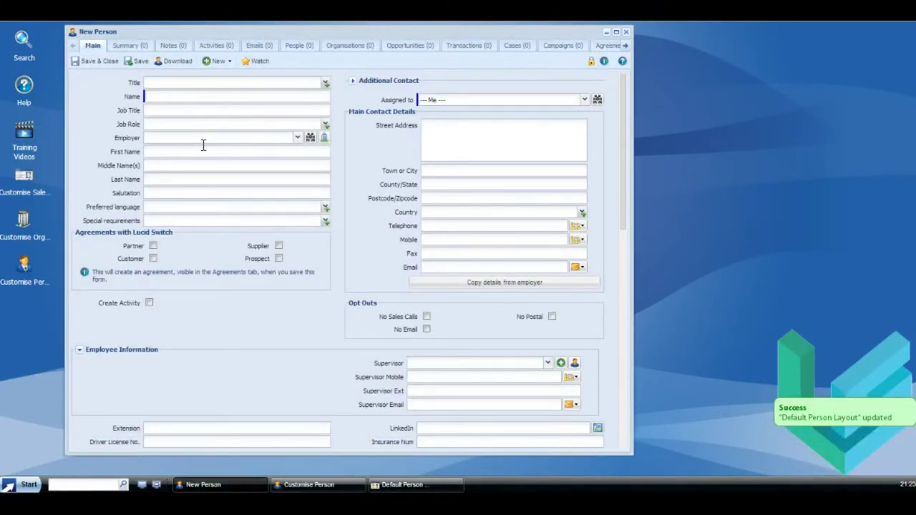
left_click(138, 63)
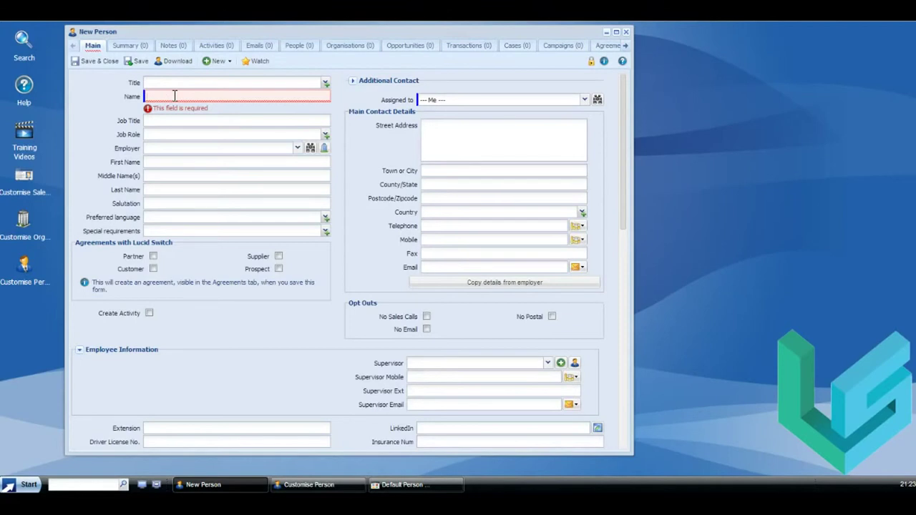
type("Bob Marley")
left_click(137, 60)
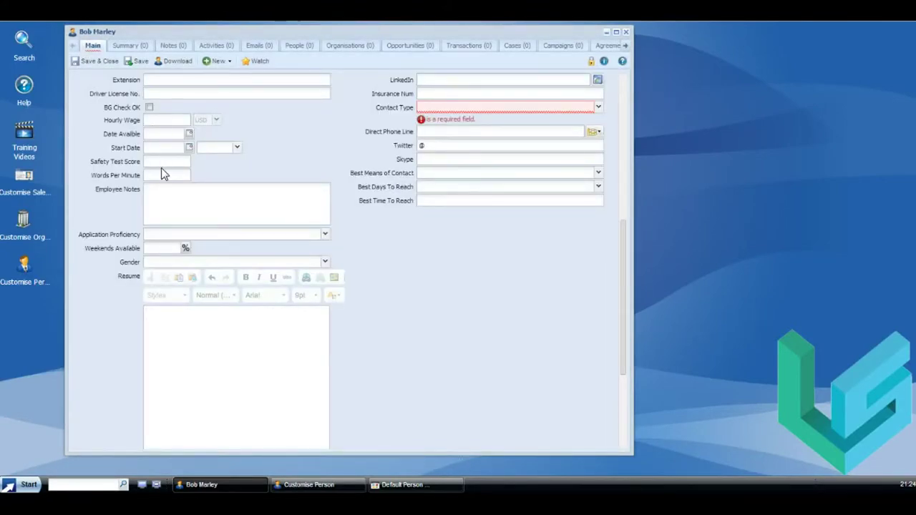
- Set the person record's required Contact Type to Employee and save the record
scroll(162, 168, "up", 5)
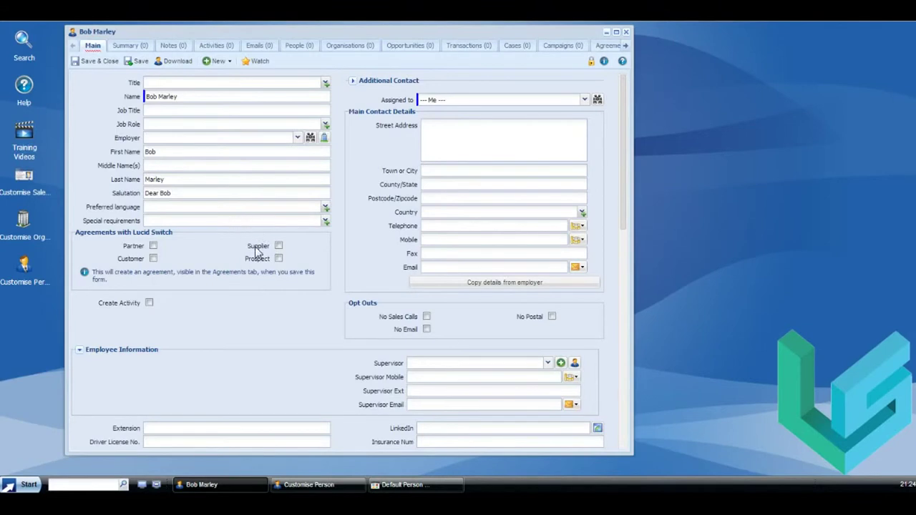
left_click(391, 487)
scroll(156, 127, "down", 3)
scroll(156, 128, "up", 3)
scroll(252, 206, "down", 3)
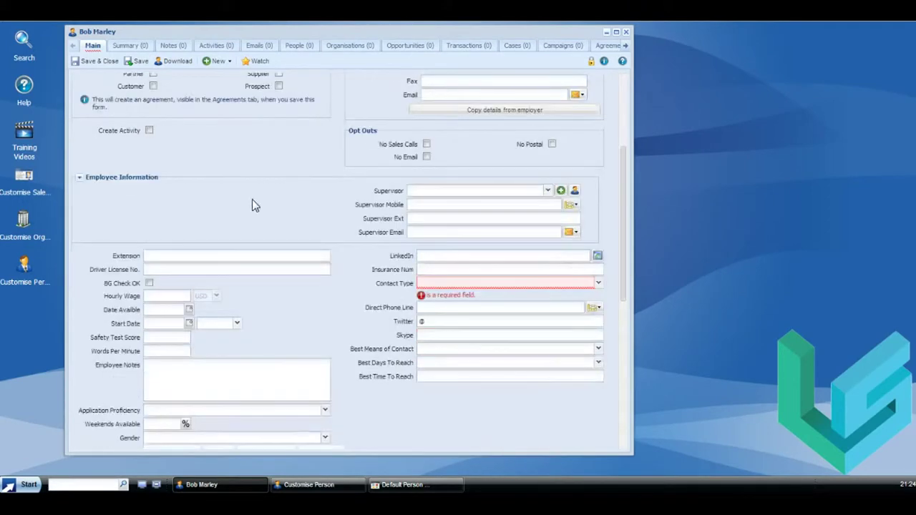
left_click(598, 284)
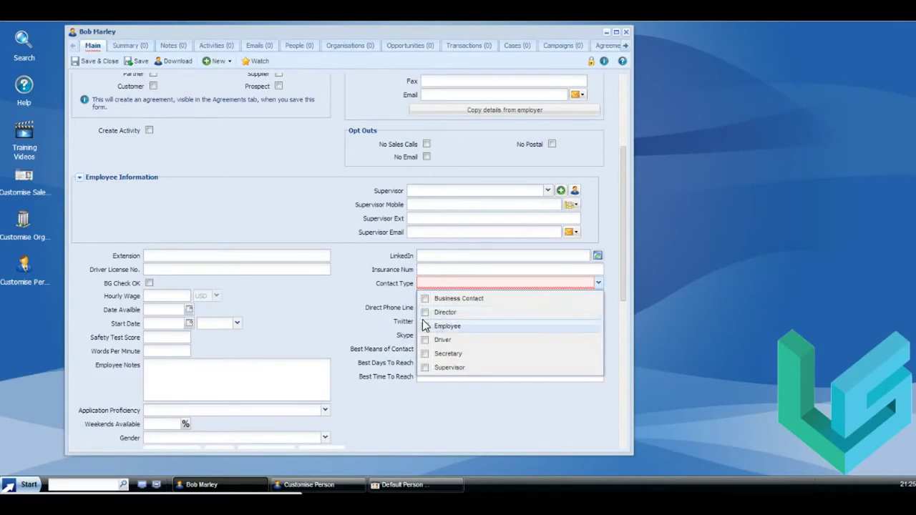
left_click(426, 326)
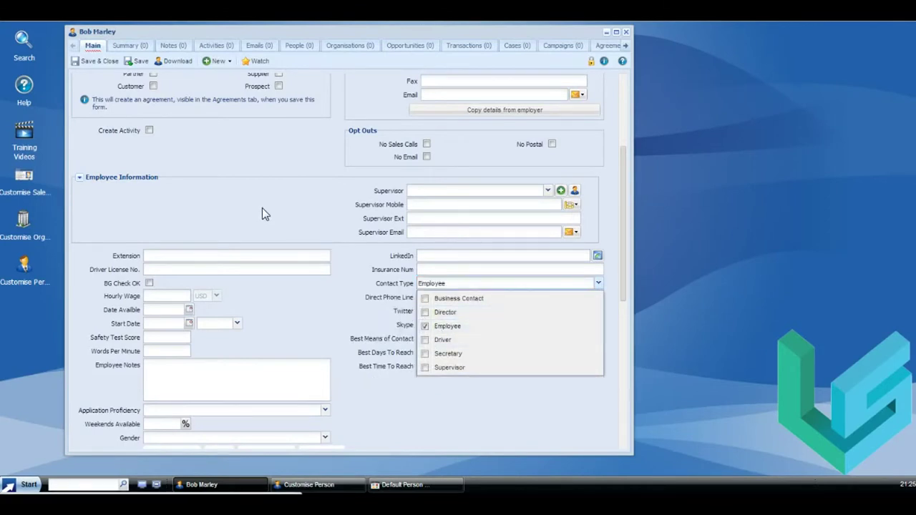
scroll(262, 210, "up", 5)
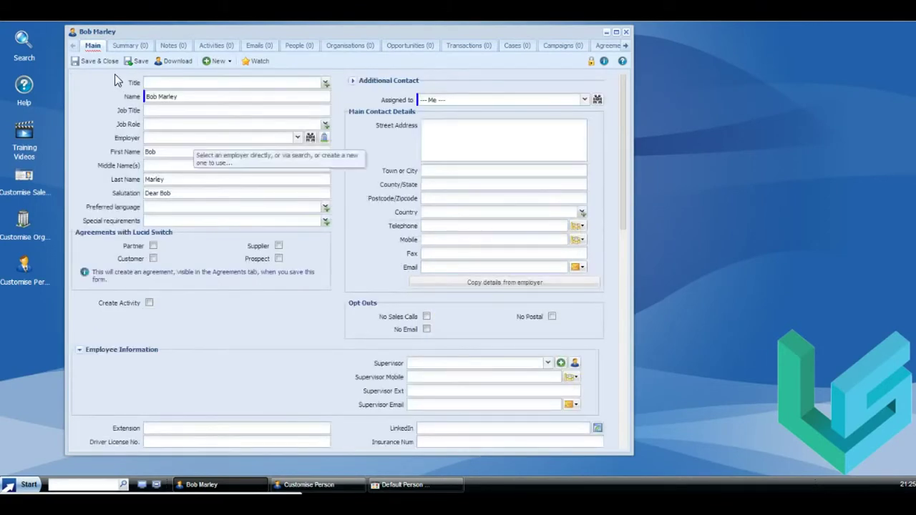
left_click(138, 64)
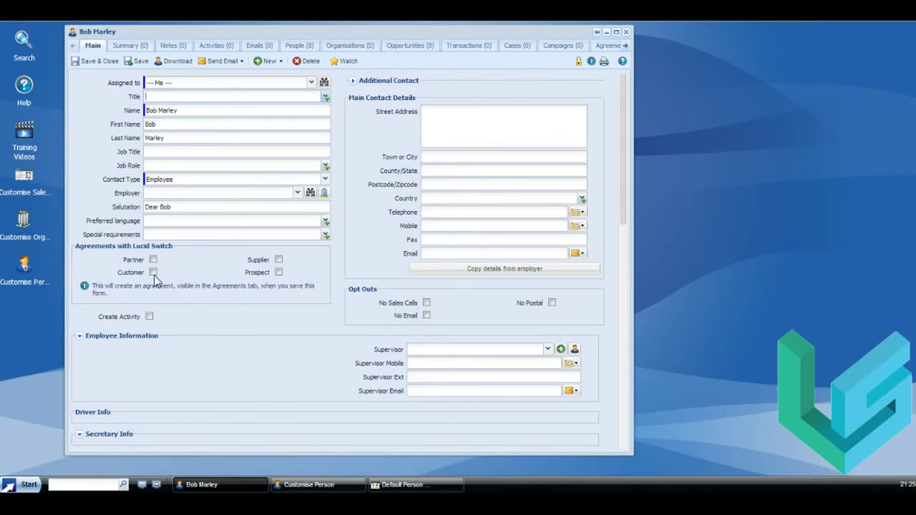
- Move the layout's Agreements with Lucid Switch section to parent section Form, position Last, set Collapsible to "Yes, initally hidden", and save and close it
left_click(413, 486)
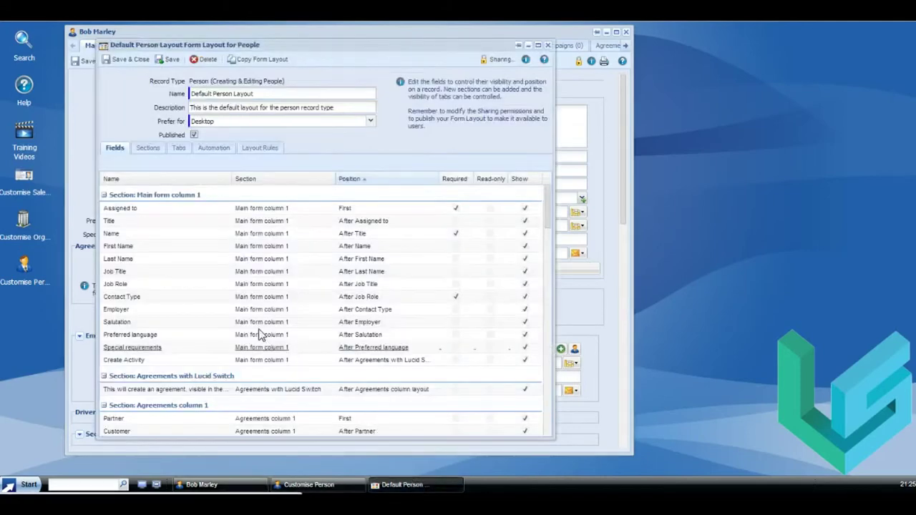
left_click(147, 152)
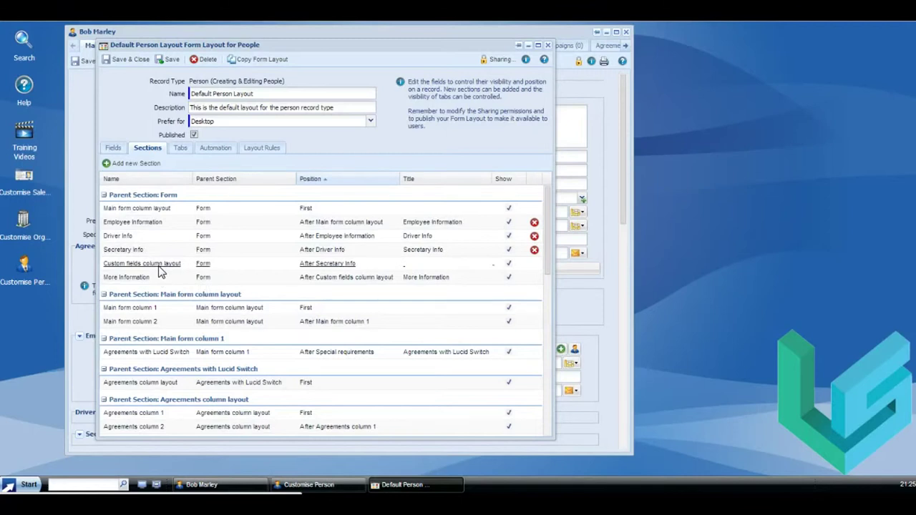
scroll(154, 275, "down", 2)
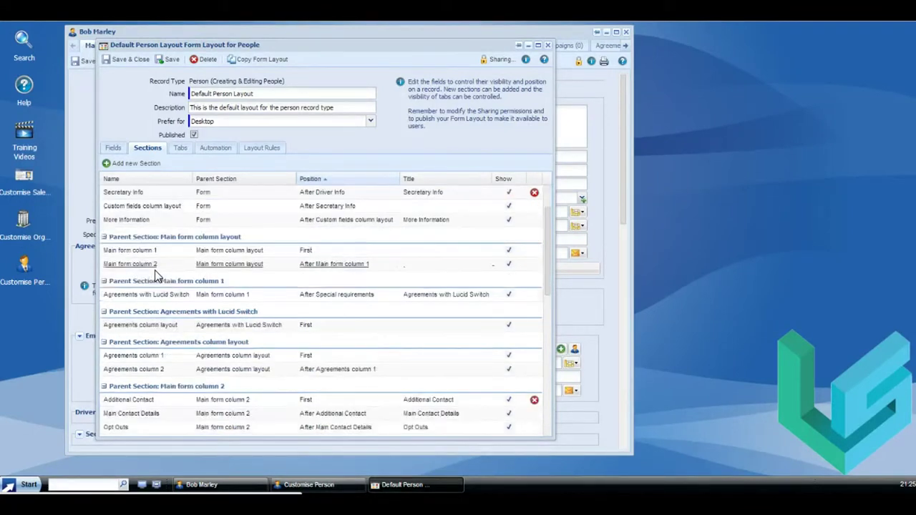
left_click(126, 297)
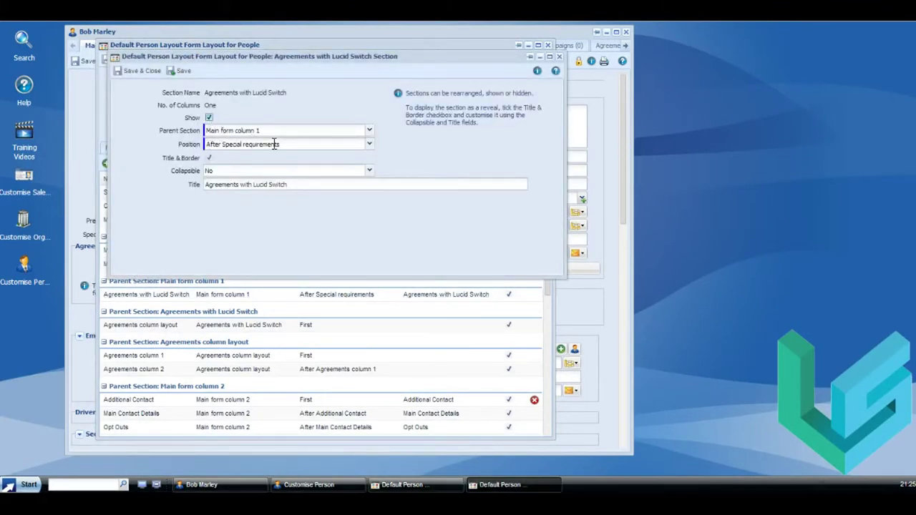
left_click(370, 134)
left_click(322, 142)
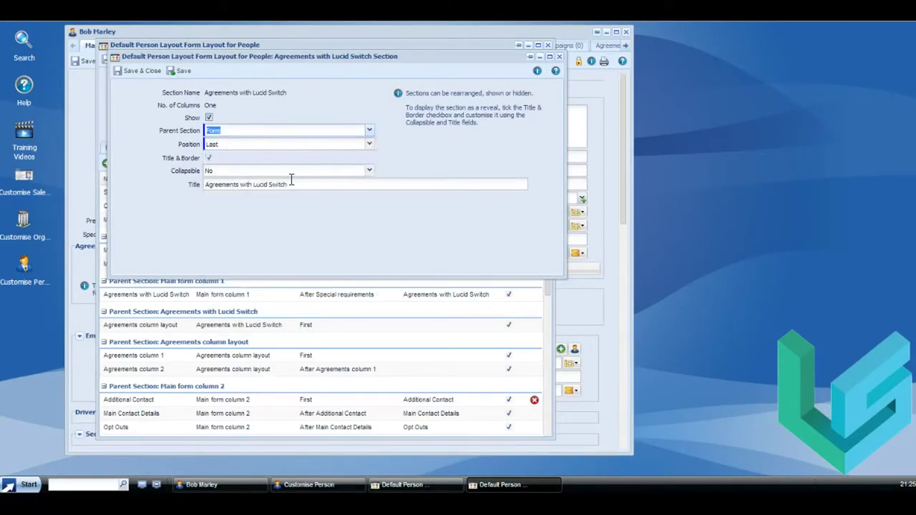
left_click(370, 170)
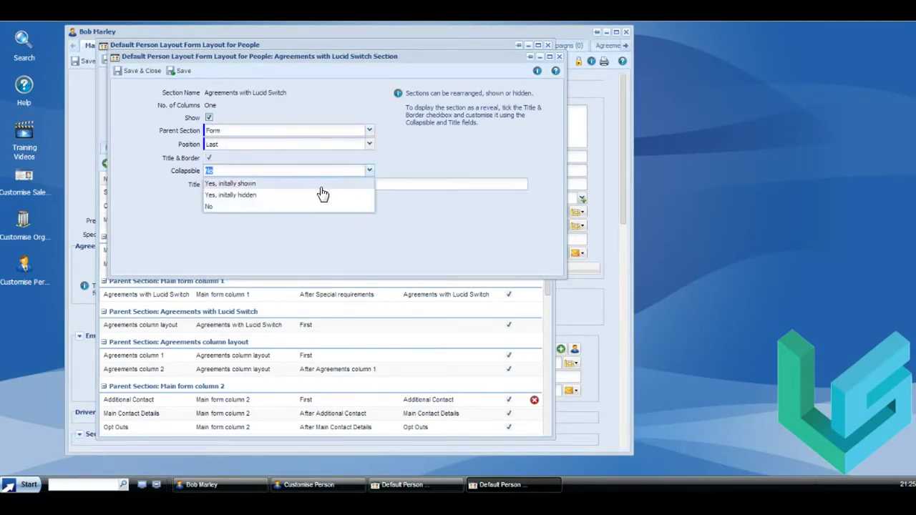
left_click(311, 196)
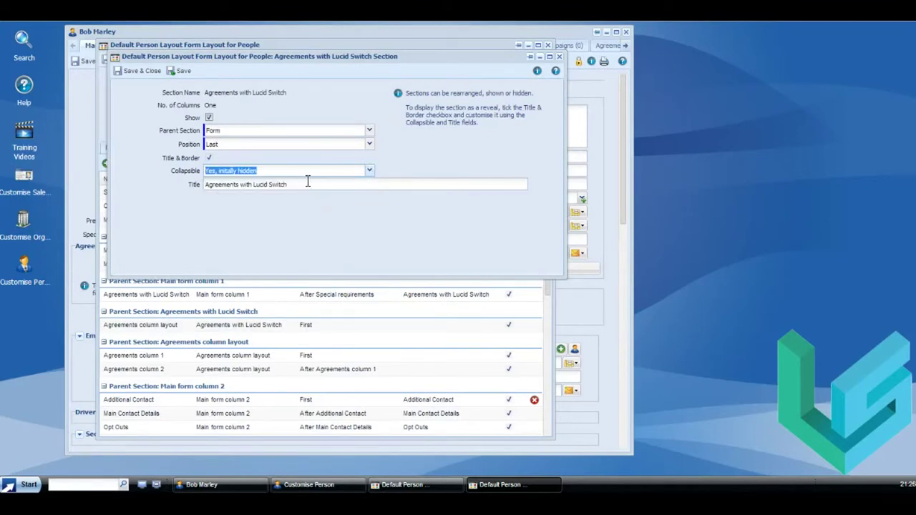
left_click(129, 71)
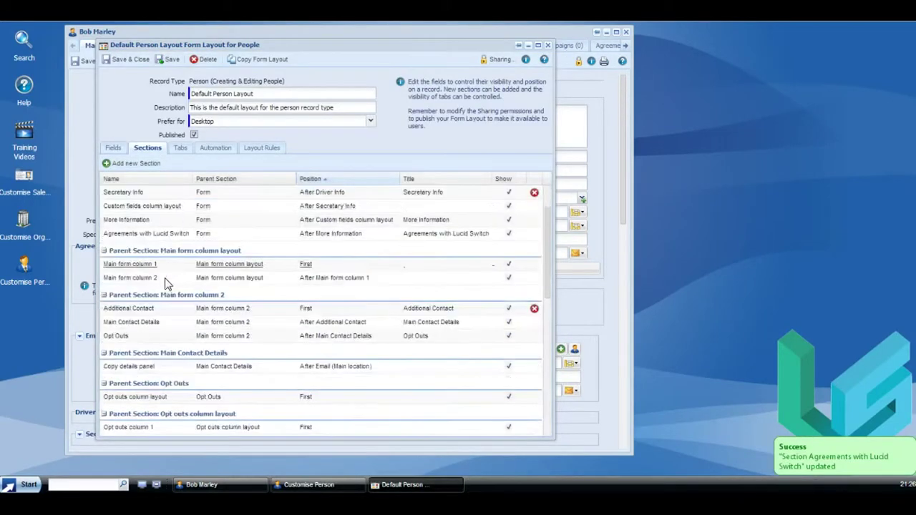
- Move the Opt Outs section to parent section Form, position Last, set Collapsible to "Yes, initally hidden", and save and close it
double_click(122, 335)
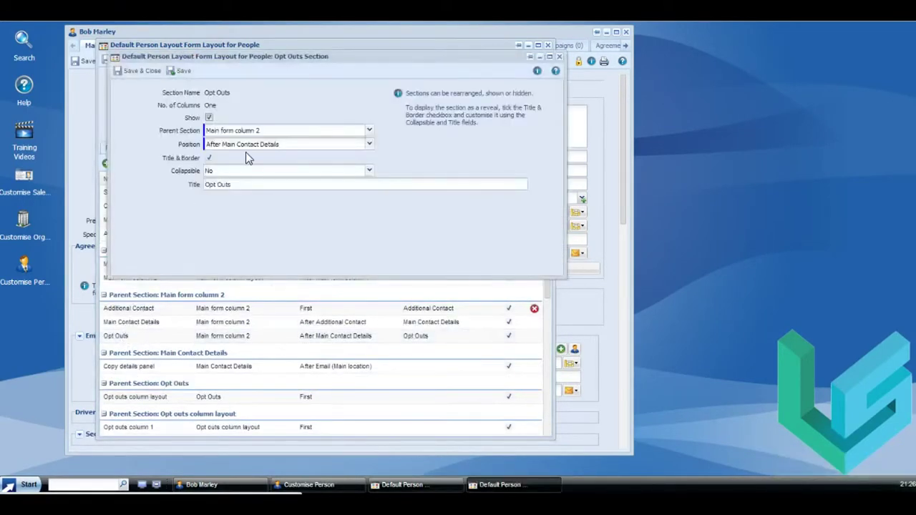
left_click(370, 132)
left_click(327, 142)
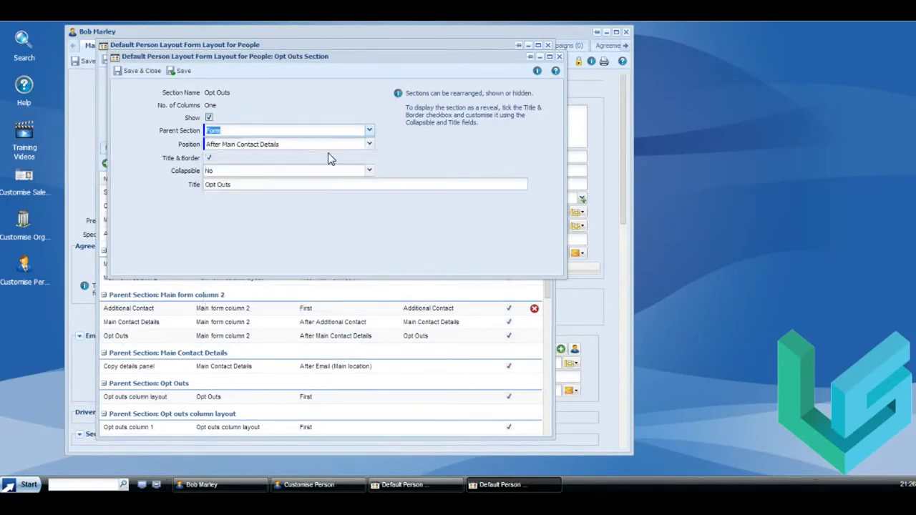
left_click(369, 170)
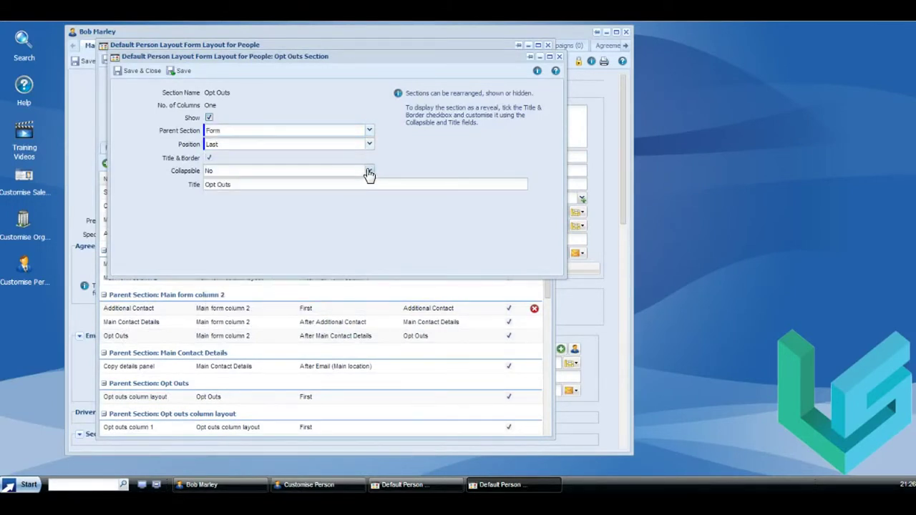
left_click(314, 195)
left_click(140, 73)
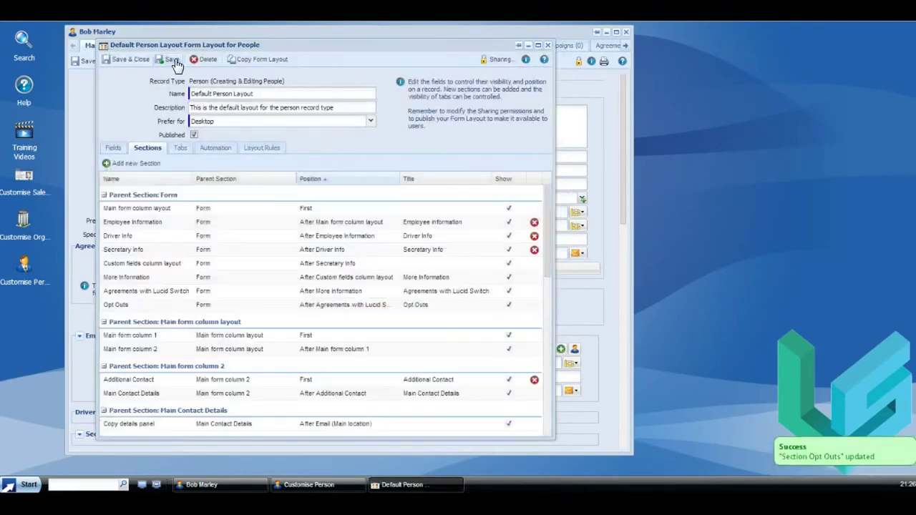
- Save the form layout and the person record, and check the updated form, including the expanded Additional Contact section
left_click(159, 59)
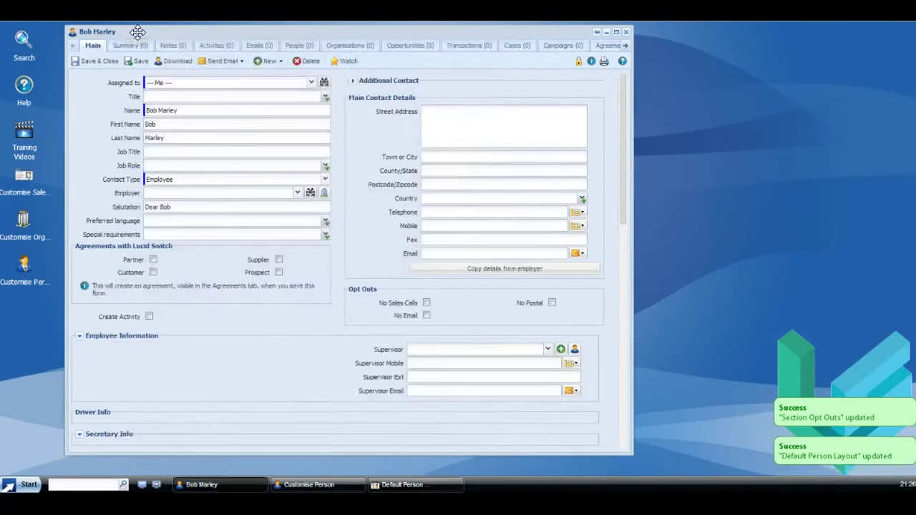
left_click(136, 61)
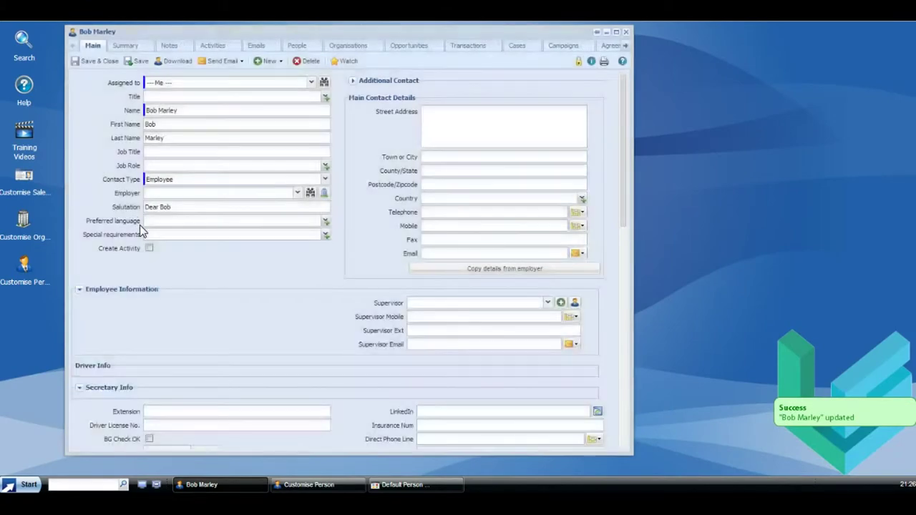
scroll(140, 225, "down", 2)
scroll(140, 228, "down", 10)
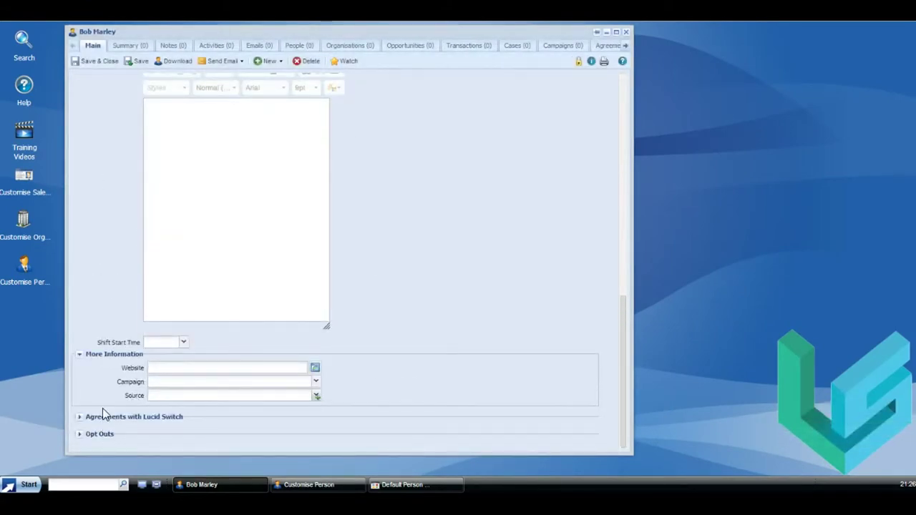
scroll(107, 401, "up", 10)
scroll(127, 384, "up", 8)
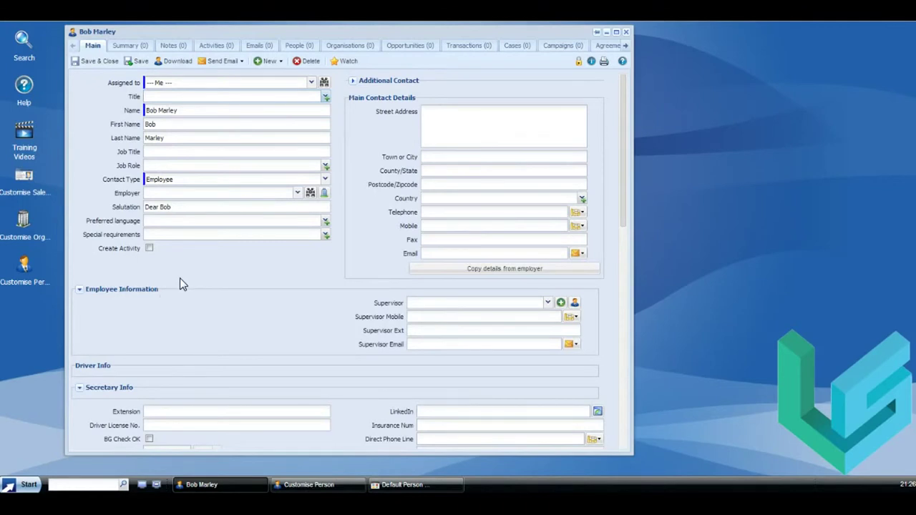
left_click(352, 81)
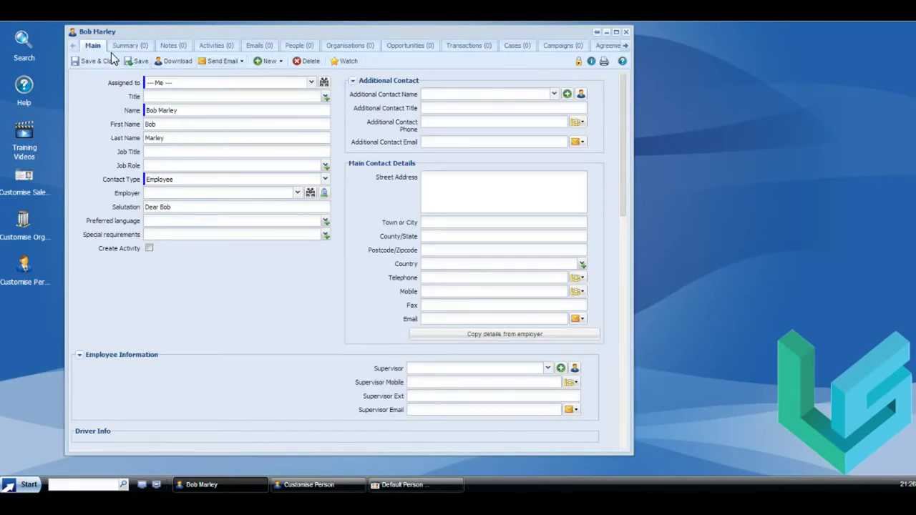
- In the Default Person Layout, move the Telephone (Main location) field to Main form column 1, position After Contact Type, and save and close it
left_click(414, 494)
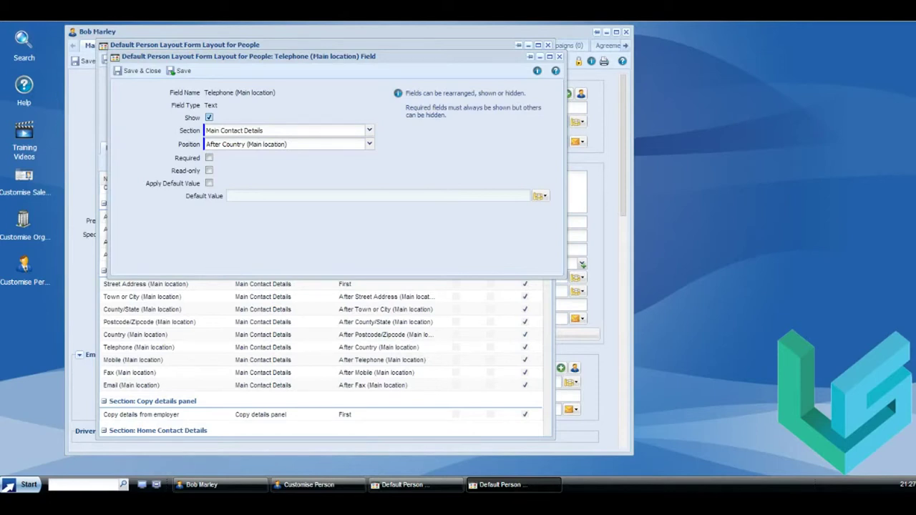
left_click(138, 71)
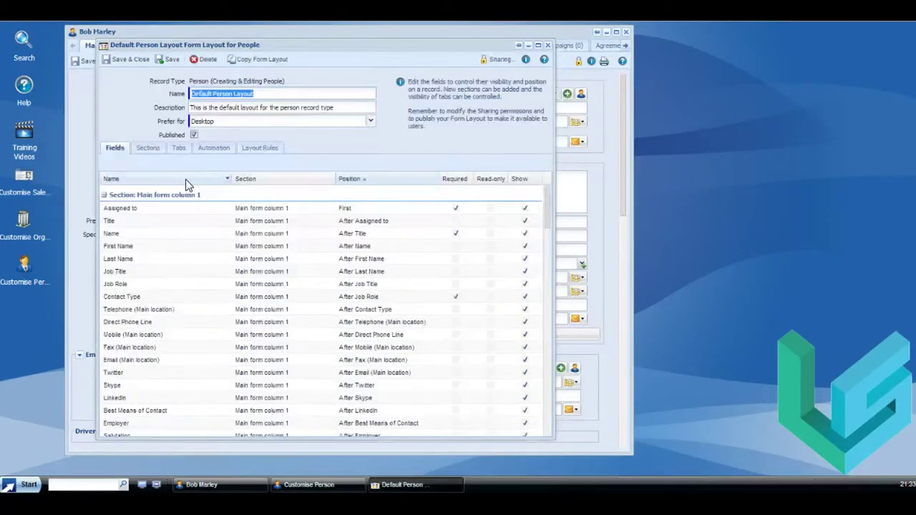
- Move the Best Days To Reach field to section Main form column 1, position Last, and save and close it
scroll(188, 192, "down", 2)
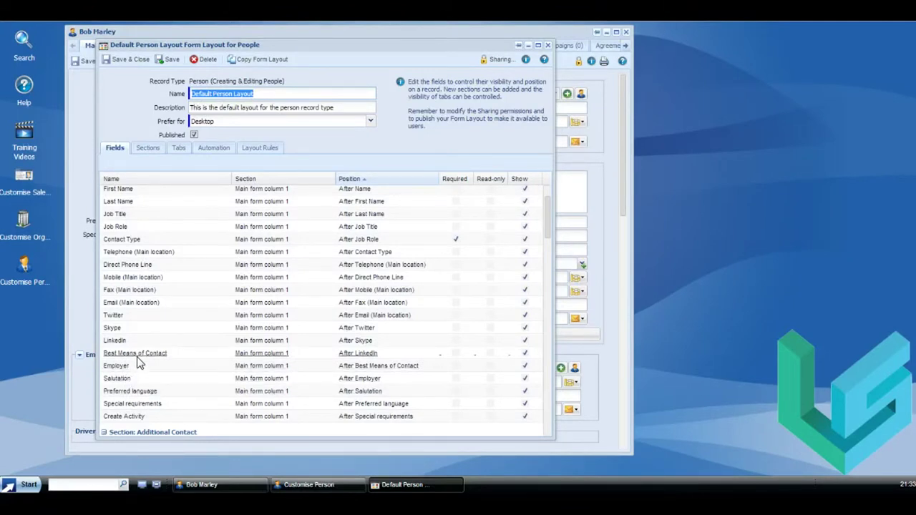
scroll(140, 365, "down", 3)
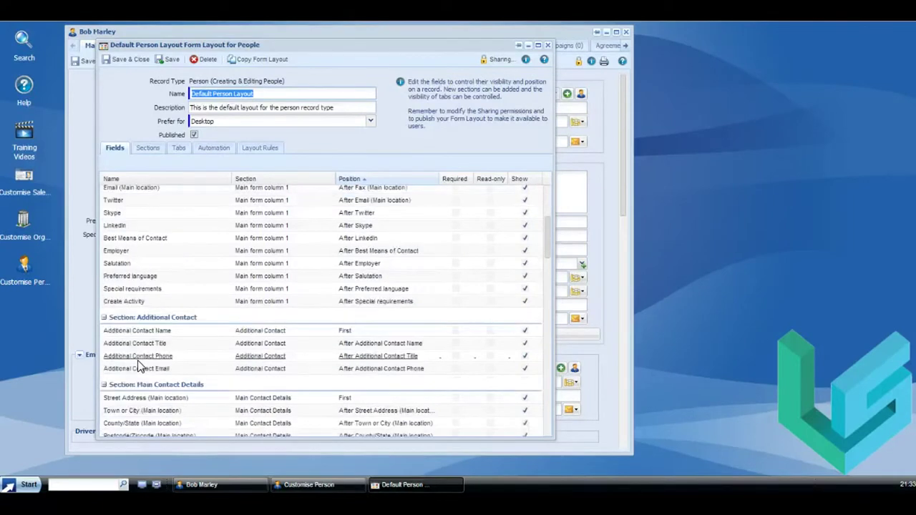
scroll(139, 365, "down", 10)
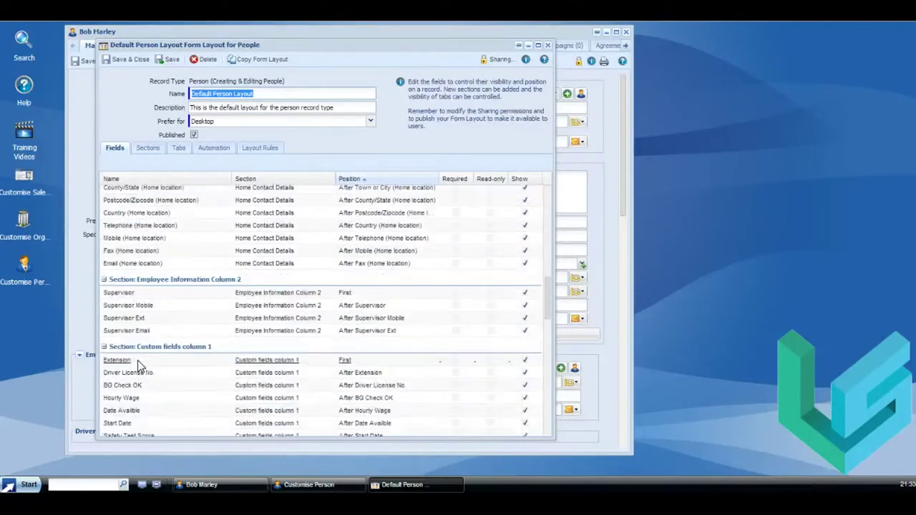
scroll(138, 360, "down", 6)
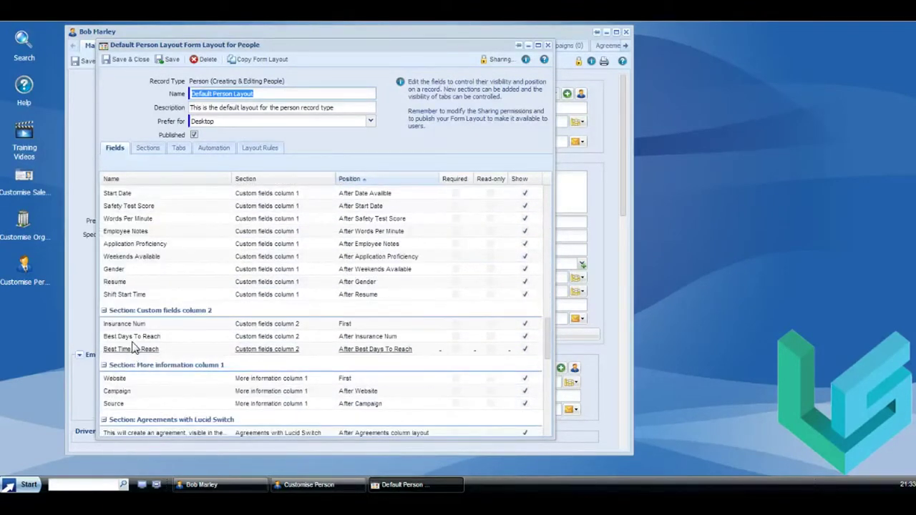
double_click(132, 337)
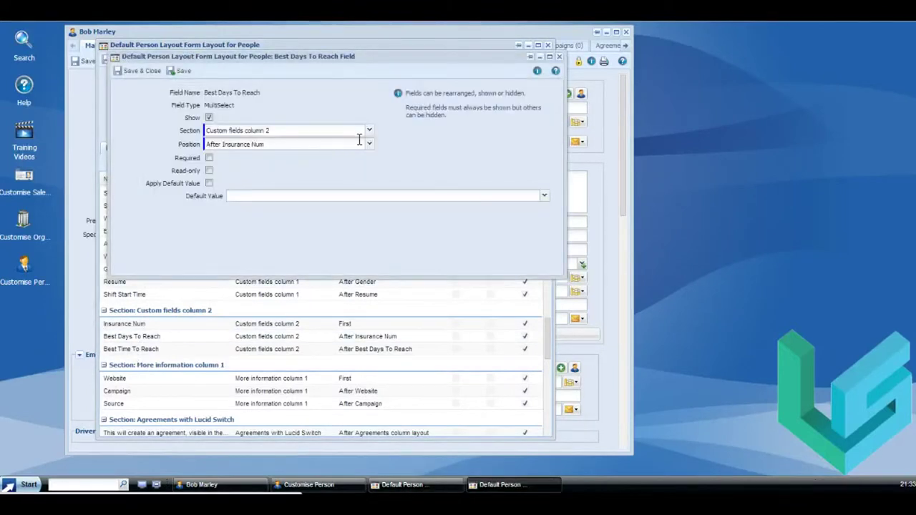
left_click(369, 130)
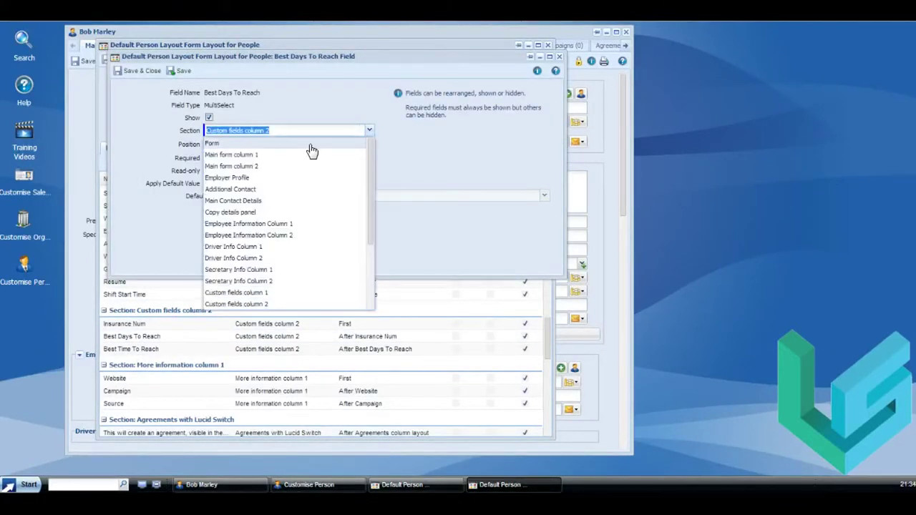
left_click(312, 155)
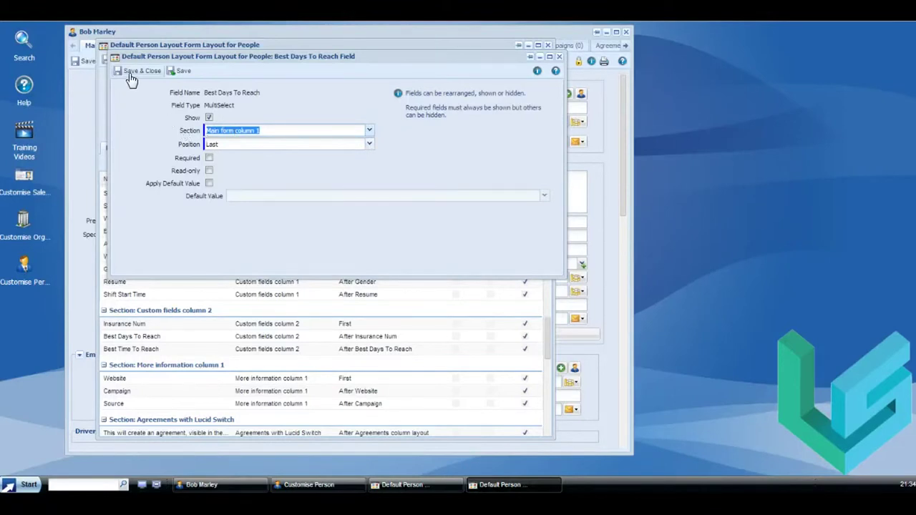
left_click(370, 145)
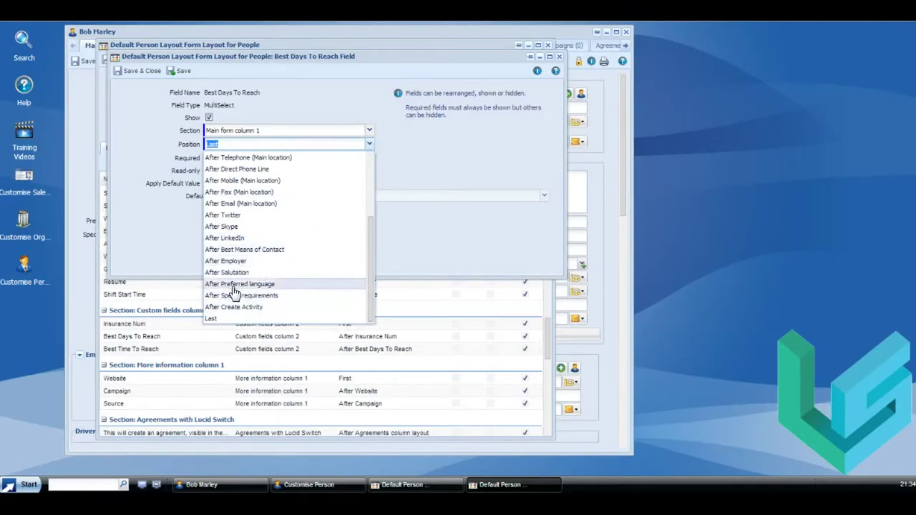
left_click(160, 133)
left_click(292, 161)
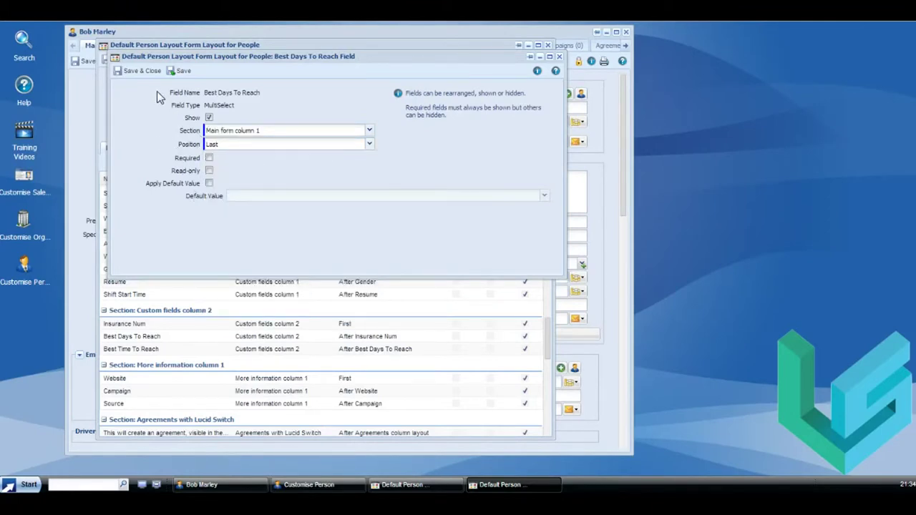
left_click(137, 71)
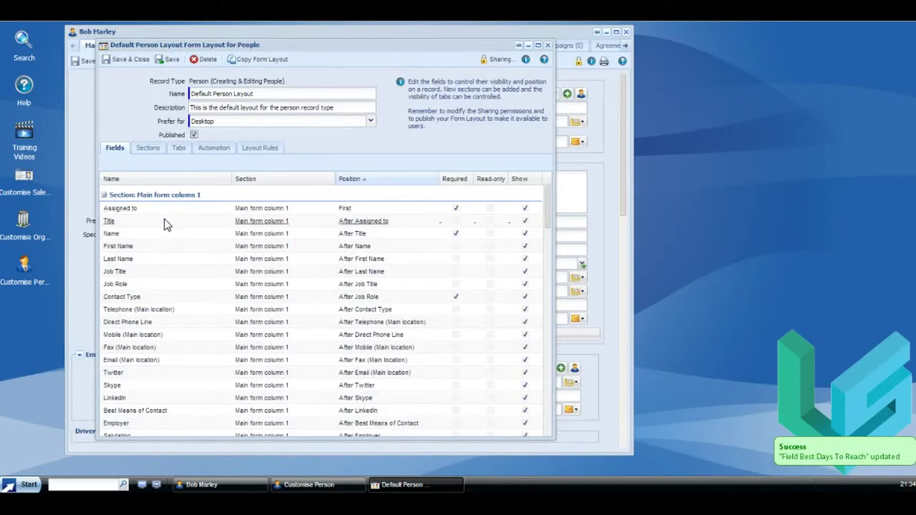
- Move the Best Time To Reach field to section Main form column 1, and save and close it
scroll(163, 225, "down", 15)
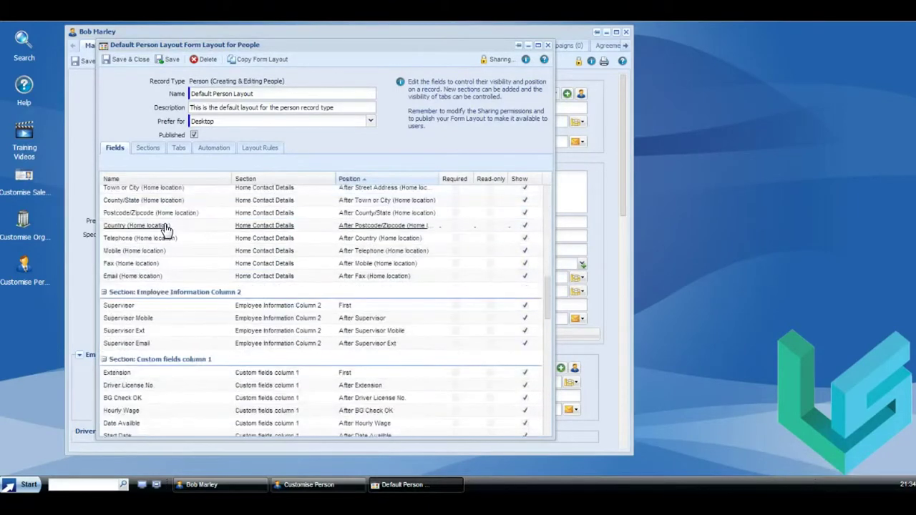
scroll(152, 300, "down", 5)
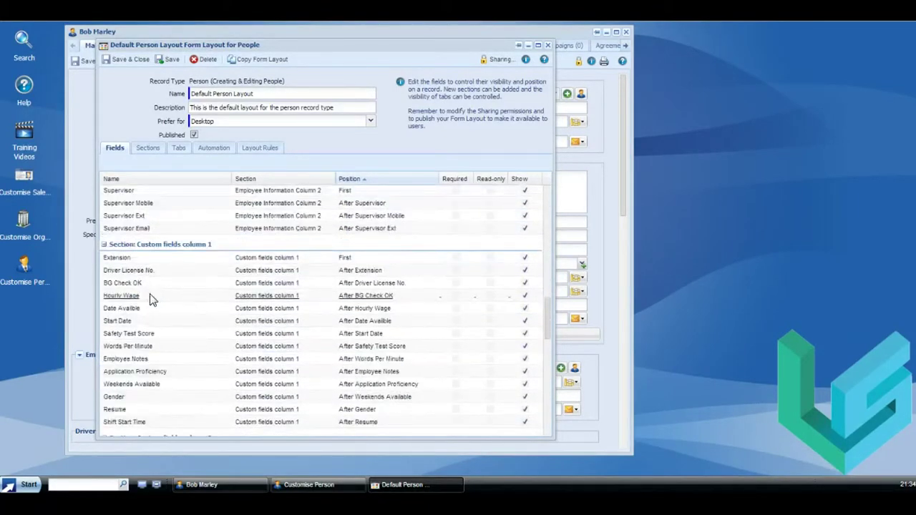
scroll(151, 301, "down", 2)
scroll(152, 301, "down", 4)
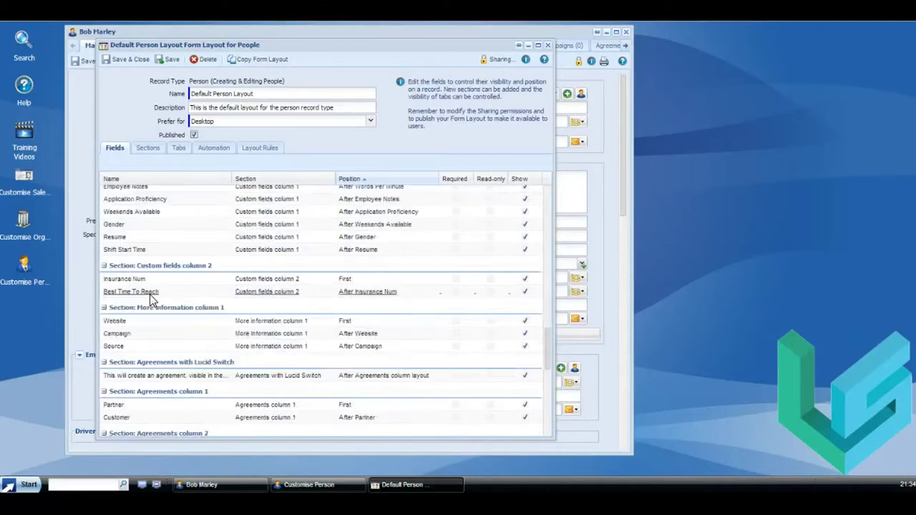
scroll(151, 301, "down", 6)
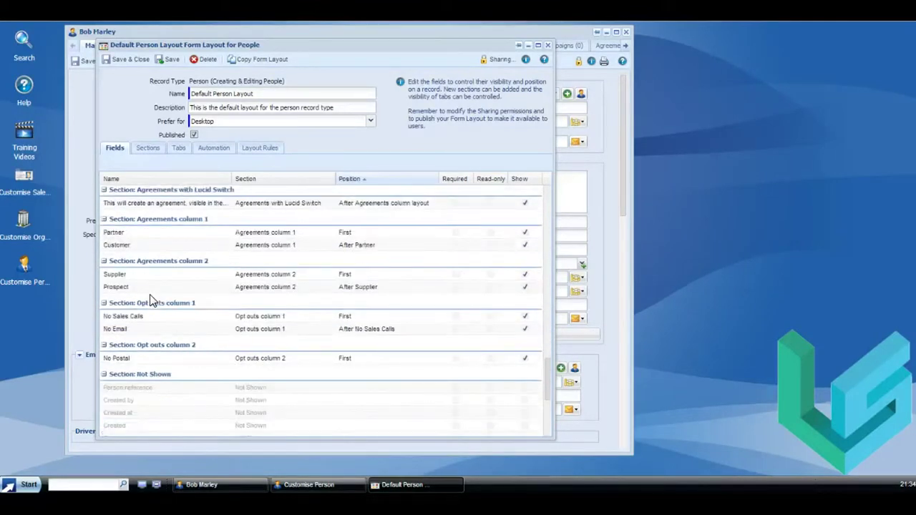
scroll(152, 300, "up", 4)
scroll(152, 301, "up", 2)
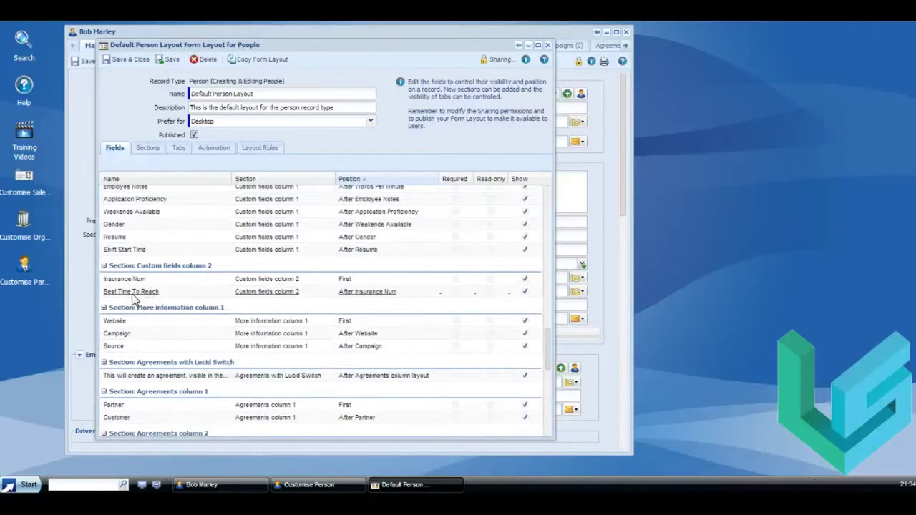
left_click(175, 292)
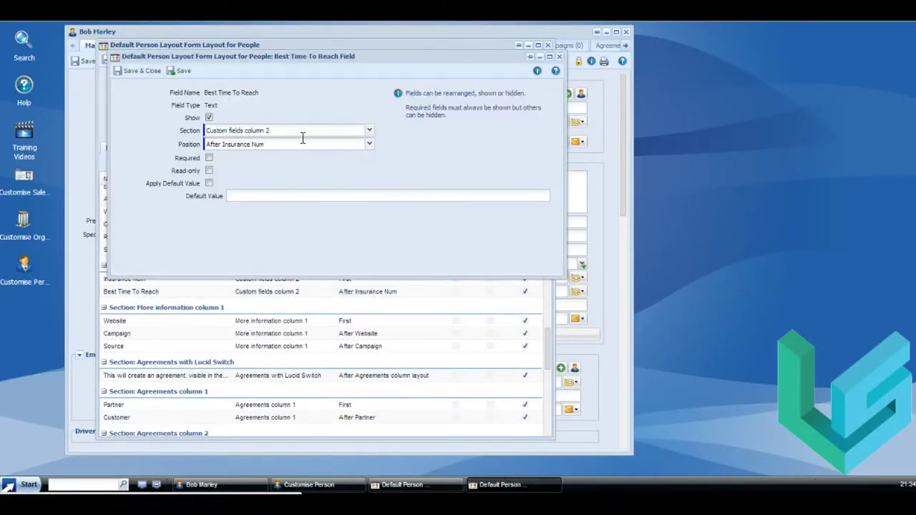
left_click(369, 131)
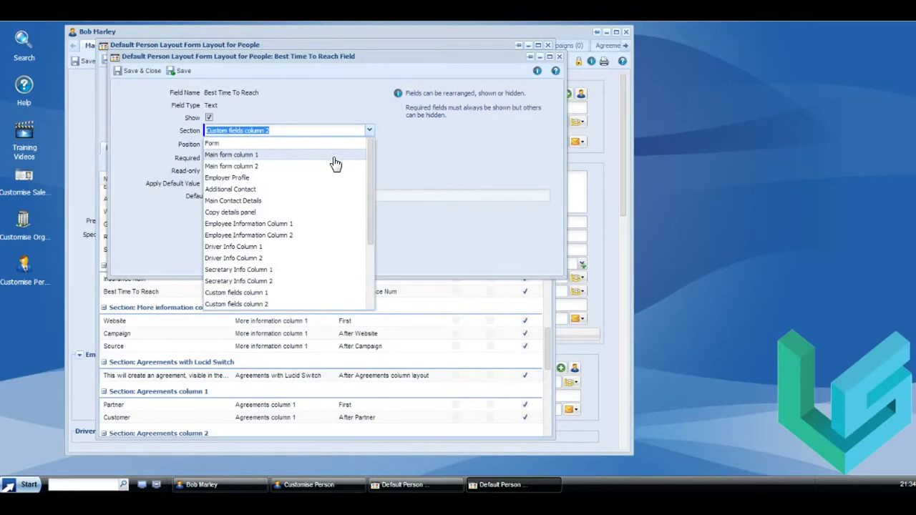
left_click(336, 156)
left_click(136, 72)
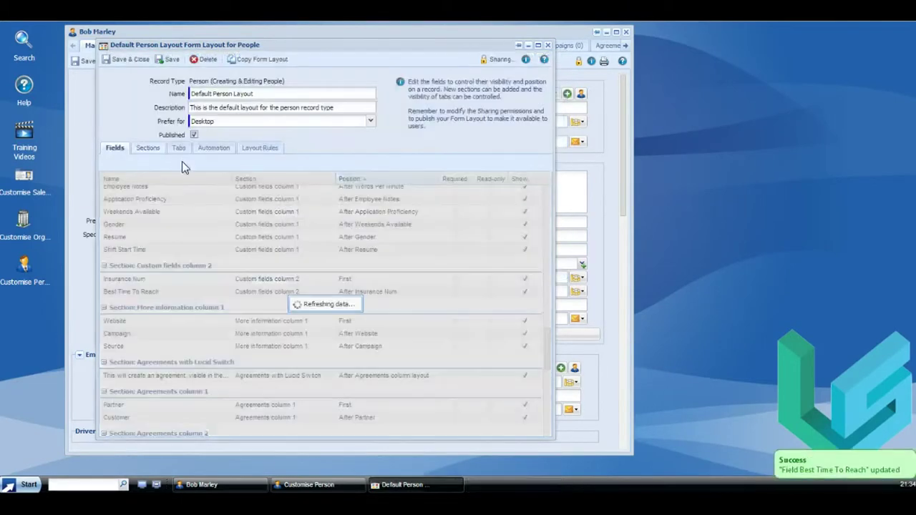
- Review the layout's fields sorted by name, from Main form column 1 through the Custom fields columns, and save the form layout
scroll(126, 294, "down", 3)
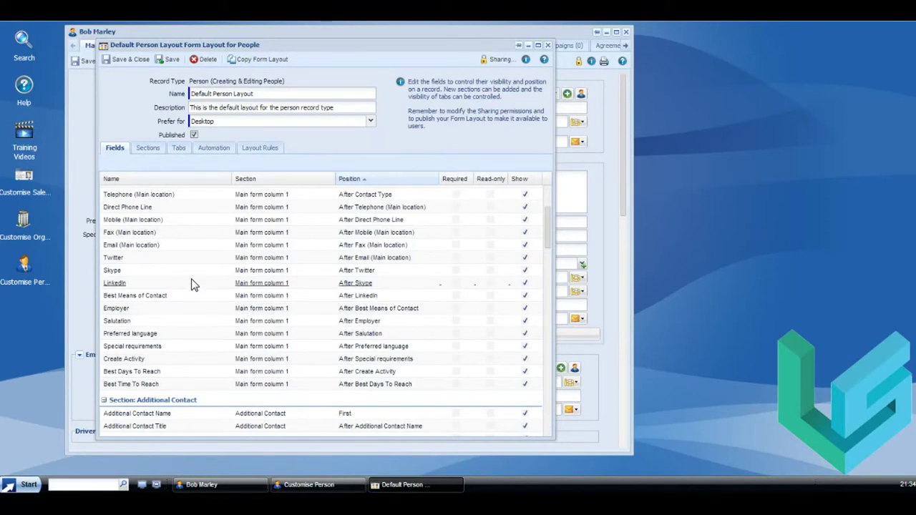
scroll(191, 285, "up", 5)
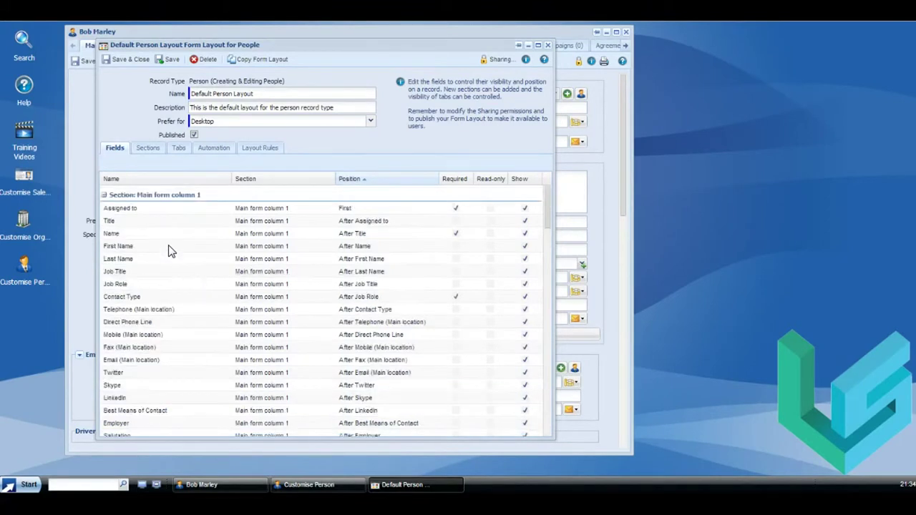
left_click(137, 181)
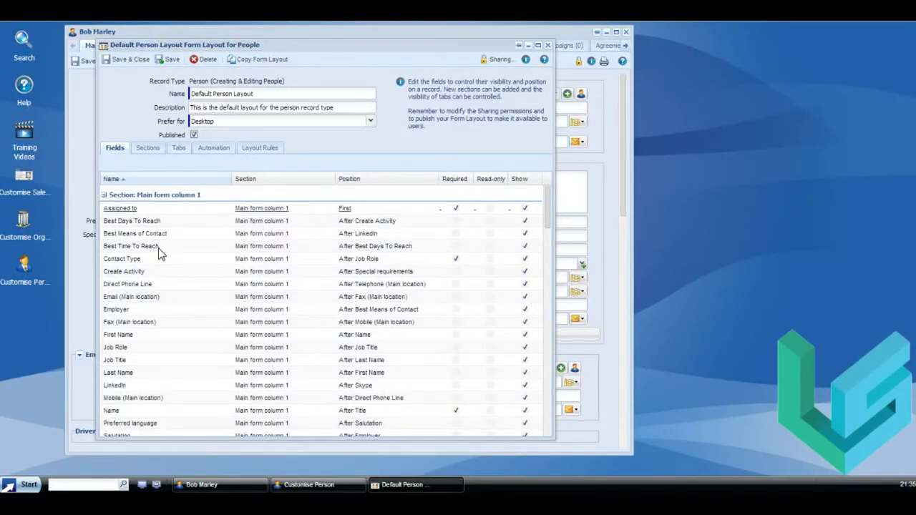
scroll(162, 258, "down", 5)
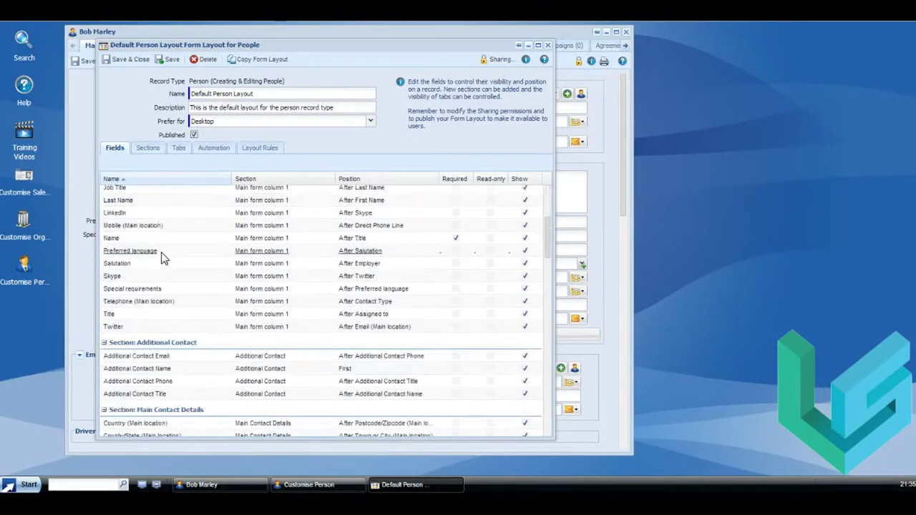
scroll(152, 254, "up", 5)
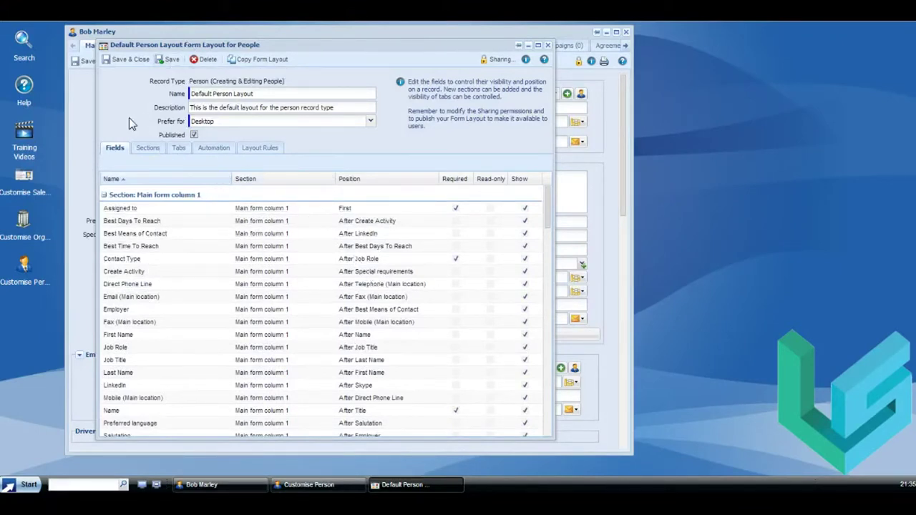
scroll(147, 329, "down", 3)
scroll(145, 328, "down", 6)
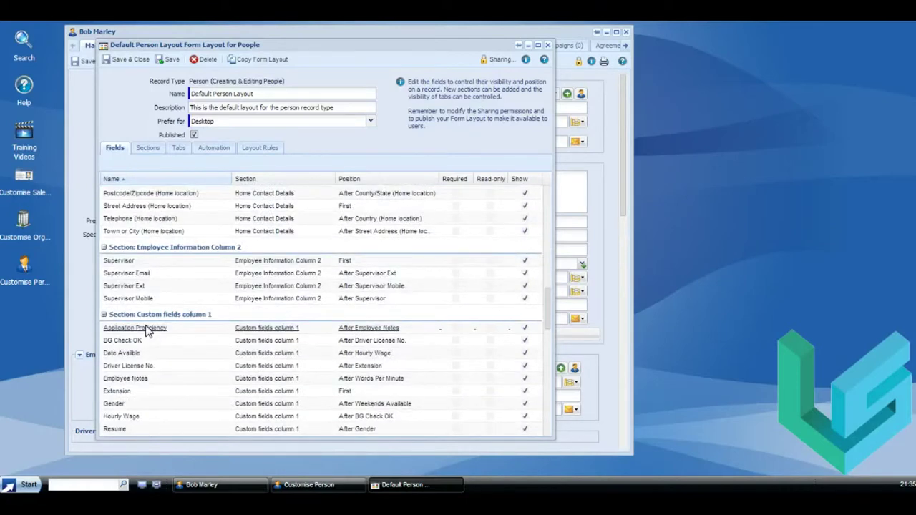
scroll(147, 330, "down", 2)
scroll(140, 335, "down", 2)
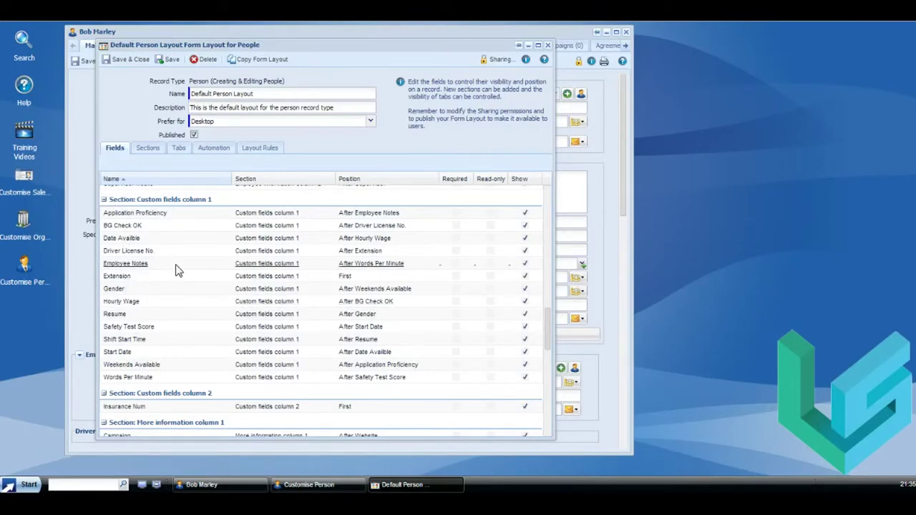
scroll(178, 270, "up", 10)
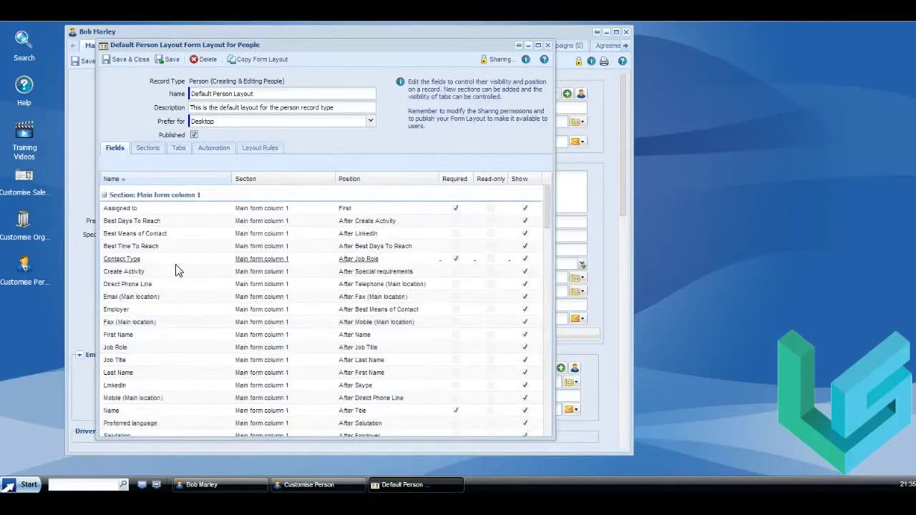
left_click(168, 59)
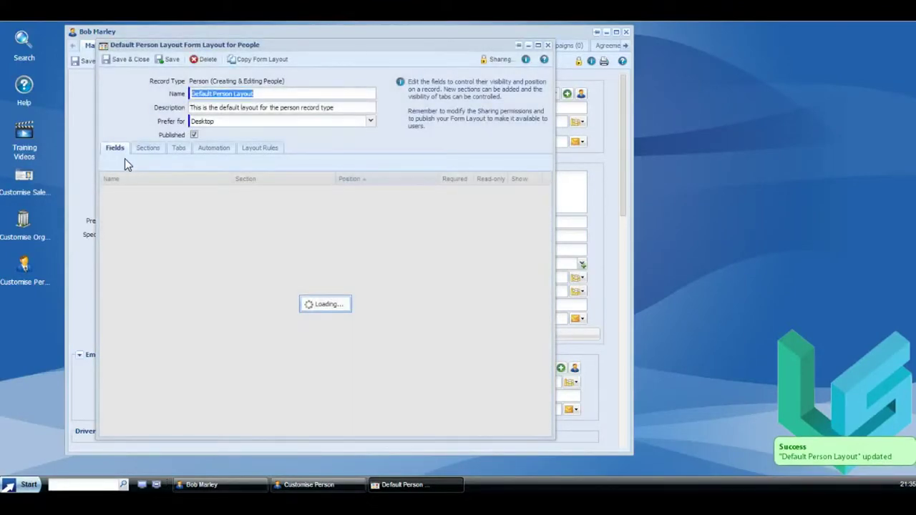
- Hide the Preferred language field of Main form column 1 by turning off Show, and save and close it
scroll(147, 238, "down", 2)
scroll(146, 238, "down", 3)
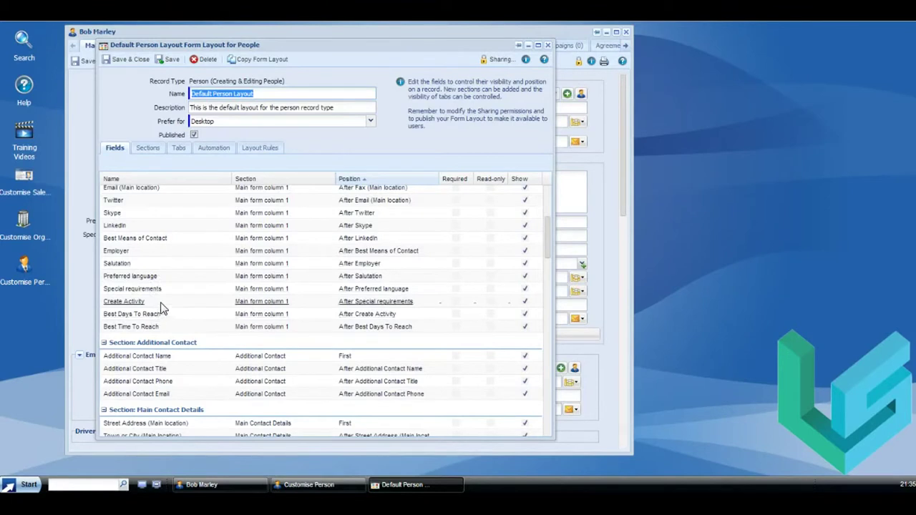
left_click(122, 278)
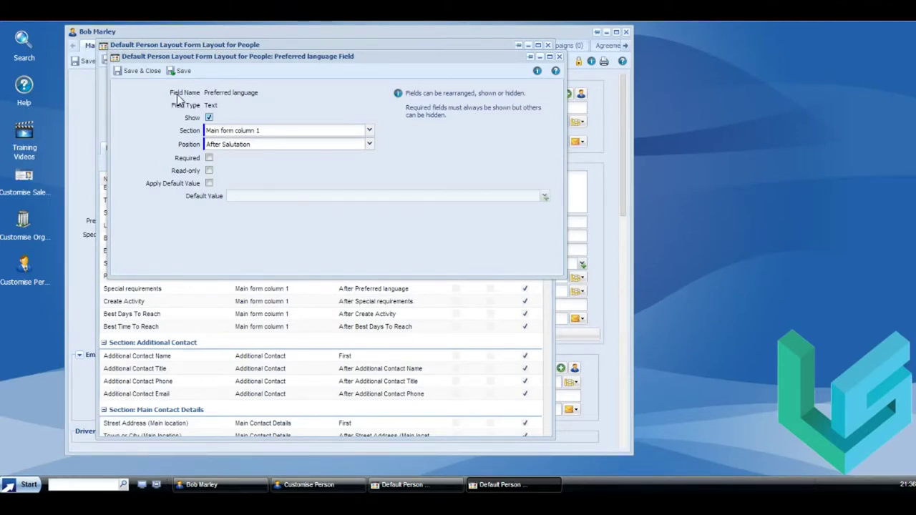
left_click(208, 118)
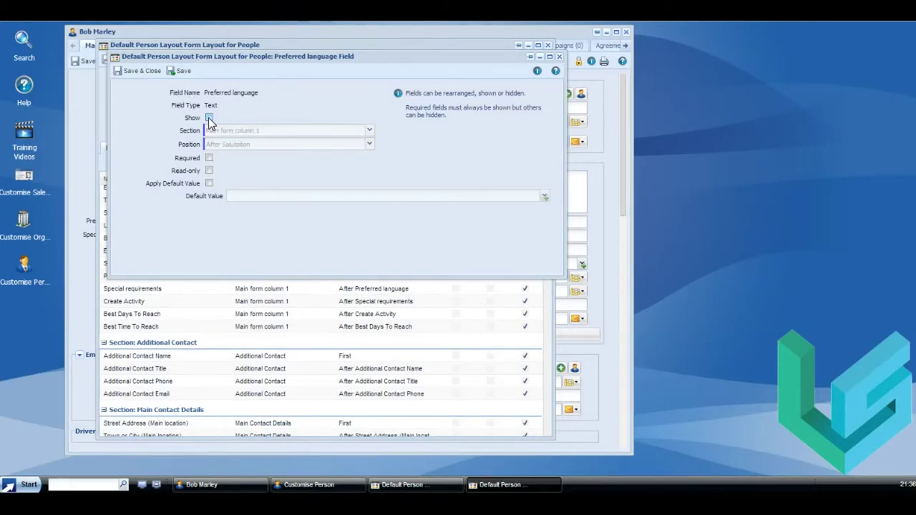
left_click(135, 71)
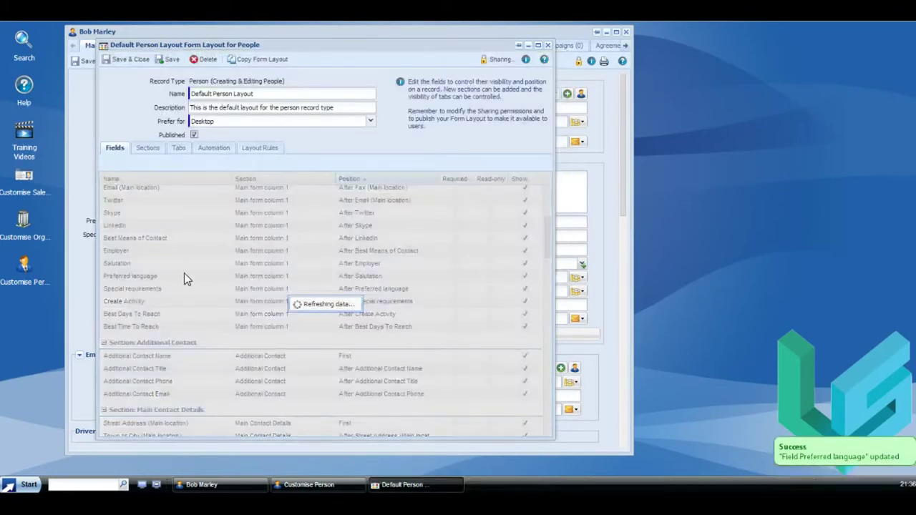
- Turn off Show for the Special requirements field in Main form column 1, and save and close it
scroll(154, 281, "down", 5)
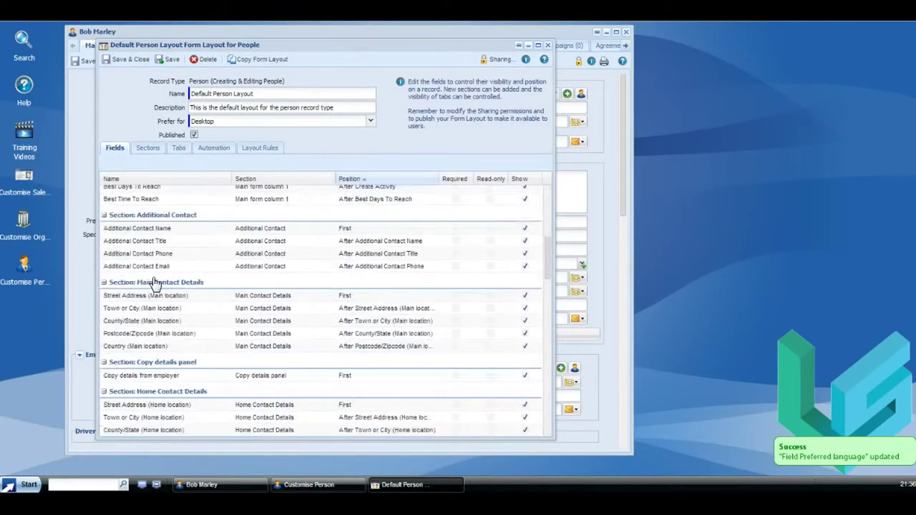
scroll(154, 281, "up", 3)
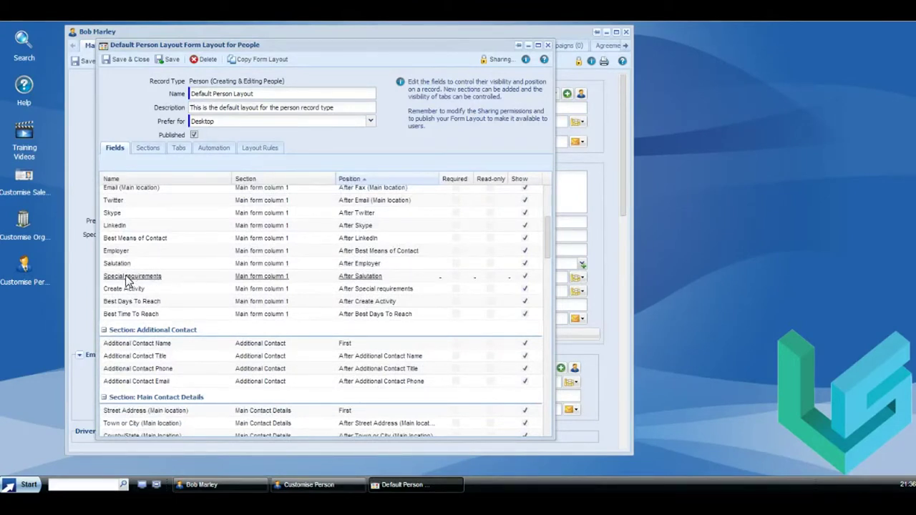
left_click(129, 277)
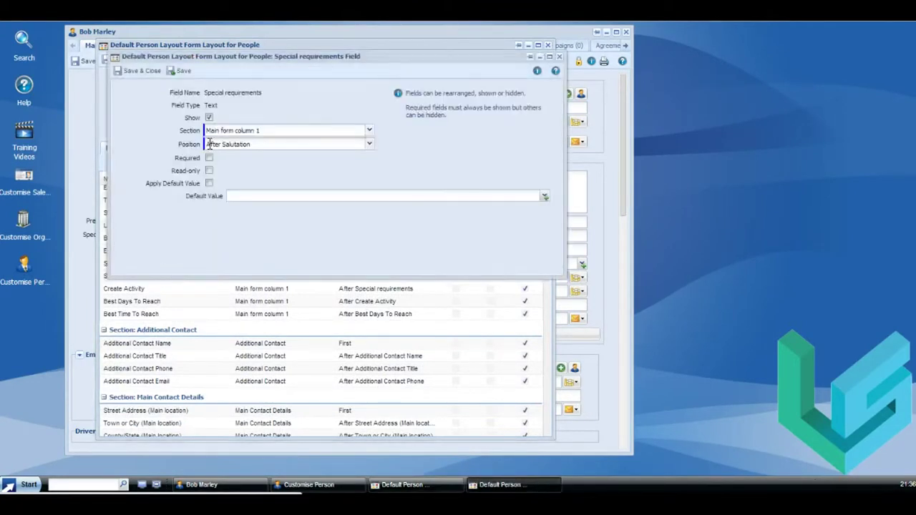
left_click(209, 118)
left_click(136, 71)
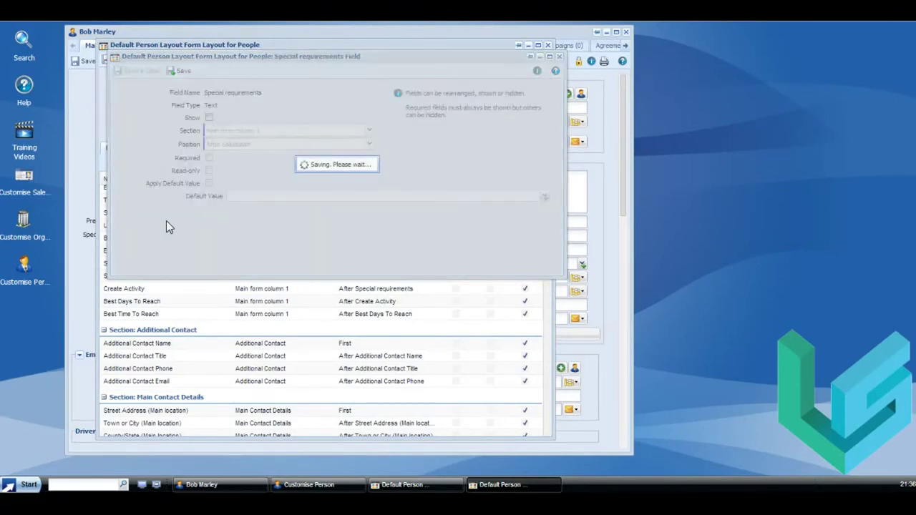
- Set the Create Activity field's position to First, turn off Show for it, and save and close the field
scroll(146, 252, "down", 5)
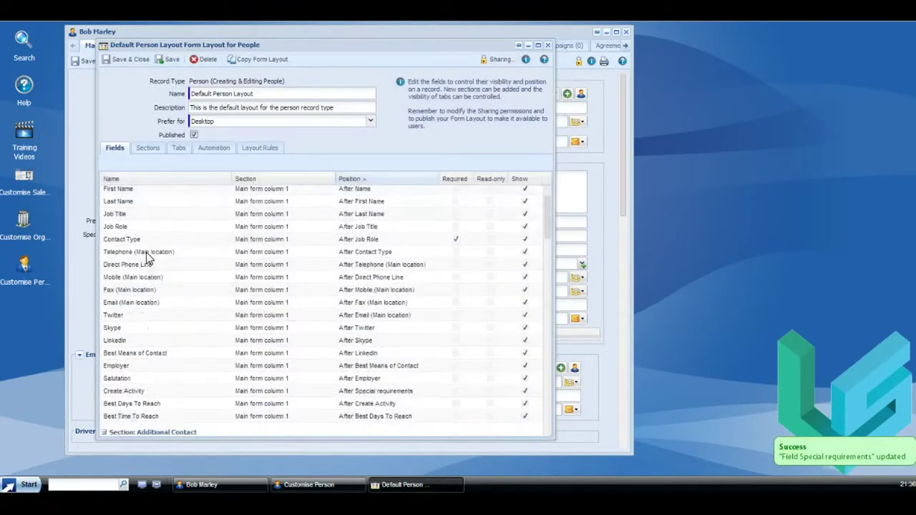
scroll(146, 252, "down", 2)
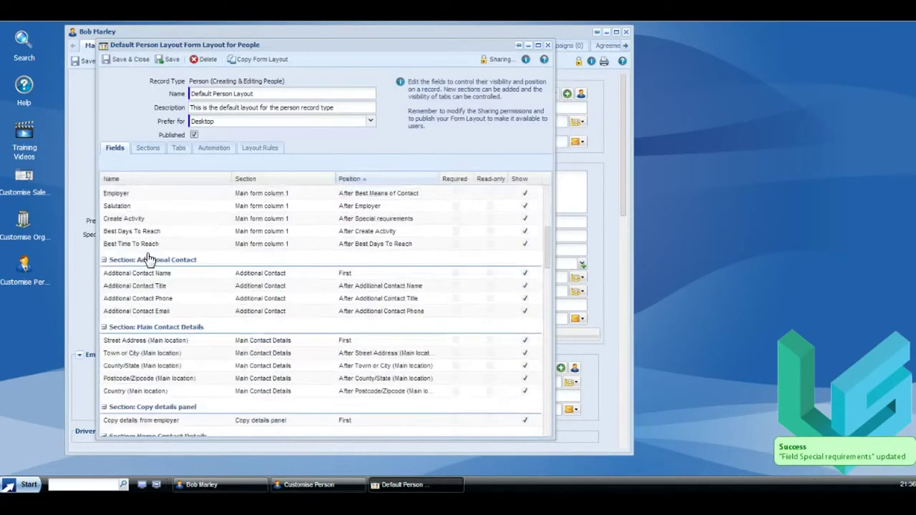
left_click(123, 221)
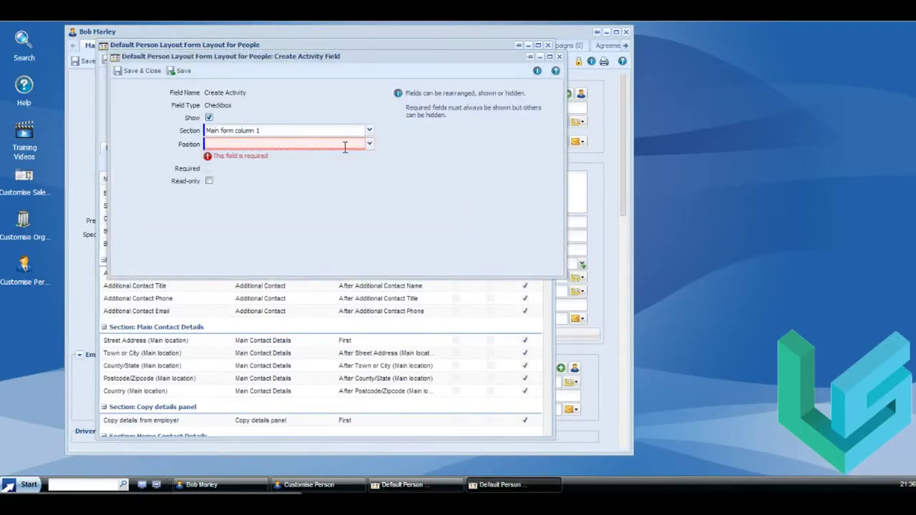
left_click(370, 144)
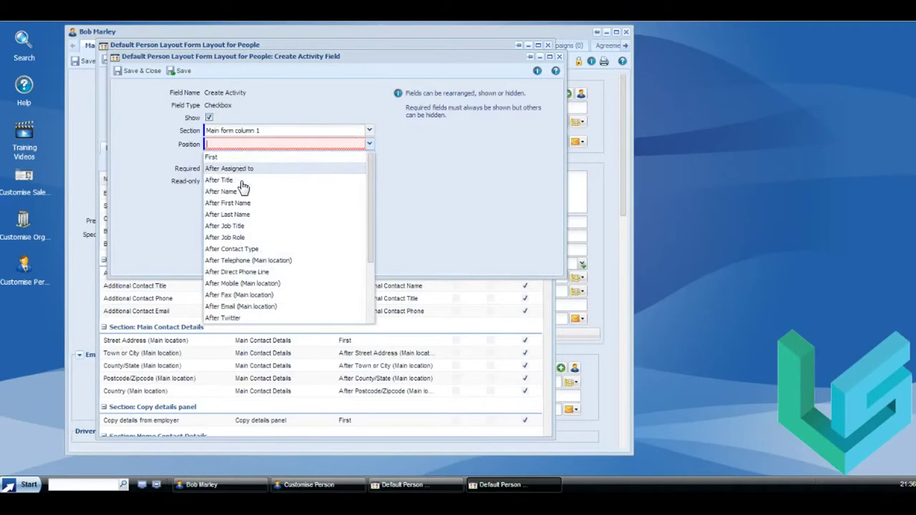
left_click(228, 158)
left_click(209, 117)
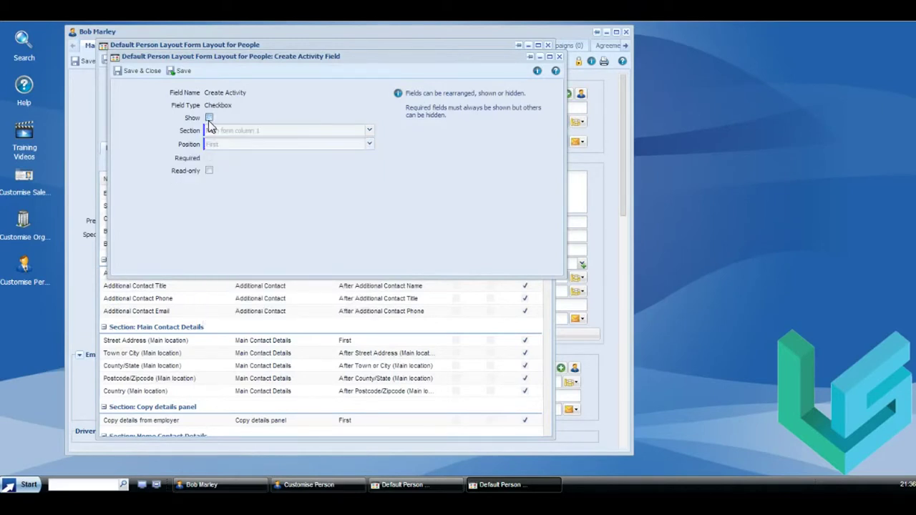
left_click(131, 71)
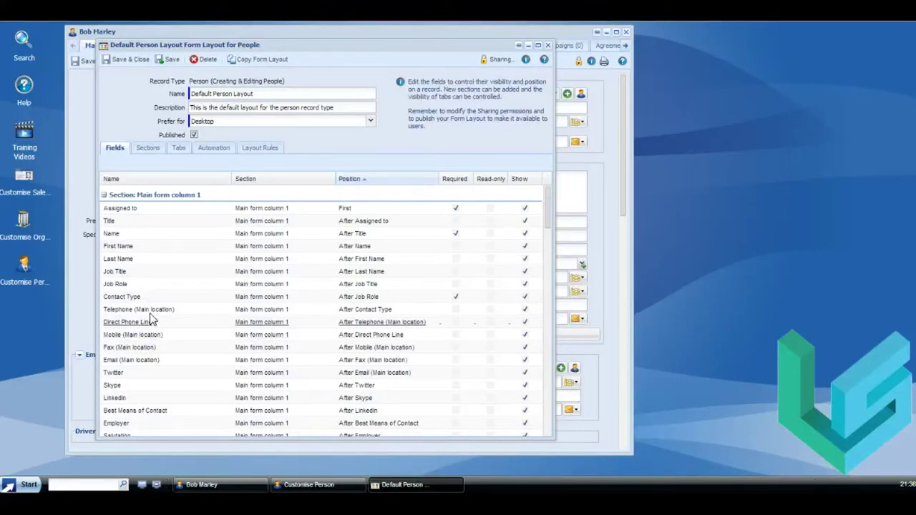
- Move the Salutation field from Main form column 1 to the Opt outs column 1 section, and save and close it
scroll(152, 318, "down", 2)
scroll(152, 317, "down", 2)
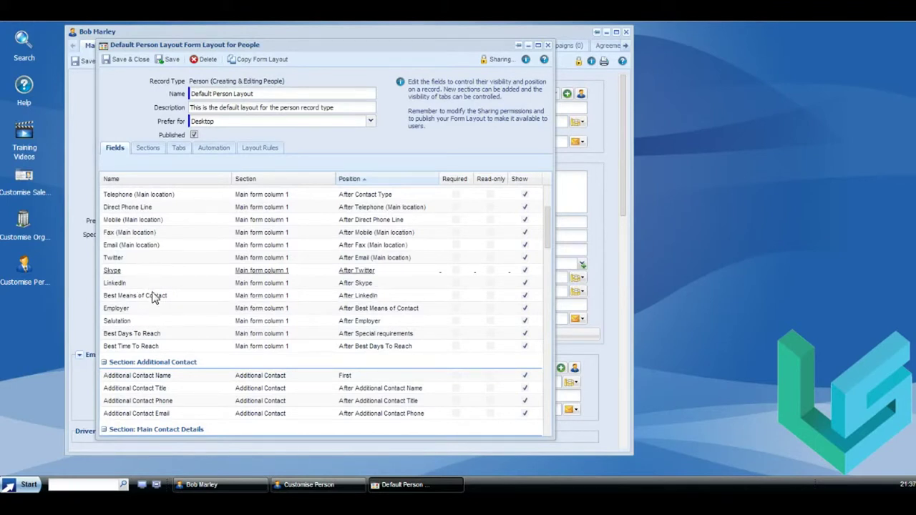
double_click(118, 322)
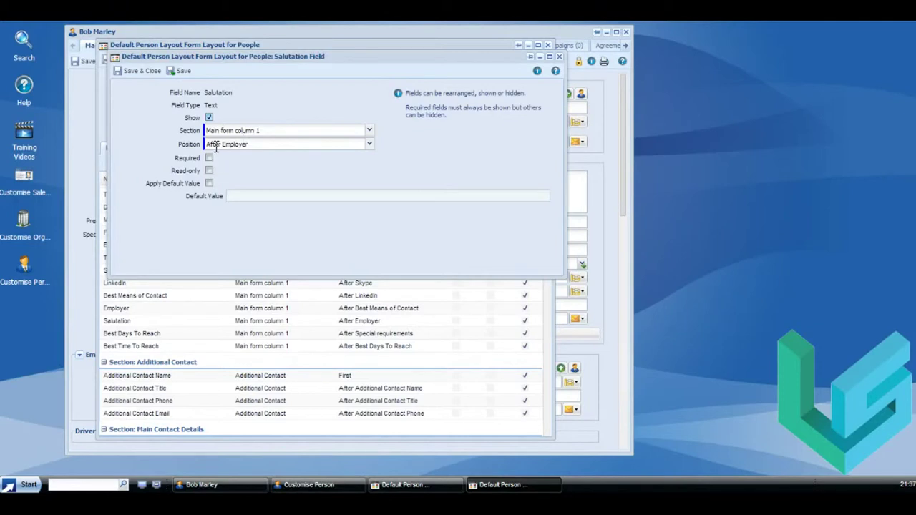
left_click(369, 134)
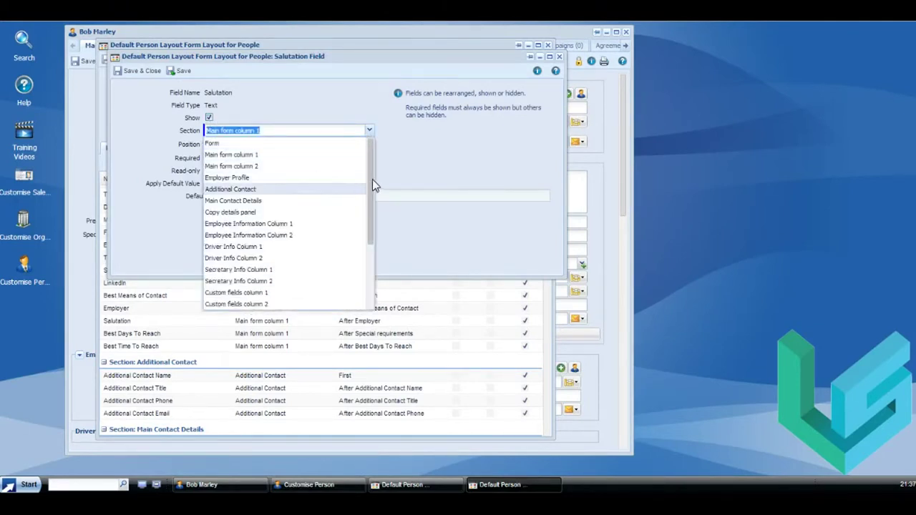
left_click_drag(372, 177, 360, 245)
left_click(275, 287)
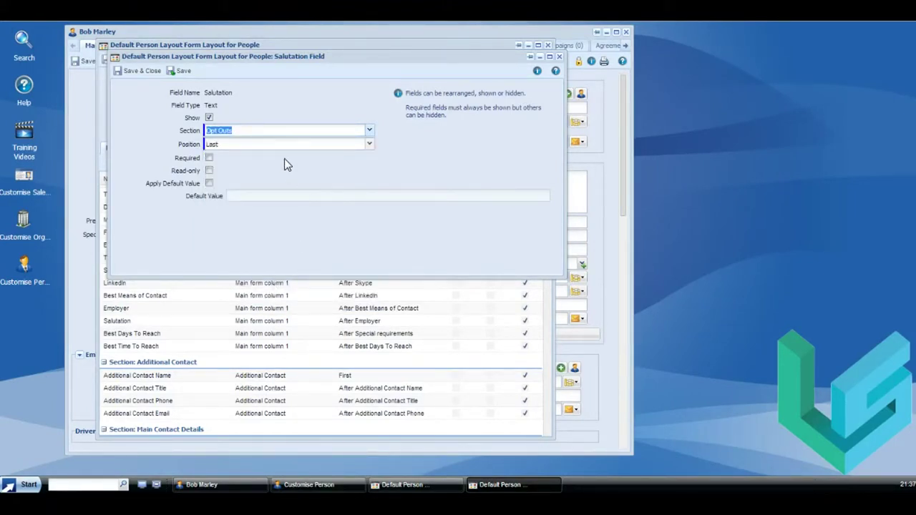
left_click(369, 134)
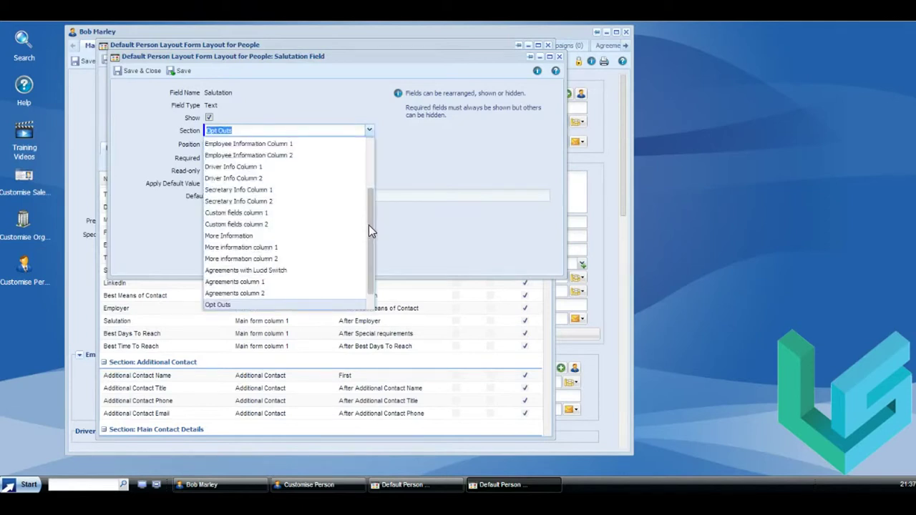
left_click_drag(369, 225, 334, 294)
left_click(335, 292)
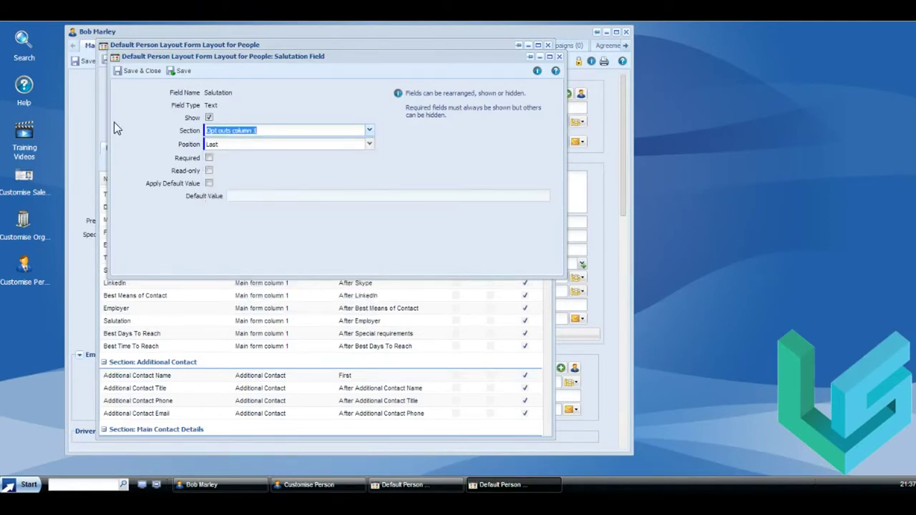
left_click(132, 74)
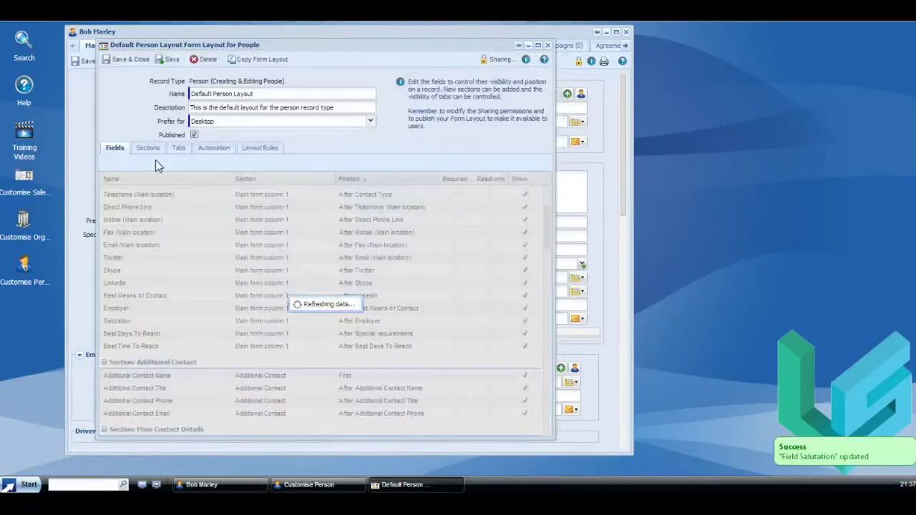
- Move the Employer field from Main form column 1 to the Employer Profile section, and save and close it
scroll(185, 247, "down", 3)
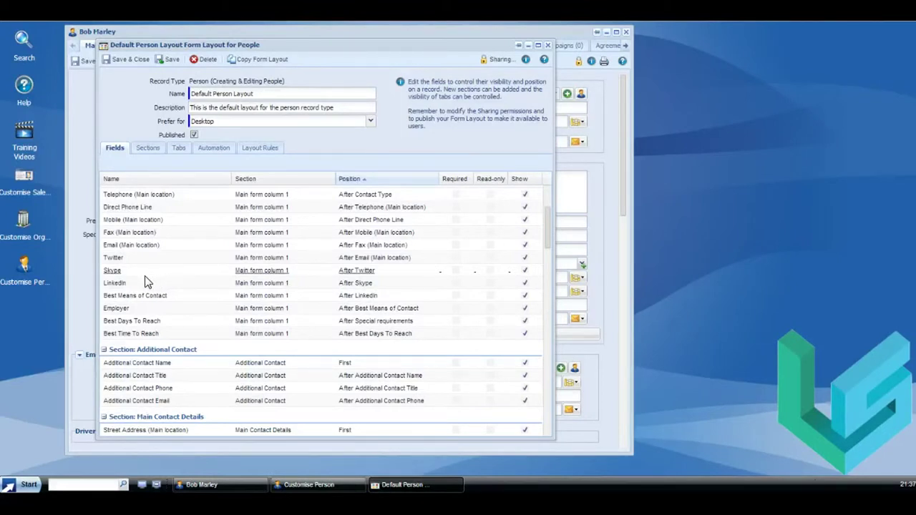
left_click(116, 310)
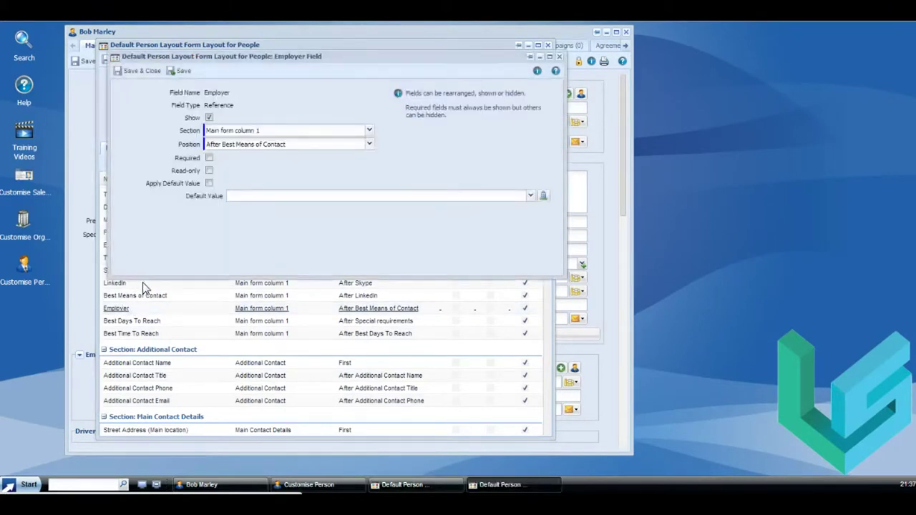
left_click(368, 131)
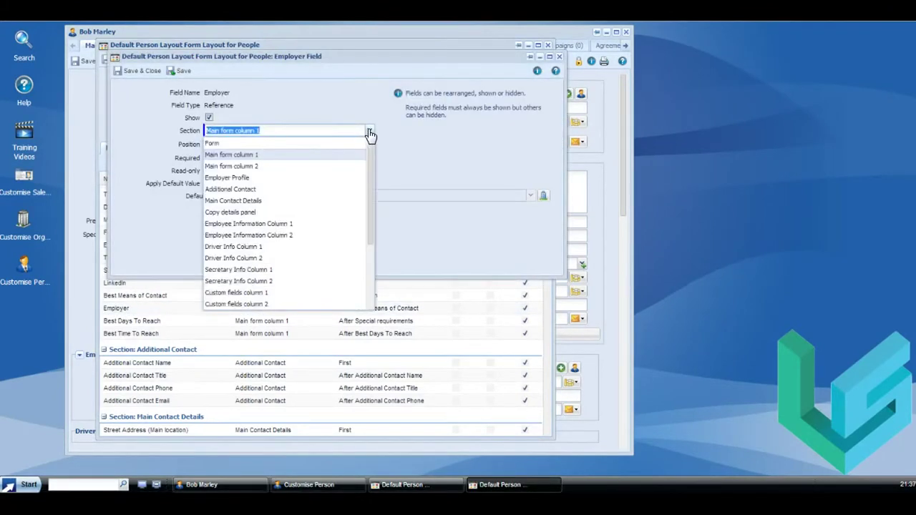
left_click(290, 179)
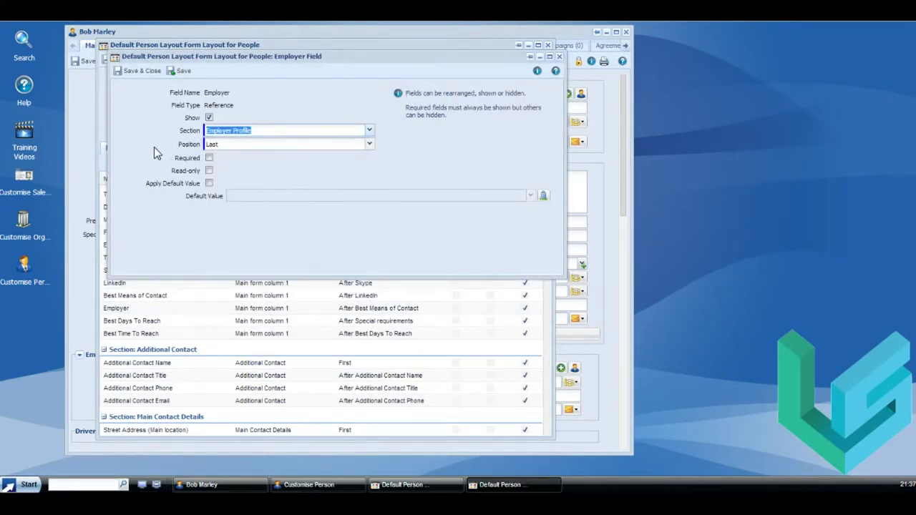
left_click(130, 69)
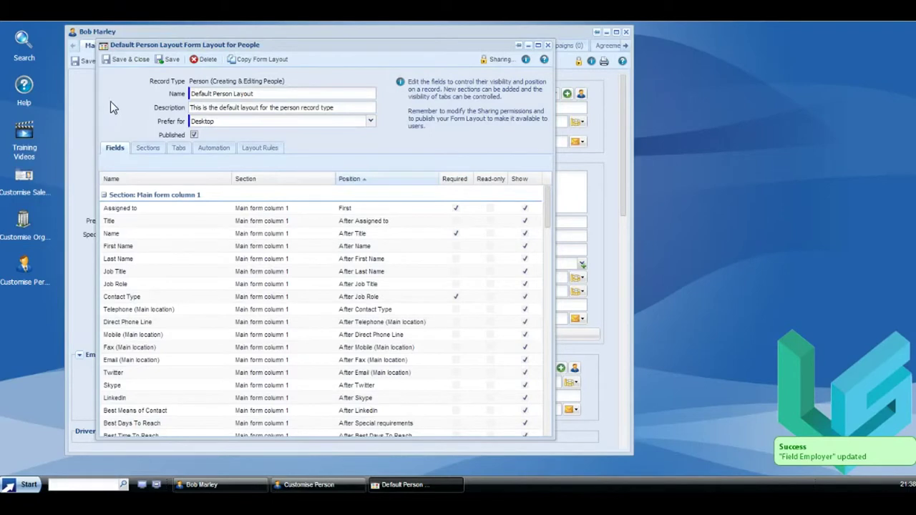
- Save the form layout, and save the person record to apply the updated layout
left_click(169, 59)
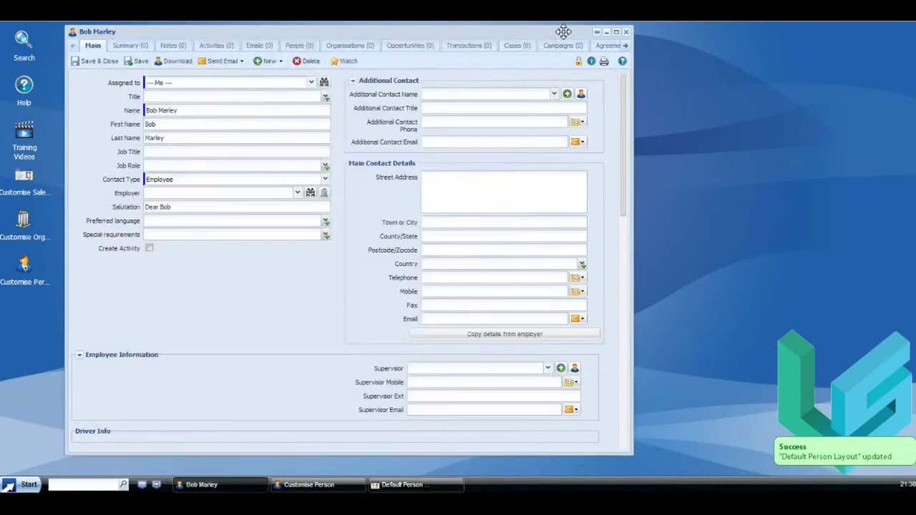
left_click(137, 60)
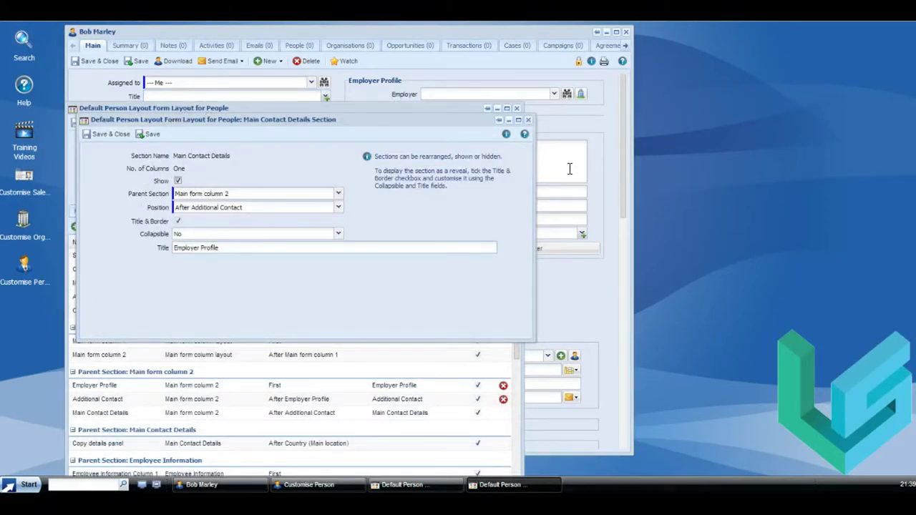
- Move the layout windows clear of the person record's fields, and save and close the Main Contact Details section
left_click(371, 107)
left_click_drag(371, 107, 325, 218)
left_click_drag(417, 120, 396, 73)
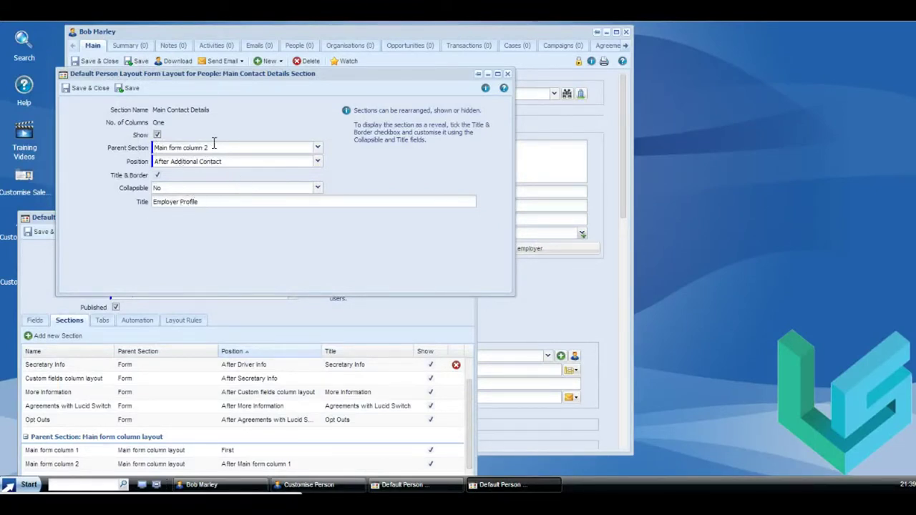
left_click(87, 88)
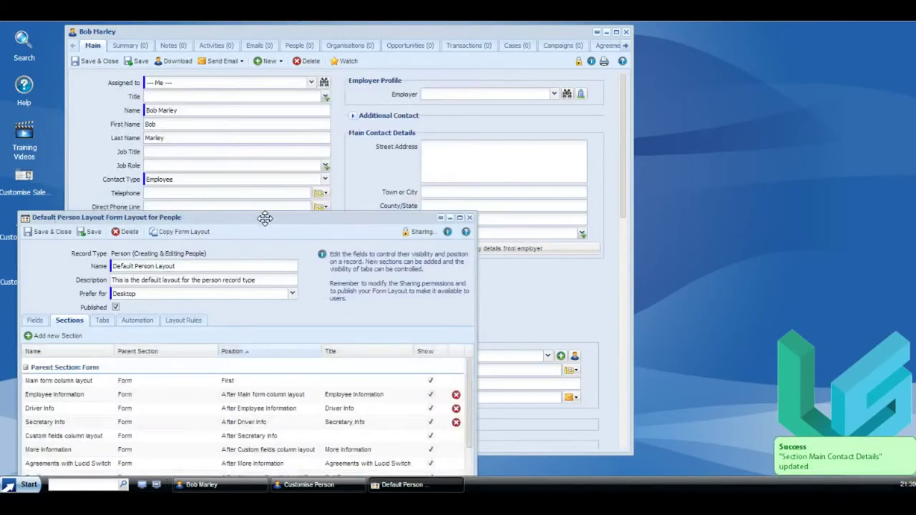
- Hide the Employer Profile section of Main form column 2 by turning off Show, and save and close it
left_click_drag(265, 218, 228, 62)
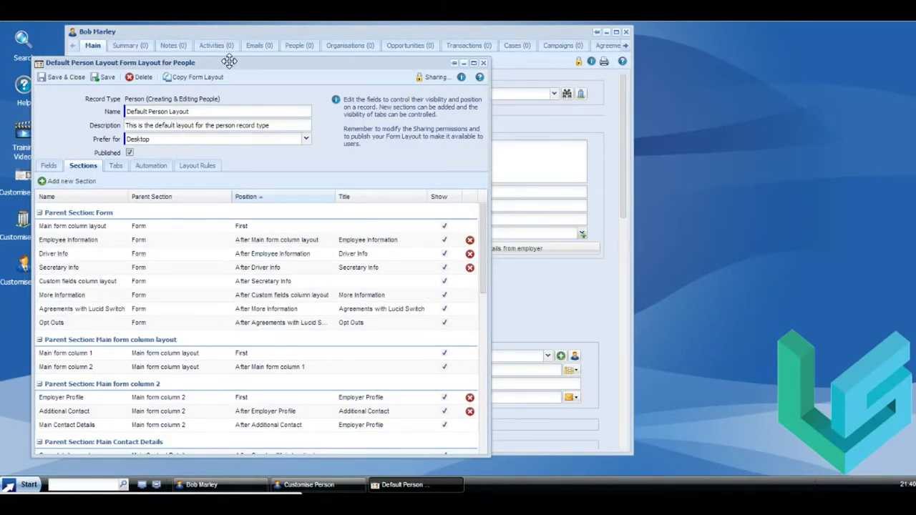
left_click_drag(229, 61, 268, 81)
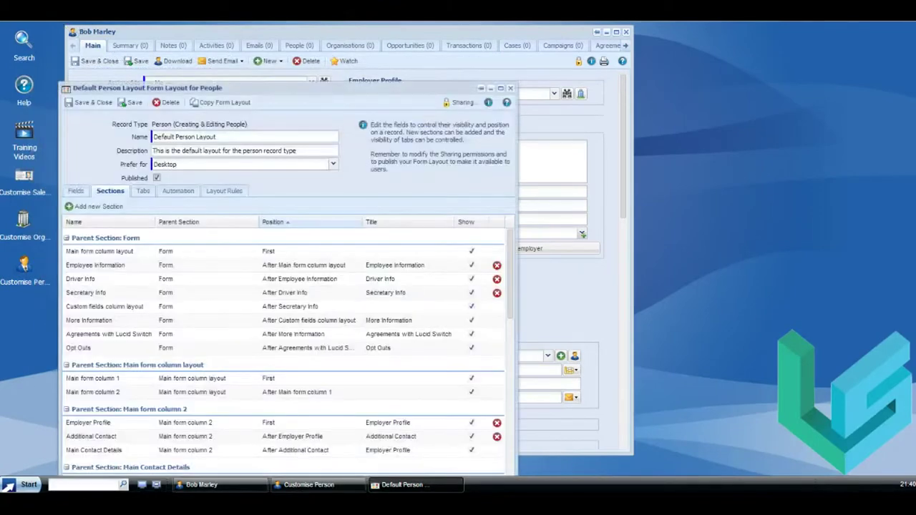
scroll(117, 366, "down", 2)
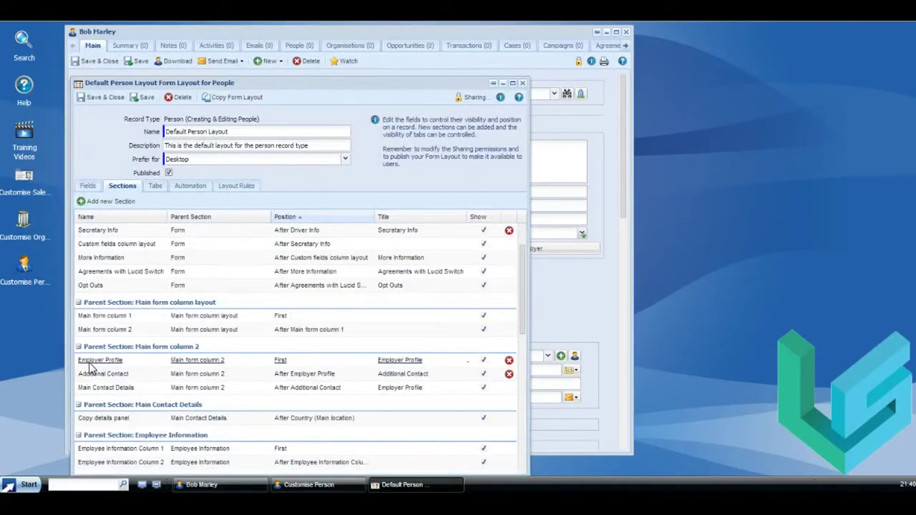
double_click(94, 363)
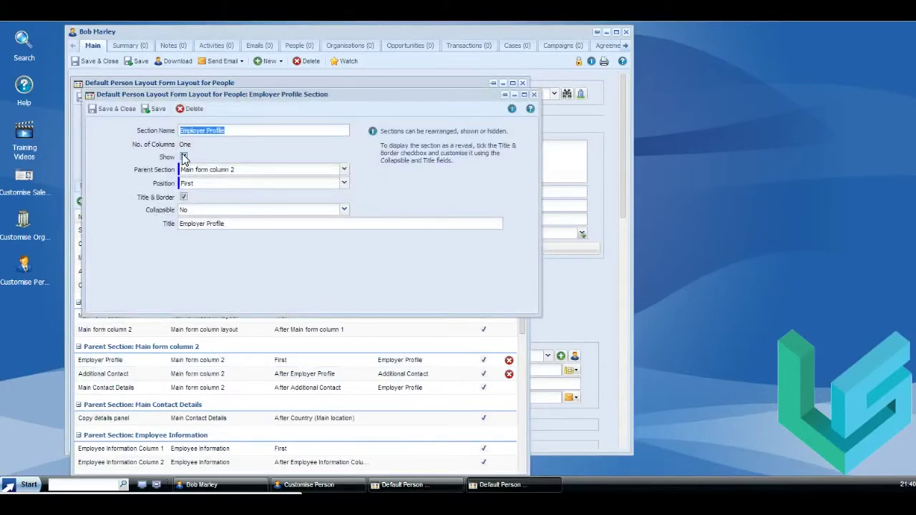
left_click(183, 156)
left_click(109, 109)
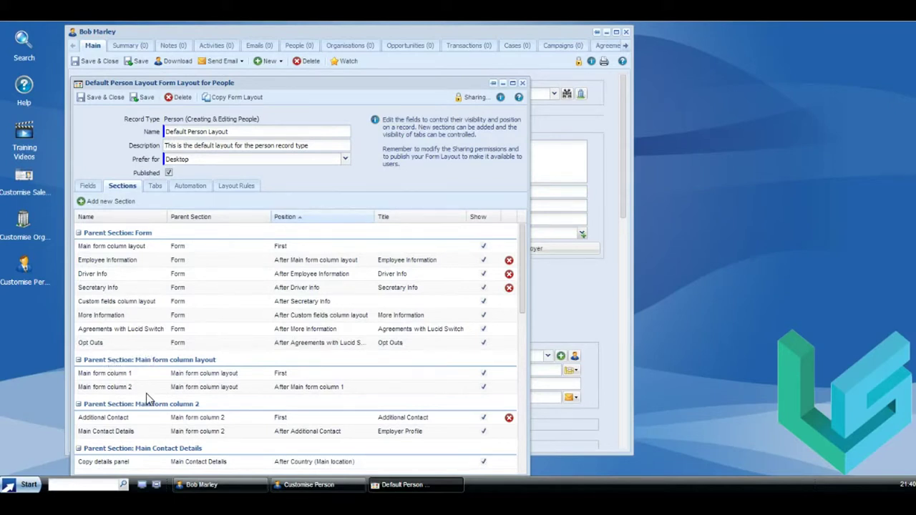
- Set the Main Contact Details section's position to First within Main form column 2, and save and close it
left_click(106, 432)
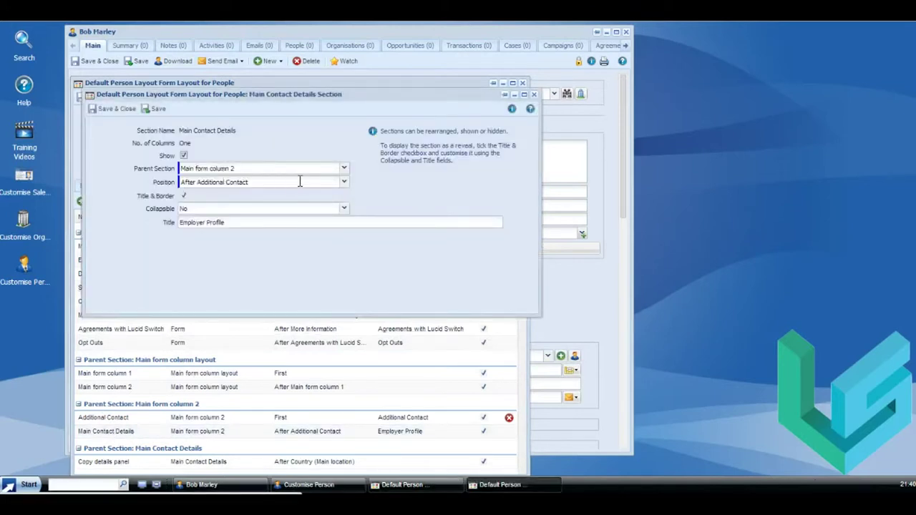
left_click(343, 183)
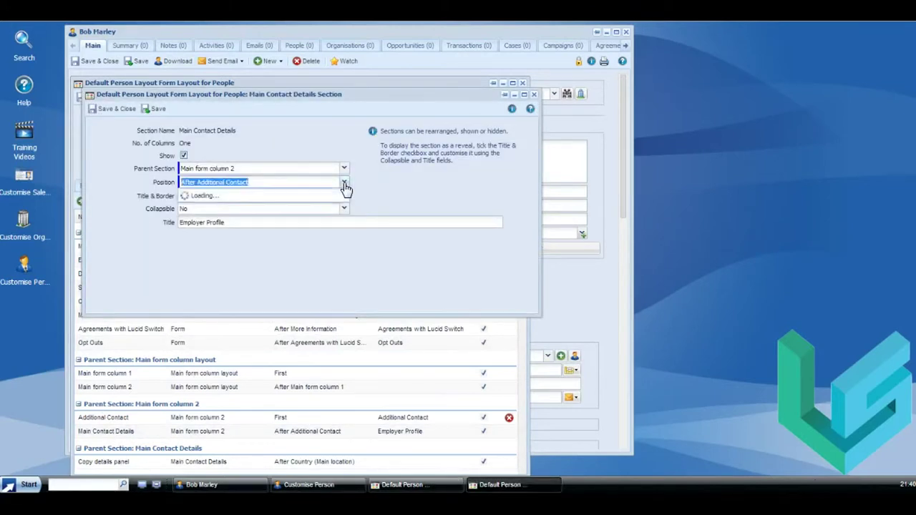
left_click(332, 194)
left_click(112, 111)
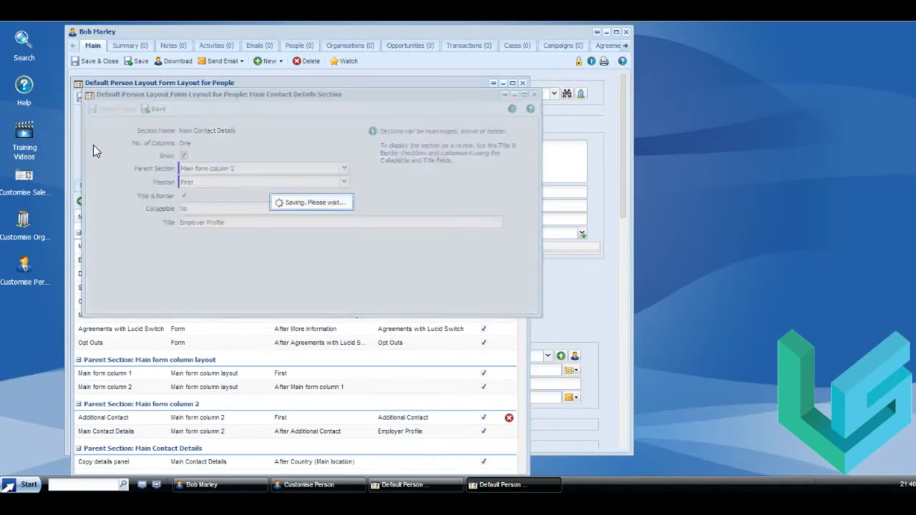
- Review the layout's field list from Main form column 1 down to the Not Shown section and back
left_click(86, 186)
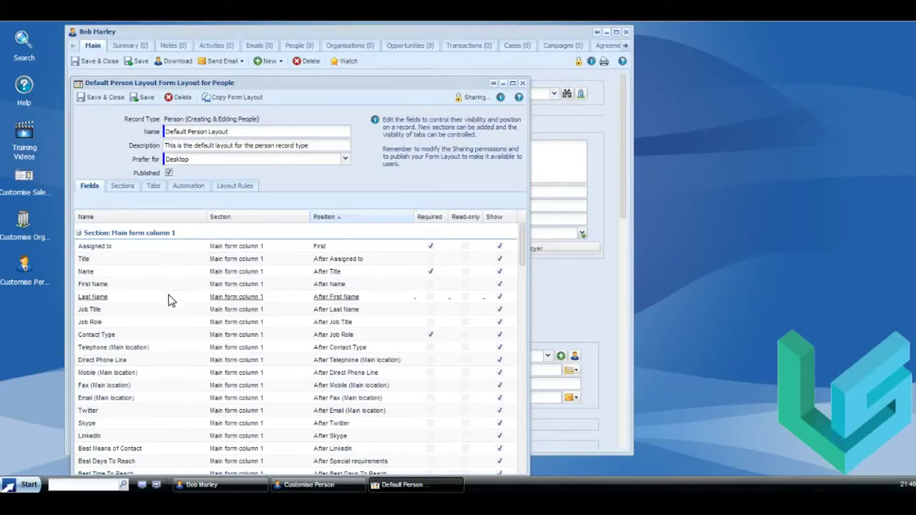
scroll(169, 301, "down", 3)
scroll(169, 300, "down", 10)
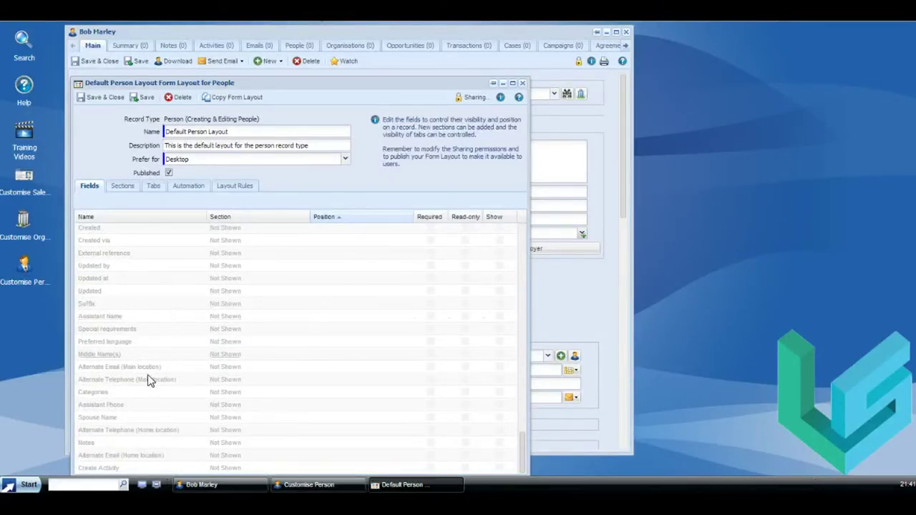
scroll(133, 416, "up", 10)
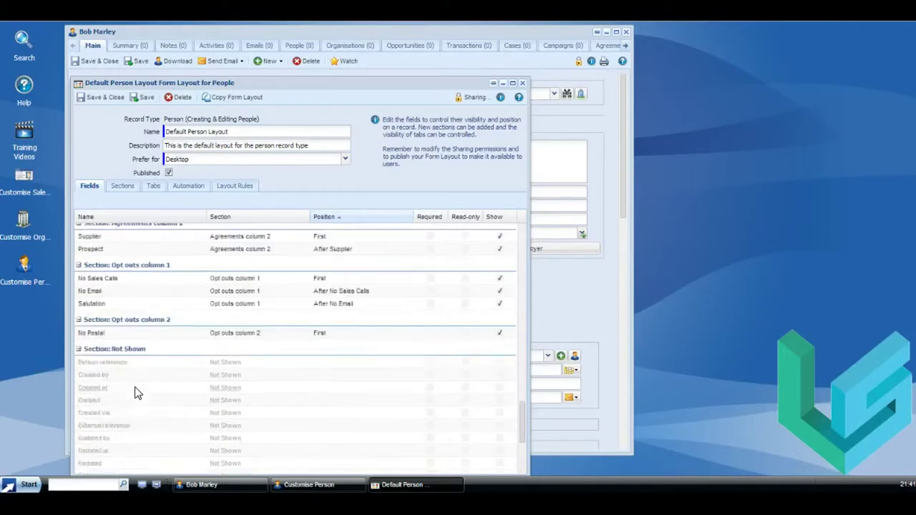
scroll(137, 393, "up", 5)
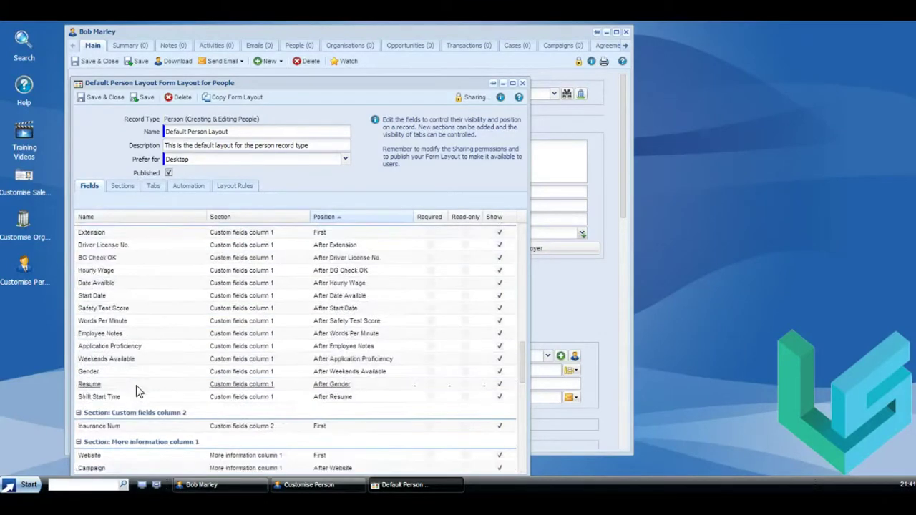
scroll(138, 358, "up", 5)
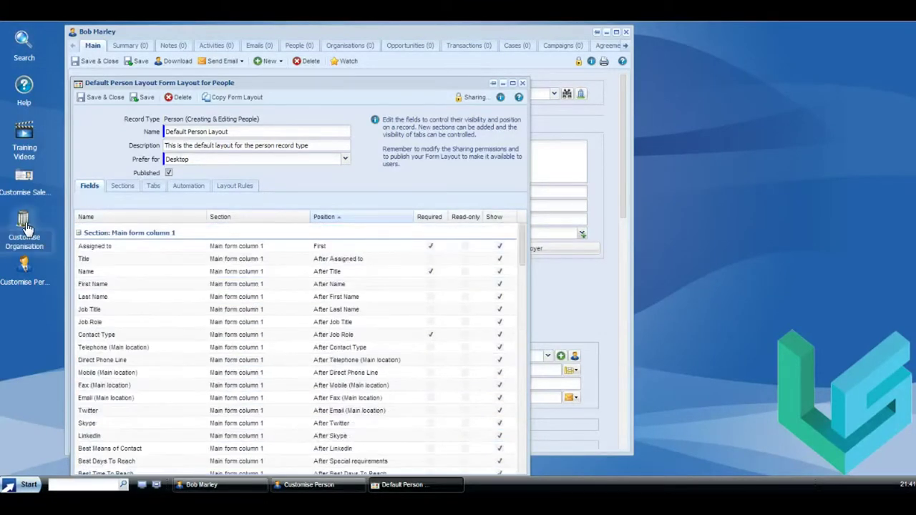
- Move the Employer field to the Main Contact Details section at position First, save and close it, and save the form layout
left_click(96, 217)
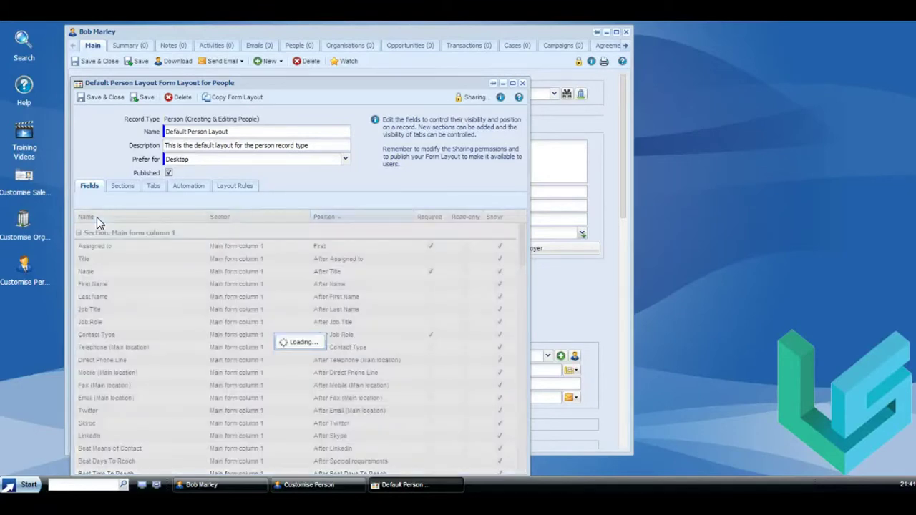
scroll(148, 282, "down", 1)
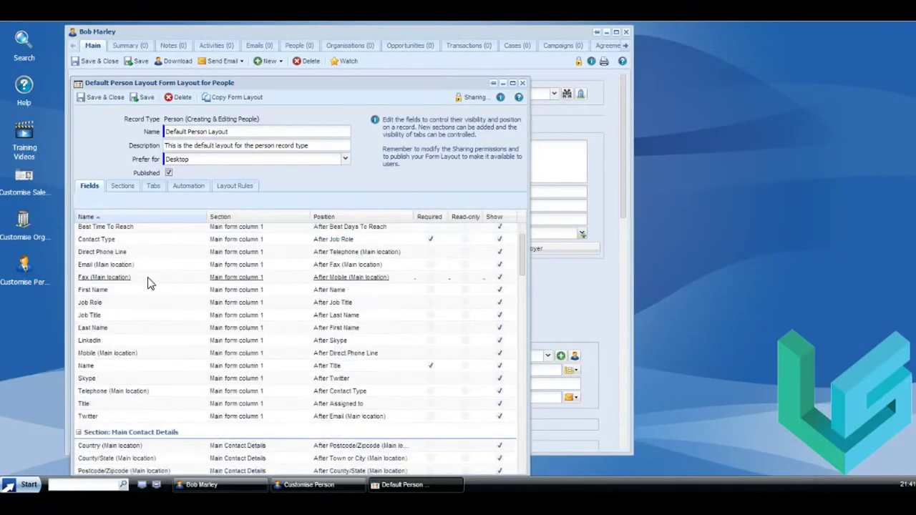
scroll(136, 296, "down", 3)
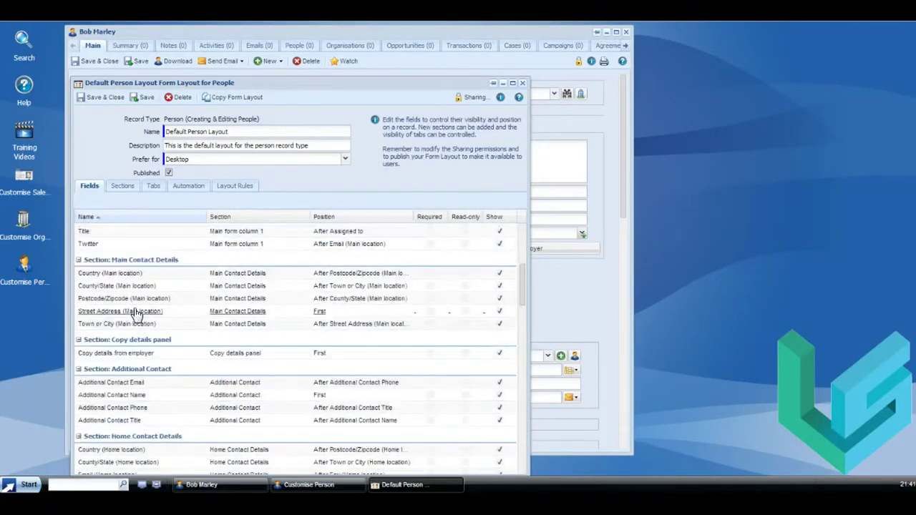
scroll(137, 315, "down", 2)
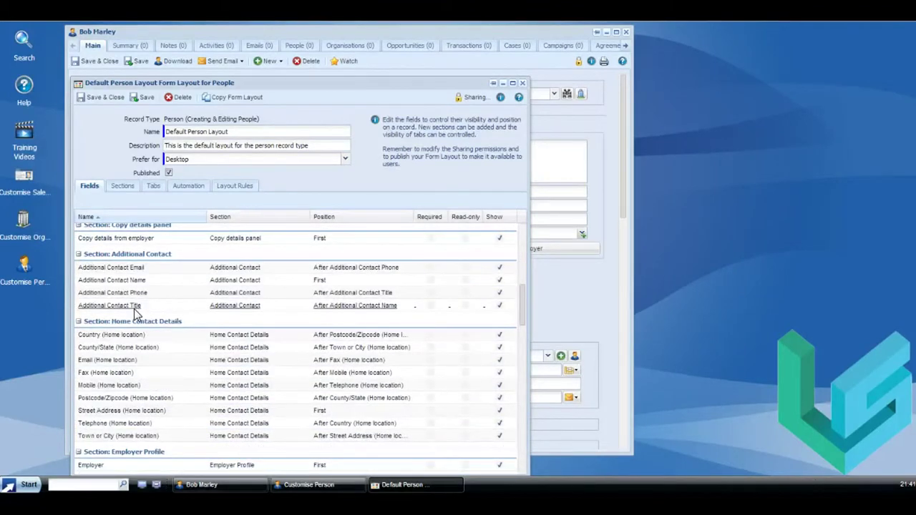
scroll(136, 314, "down", 1)
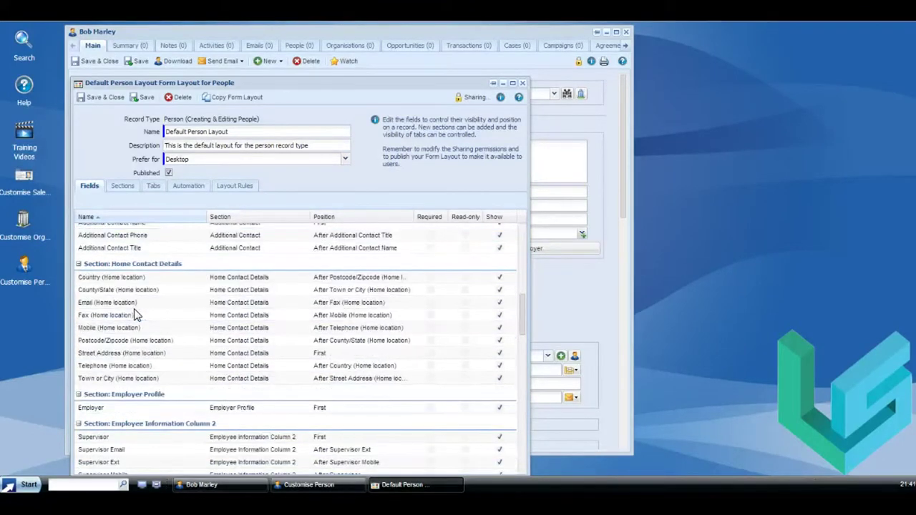
scroll(134, 315, "down", 1)
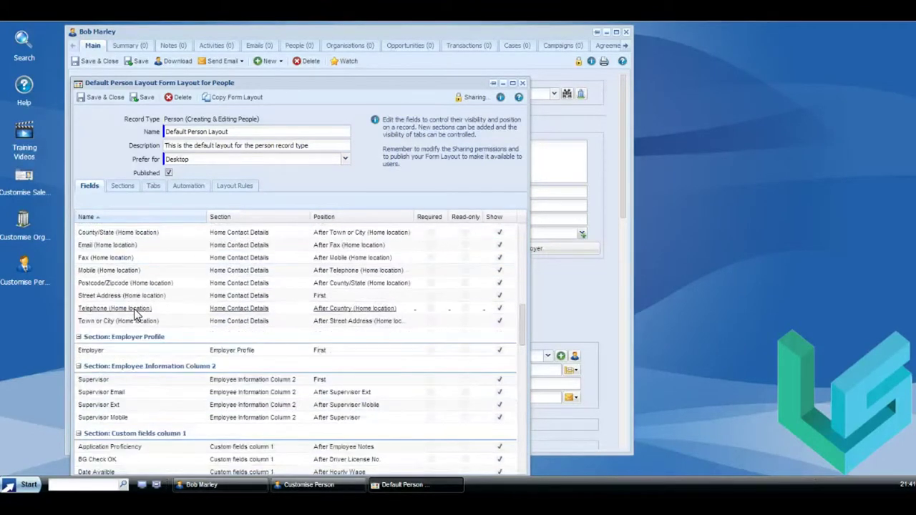
left_click(88, 352)
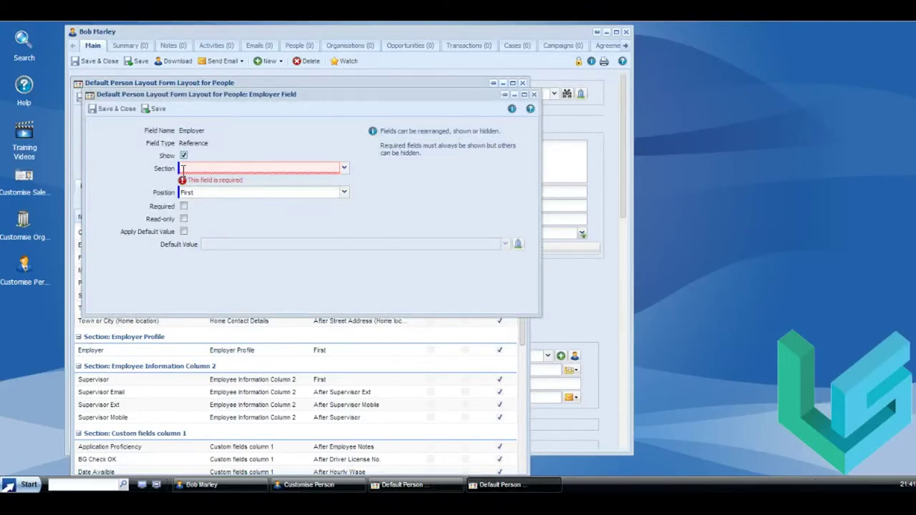
left_click(343, 168)
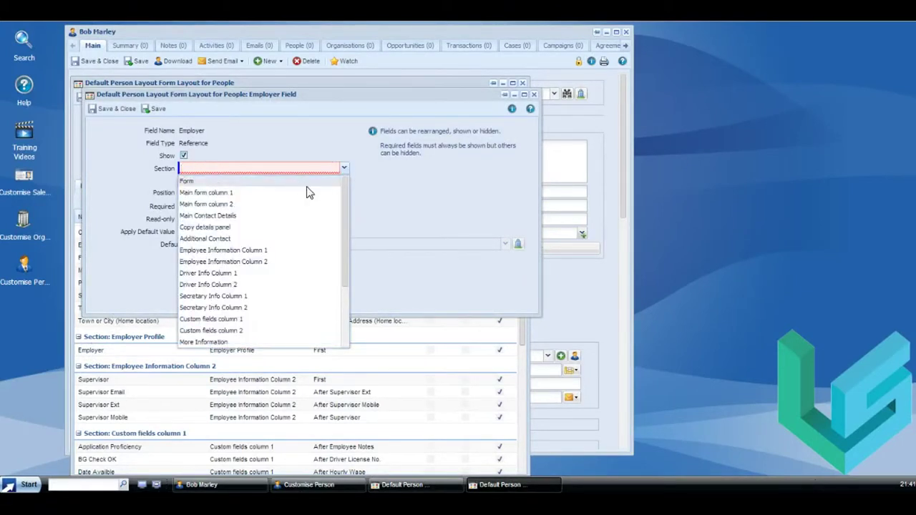
left_click(204, 217)
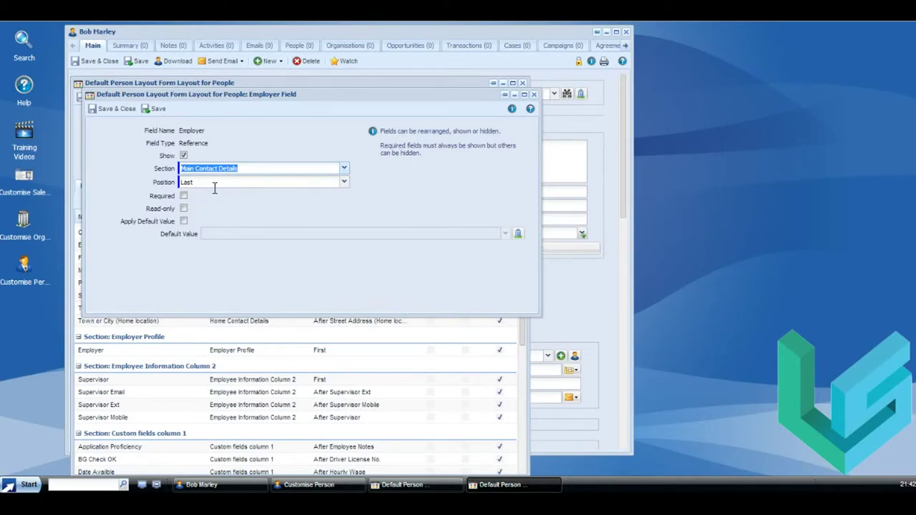
left_click(345, 182)
left_click(272, 190)
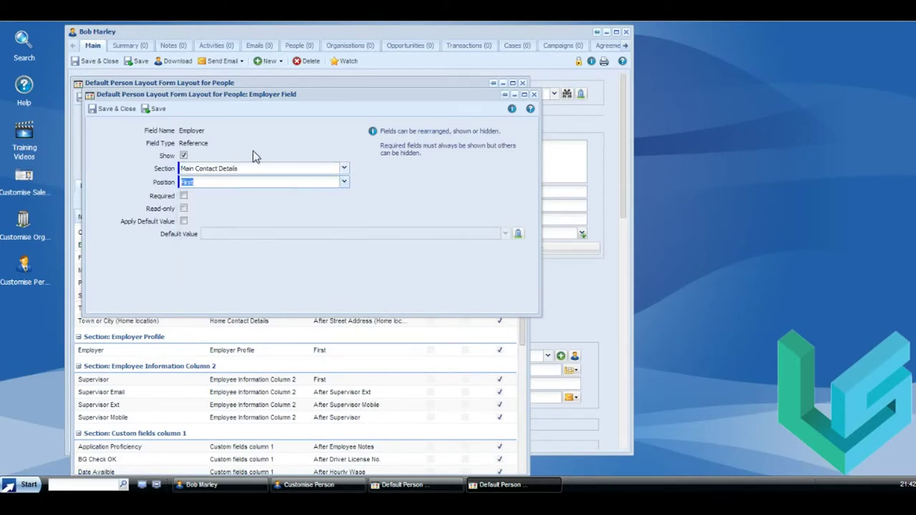
left_click(114, 111)
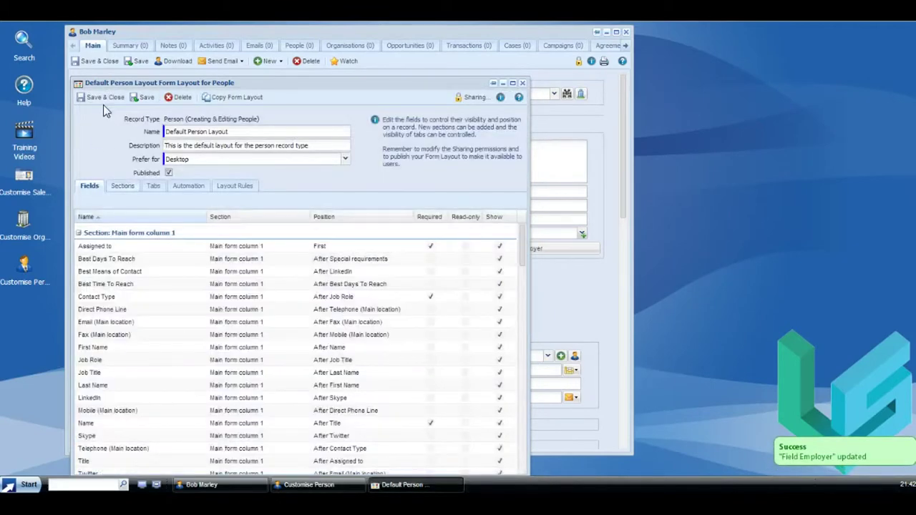
left_click(137, 99)
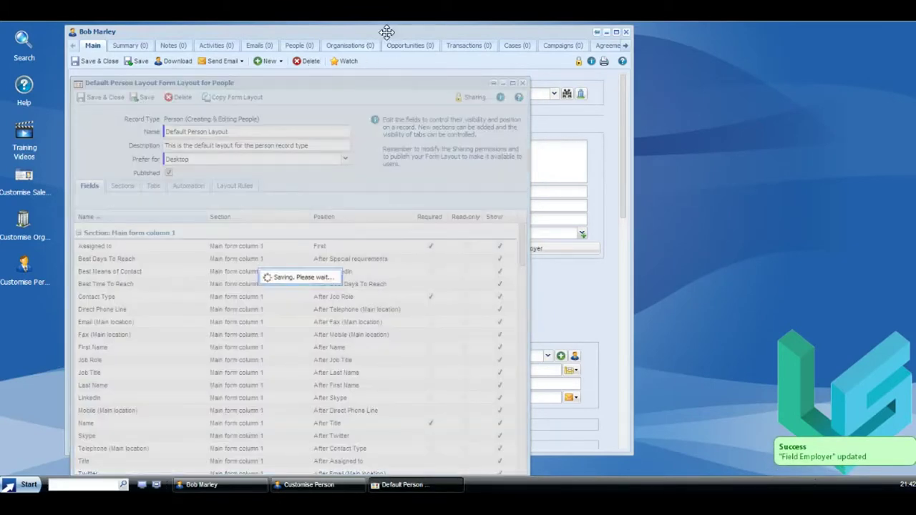
- Save the person record to reload its form, then choose Lucid Switch as Employer and copy the employer's details into it
left_click(133, 63)
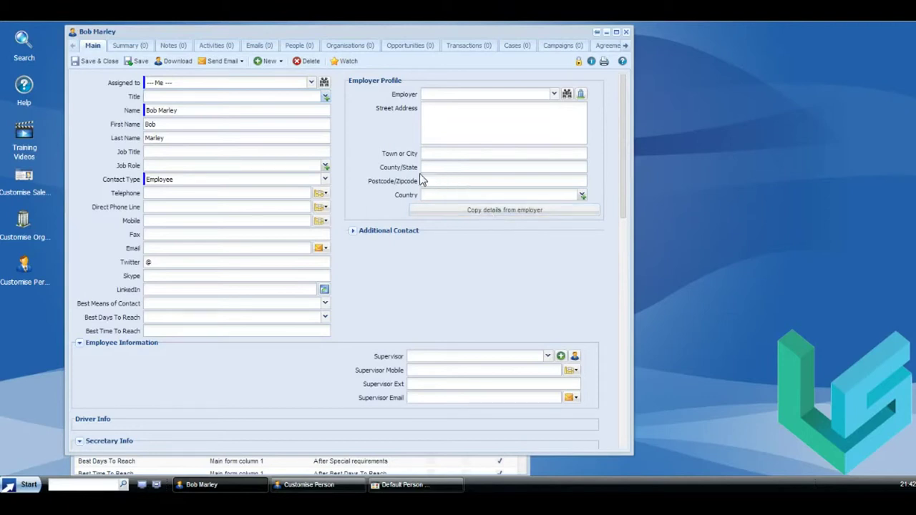
left_click(553, 94)
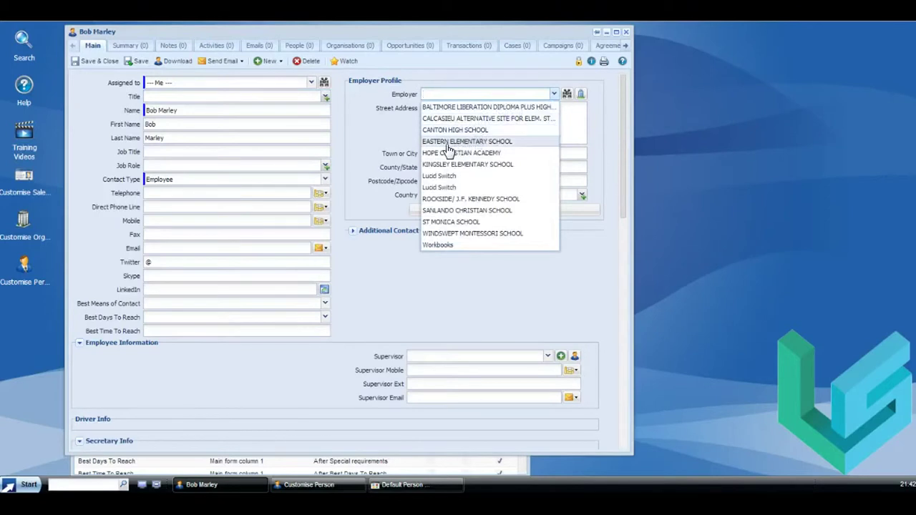
left_click(380, 131)
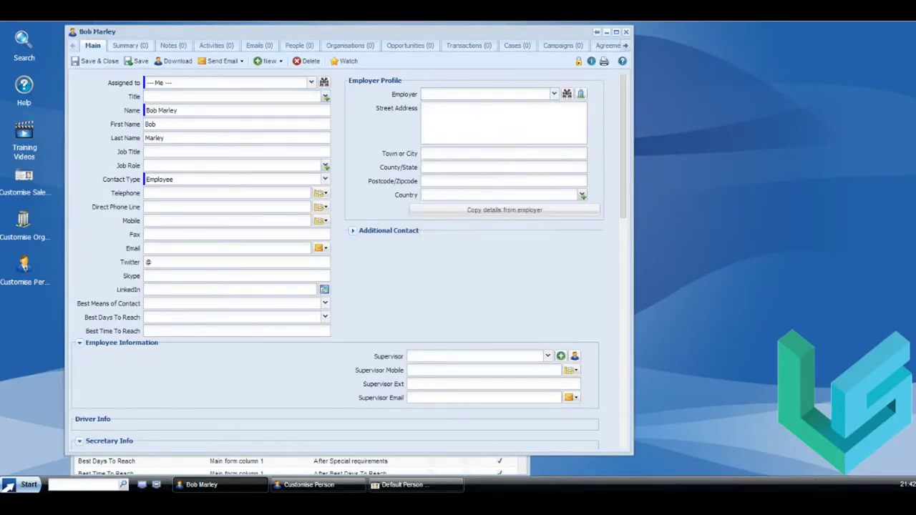
left_click(555, 96)
left_click(488, 183)
left_click(464, 214)
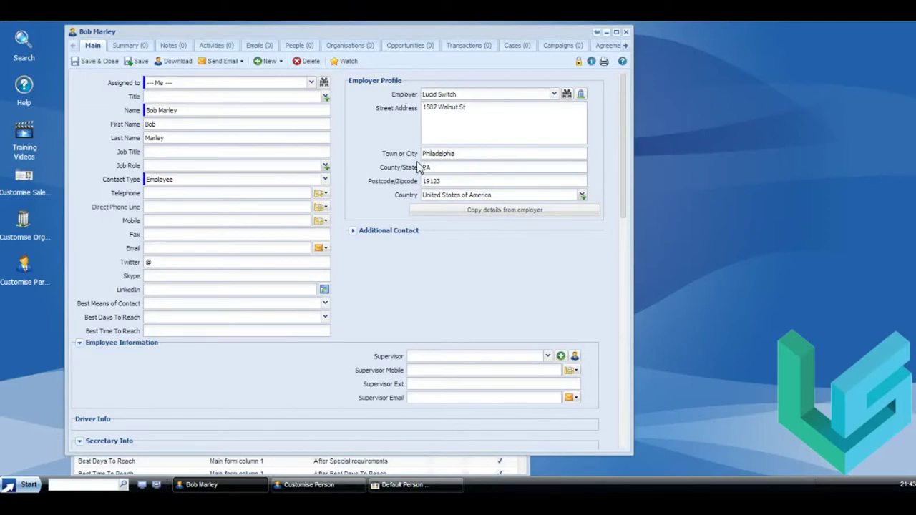
- Save the person record and expand its Additional Contact section
left_click(352, 233)
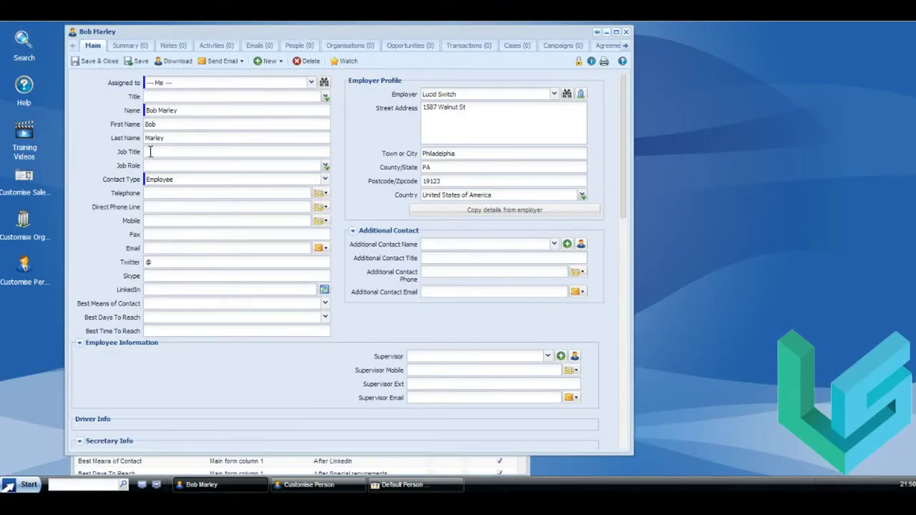
left_click(137, 62)
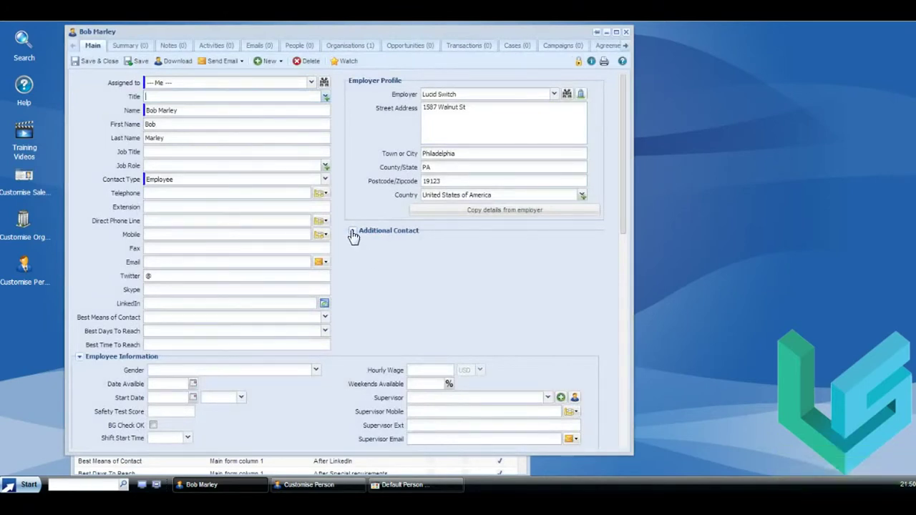
left_click(352, 230)
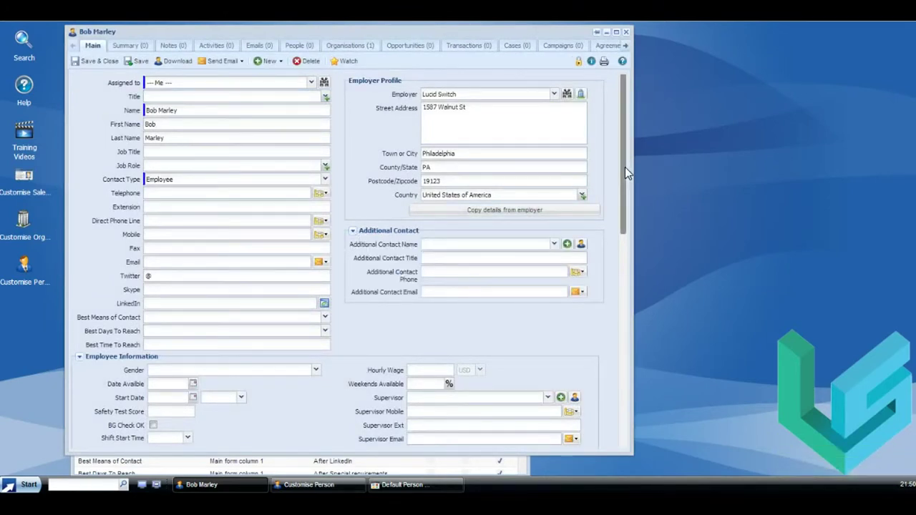
- Check the Employee Information and Secretary Info sections on the person record by collapsing and re-expanding each, and view the fields below
left_click_drag(625, 172, 623, 233)
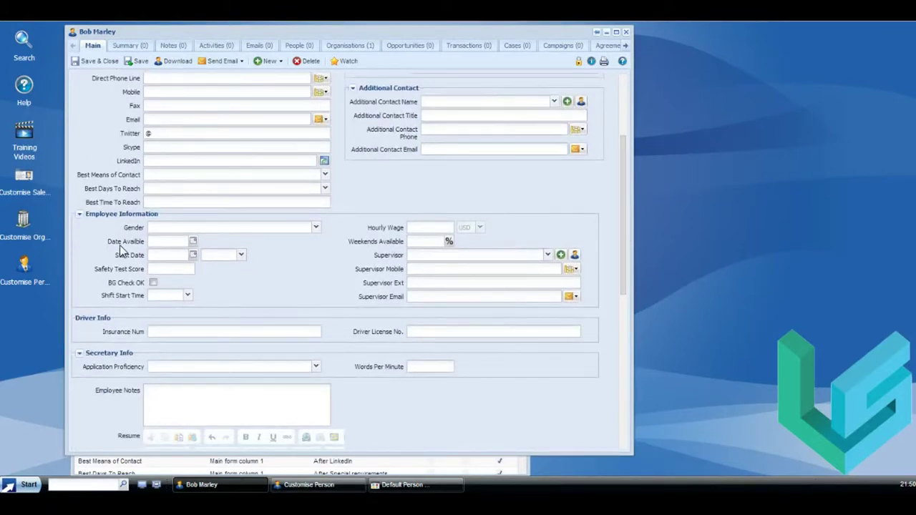
left_click(79, 215)
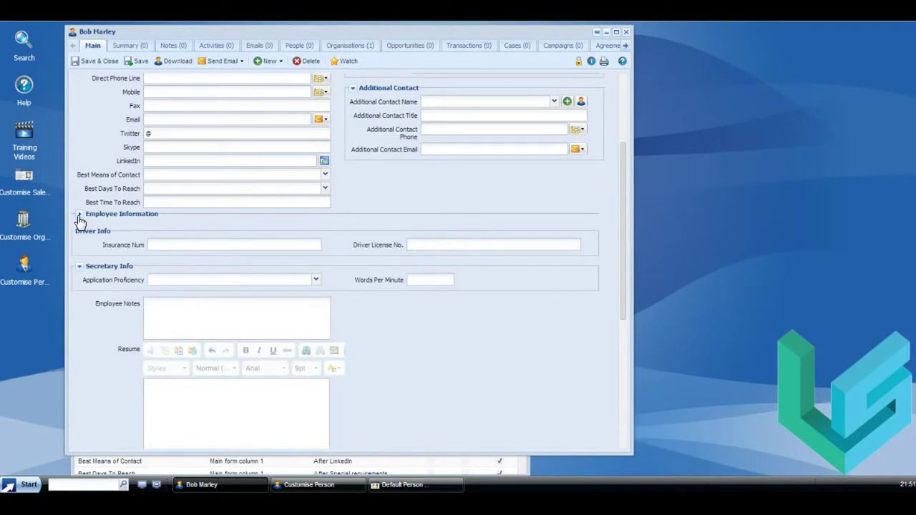
left_click(79, 214)
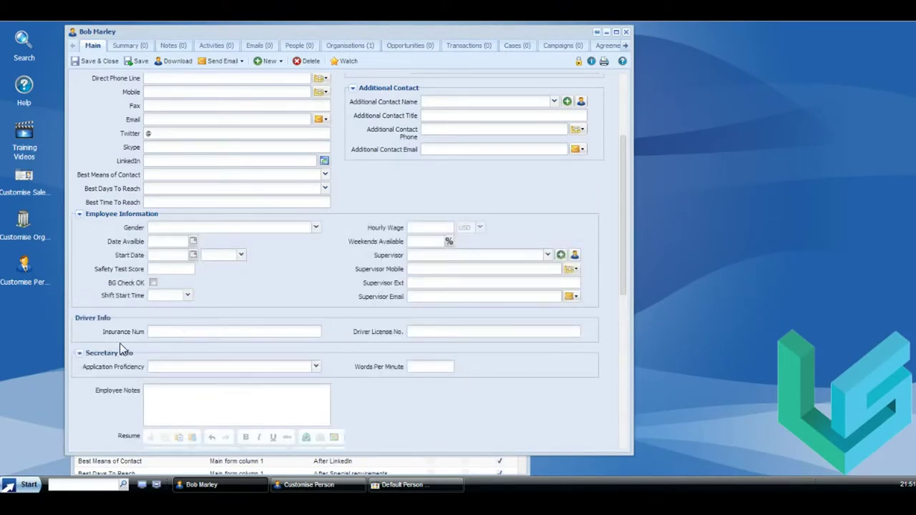
left_click(81, 355)
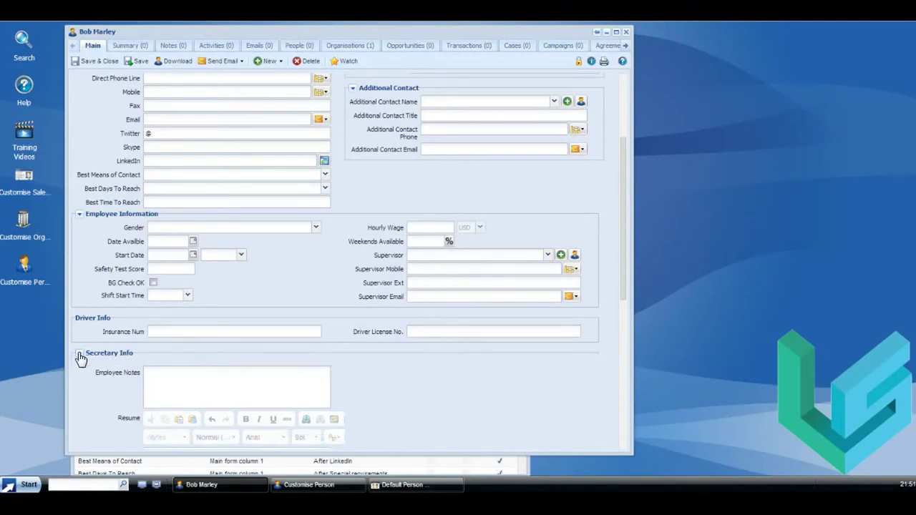
left_click(80, 355)
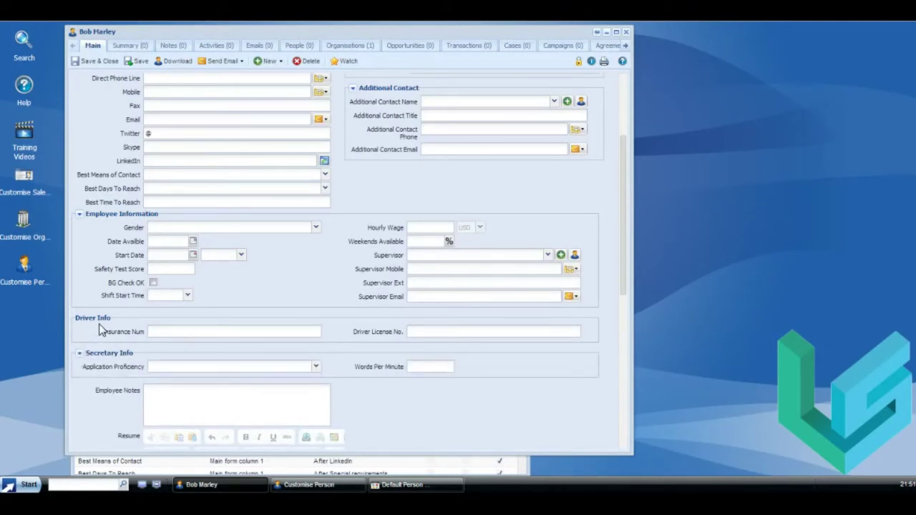
scroll(99, 325, "down", 3)
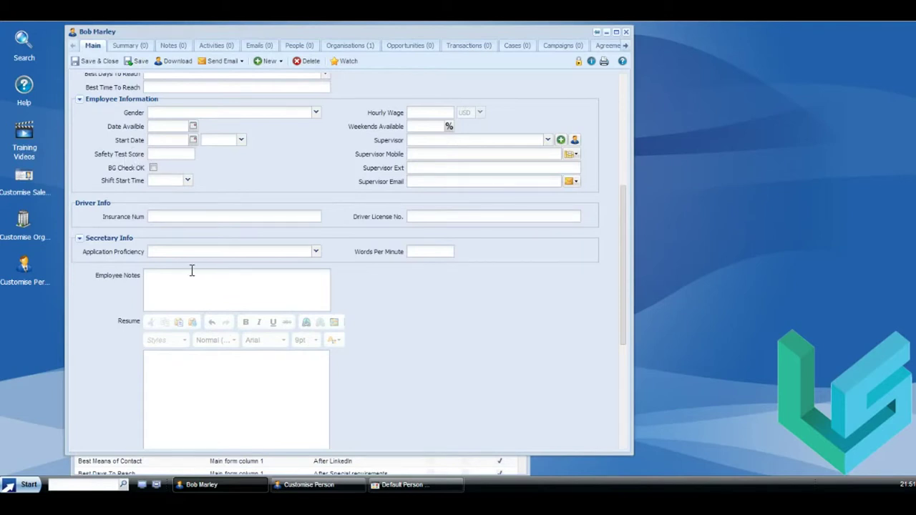
- In the form layout, move the Employee Notes field to the Form section at position After Secretary Info, and save and close it
left_click(402, 485)
scroll(181, 326, "down", 3)
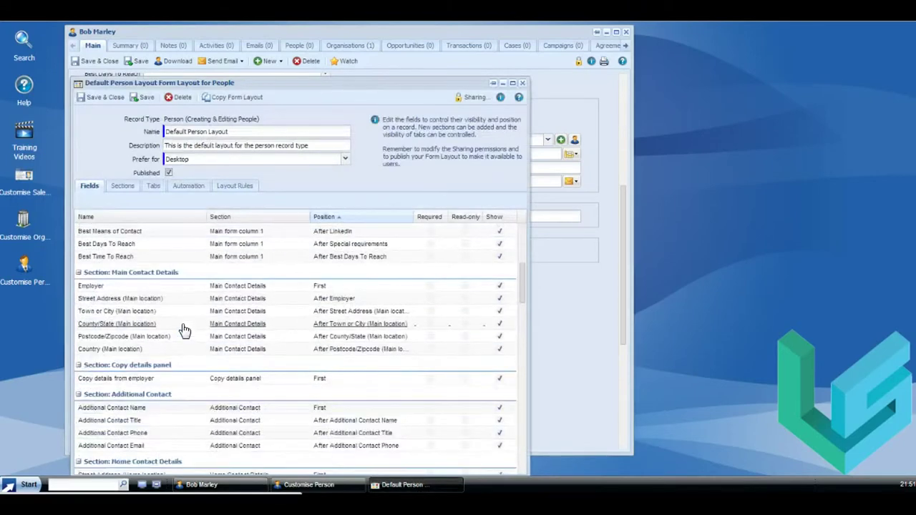
scroll(184, 329, "down", 8)
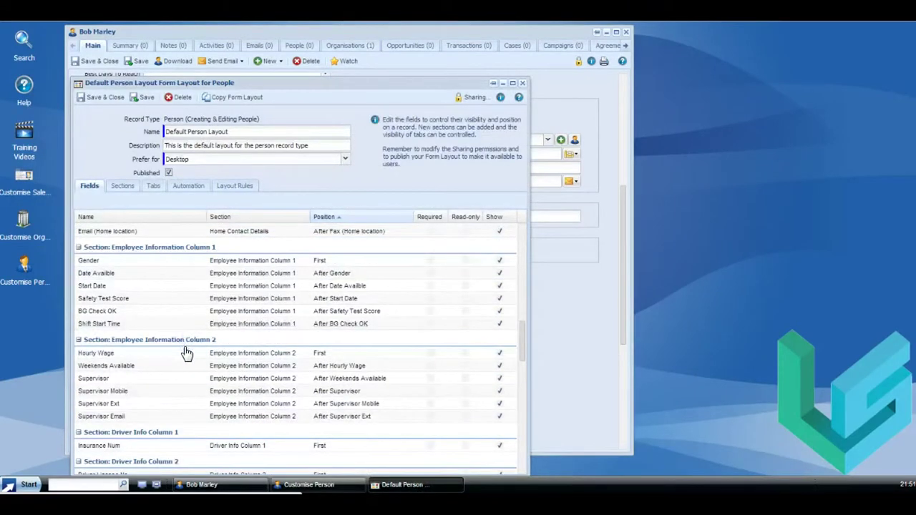
scroll(185, 353, "down", 2)
scroll(184, 352, "down", 4)
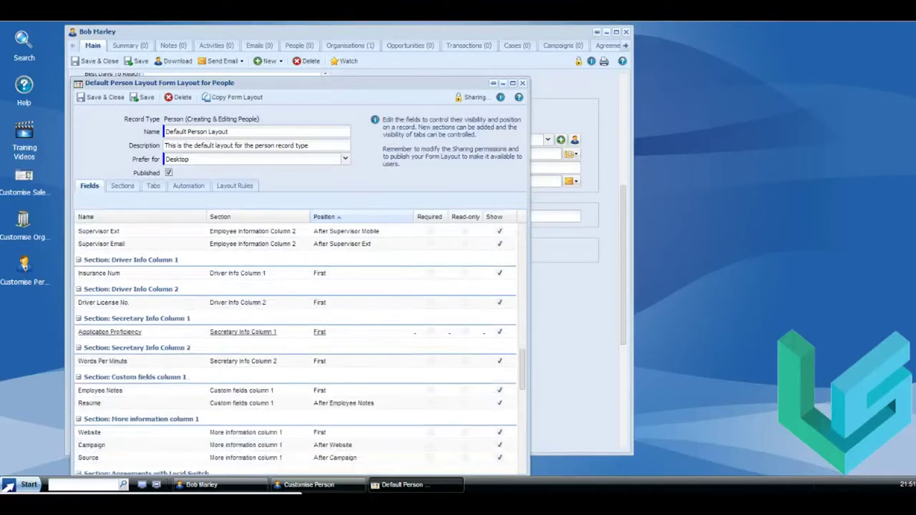
left_click(99, 396)
double_click(99, 395)
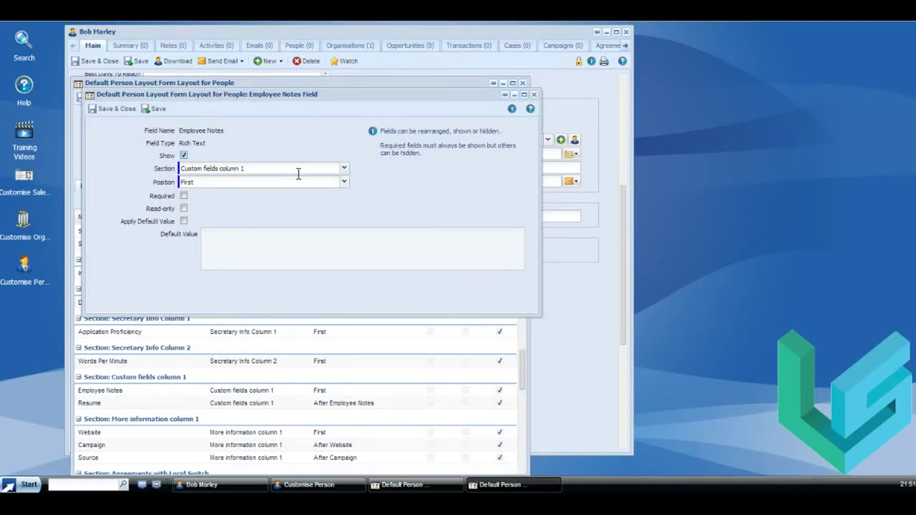
left_click(345, 171)
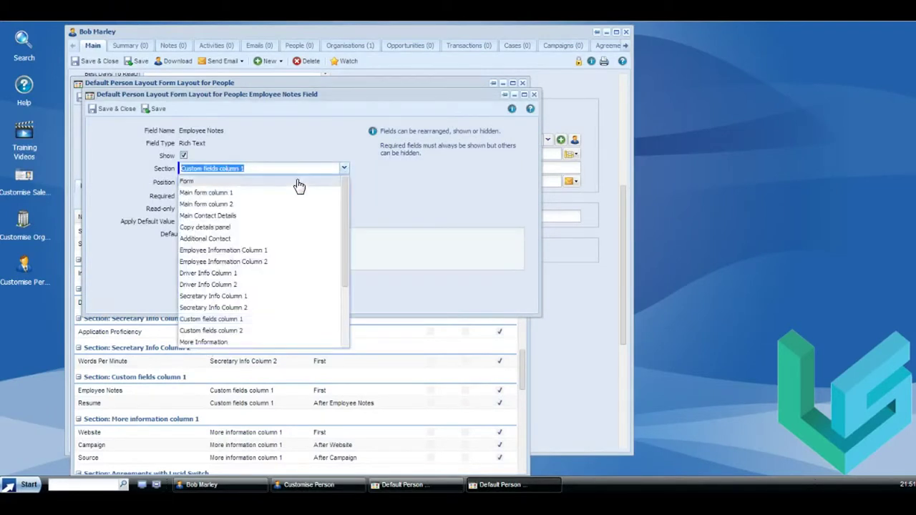
left_click(299, 185)
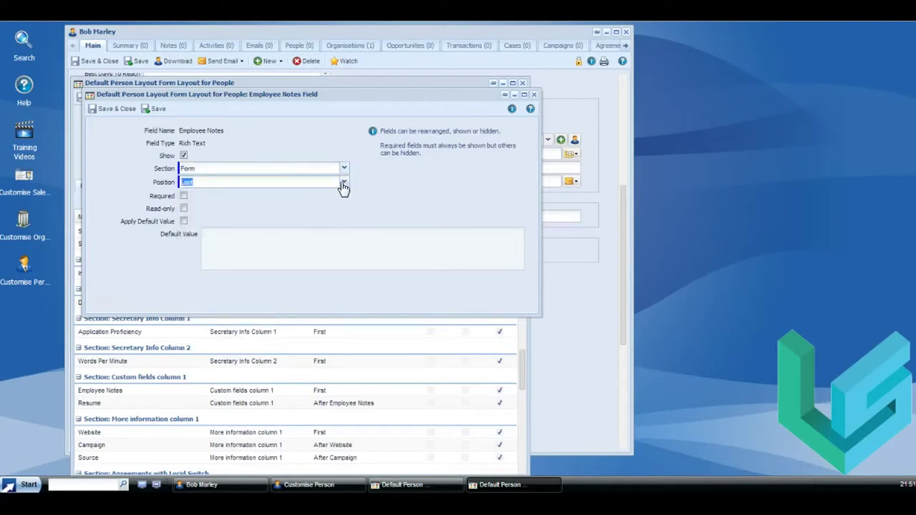
left_click(343, 186)
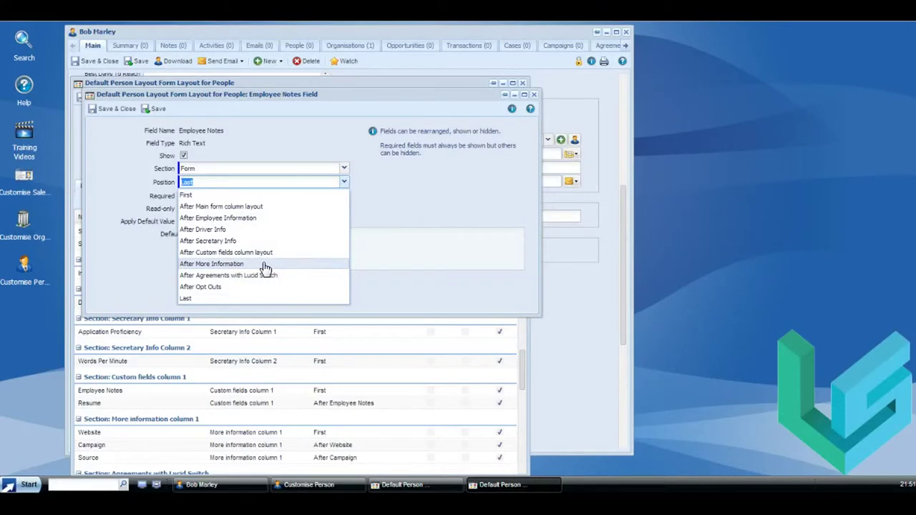
left_click(216, 242)
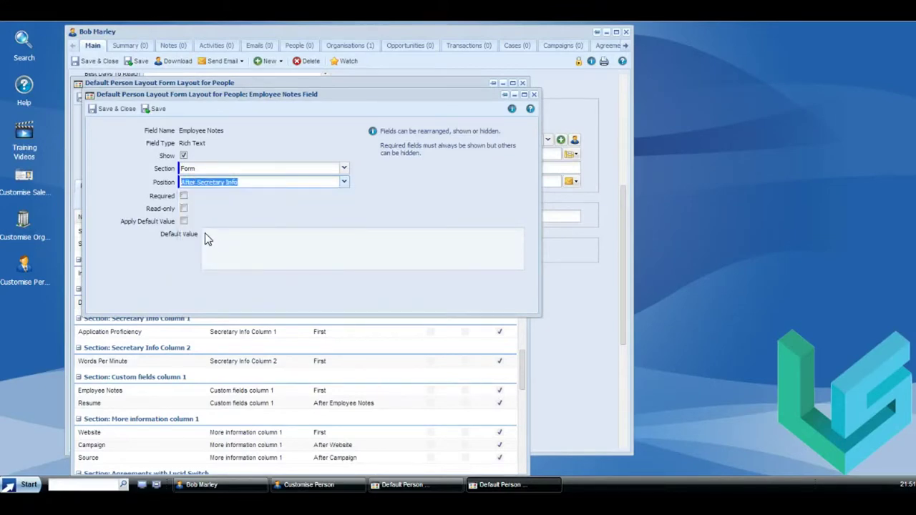
left_click(110, 111)
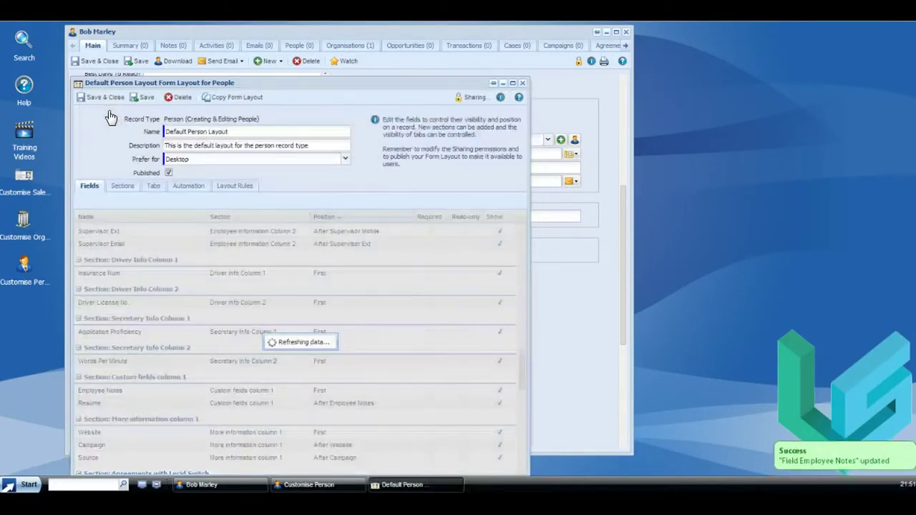
scroll(140, 365, "down", 10)
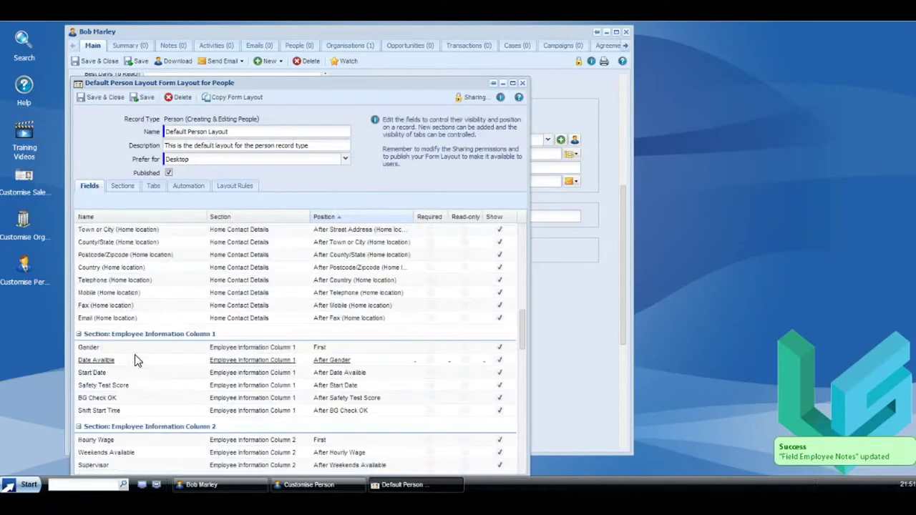
- Move the Resume field to the Form section at position After Employee Notes, and save and close it
scroll(136, 361, "down", 8)
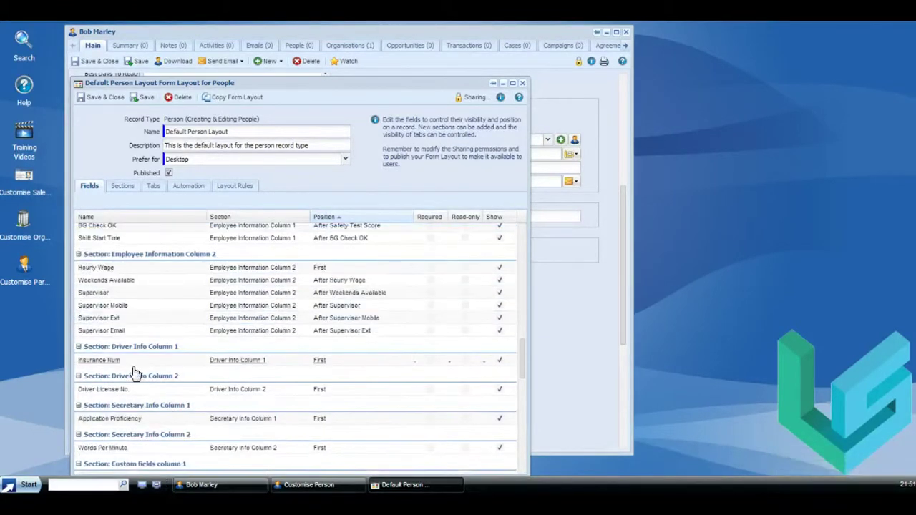
scroll(136, 372, "down", 2)
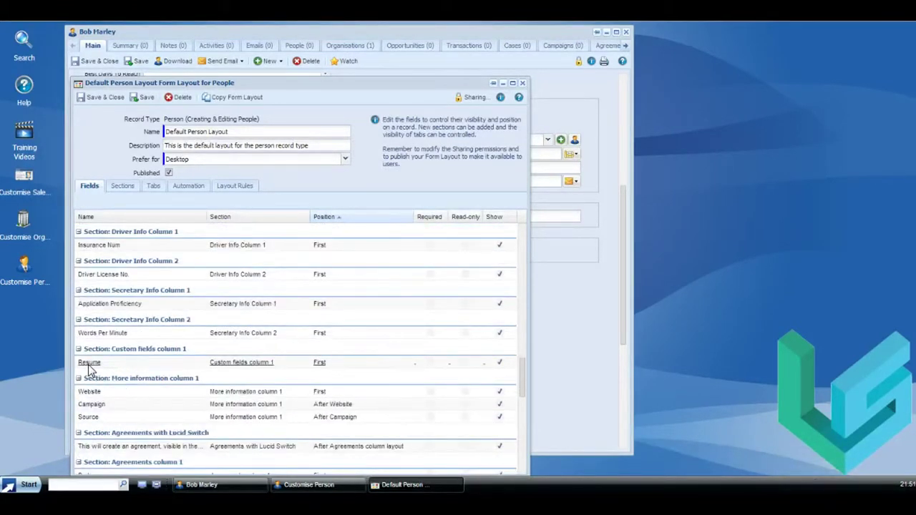
double_click(89, 363)
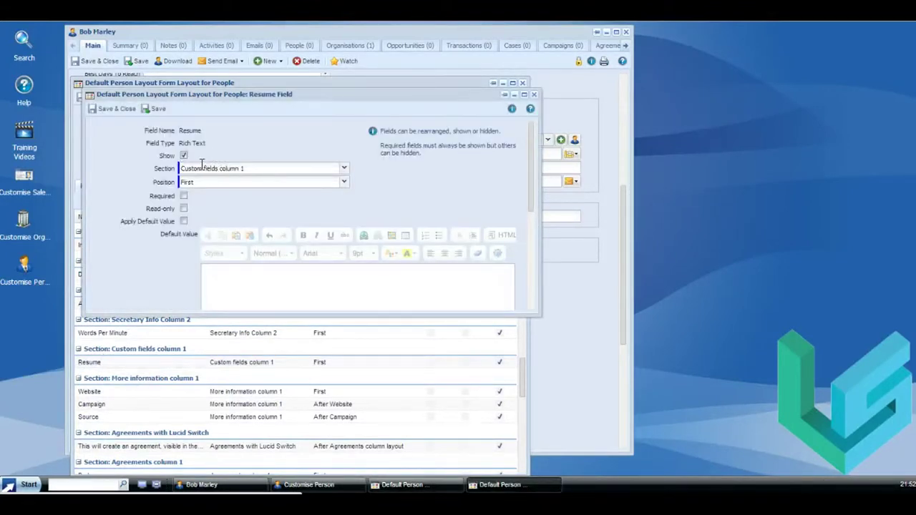
left_click(344, 169)
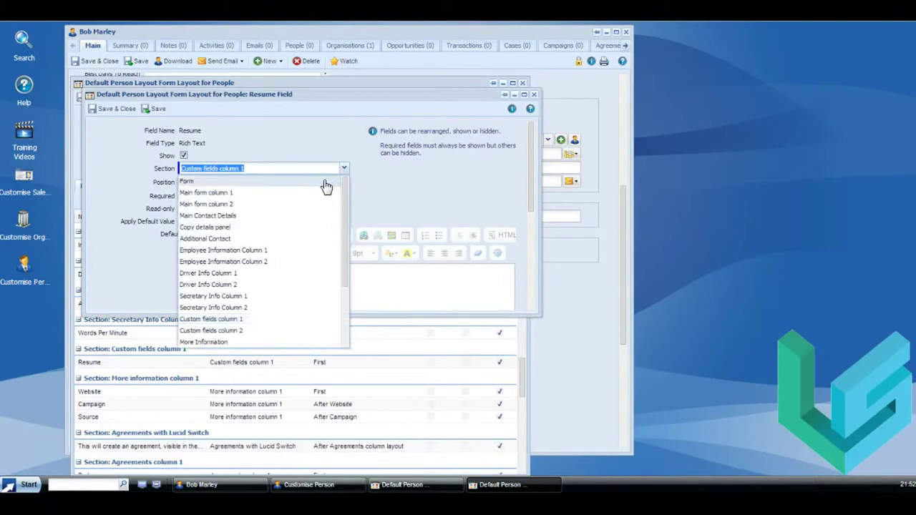
left_click(325, 182)
left_click(342, 182)
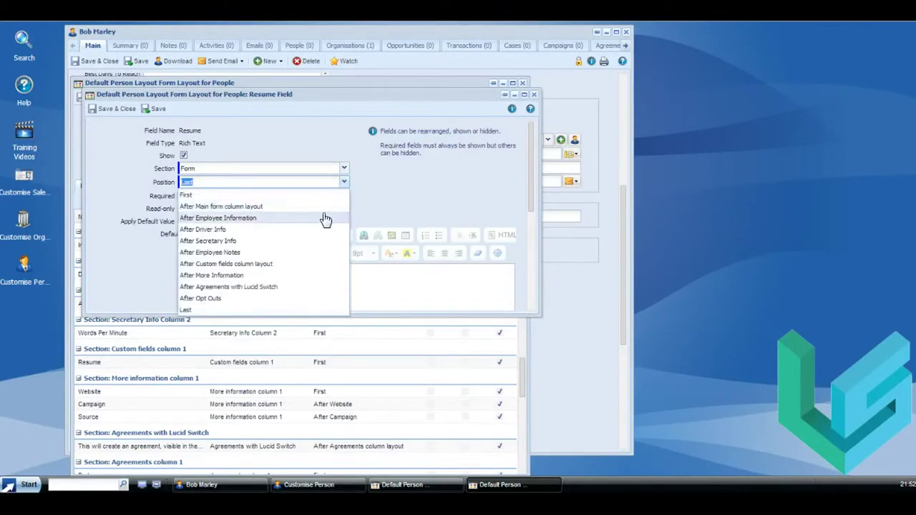
left_click(299, 253)
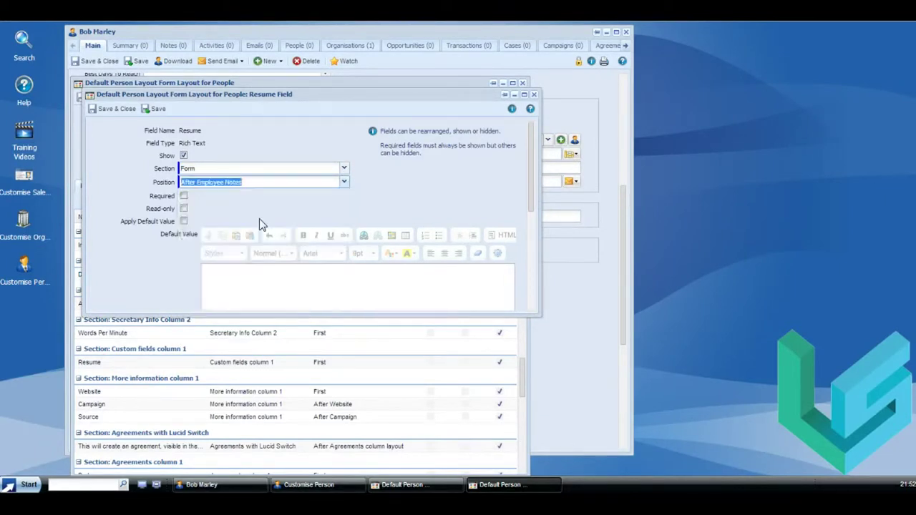
left_click(114, 111)
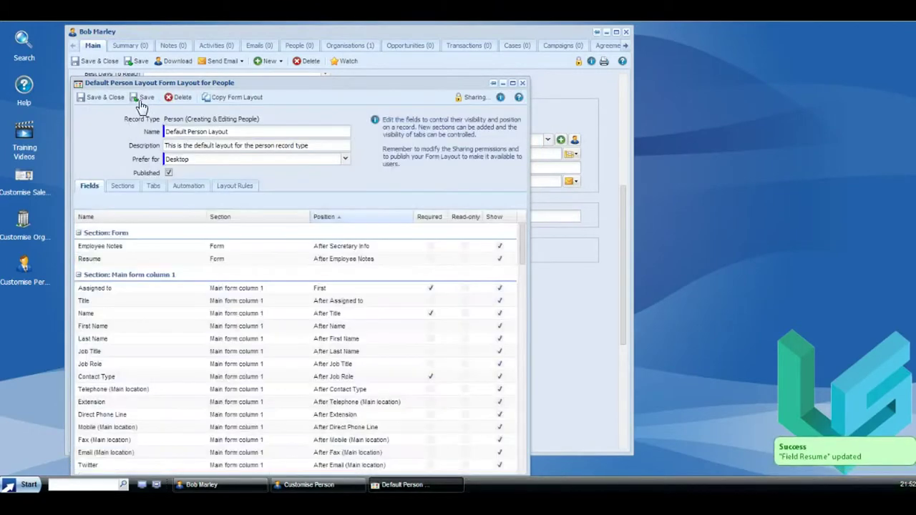
- Save the form layout, then save the person record to reload its form
left_click(143, 102)
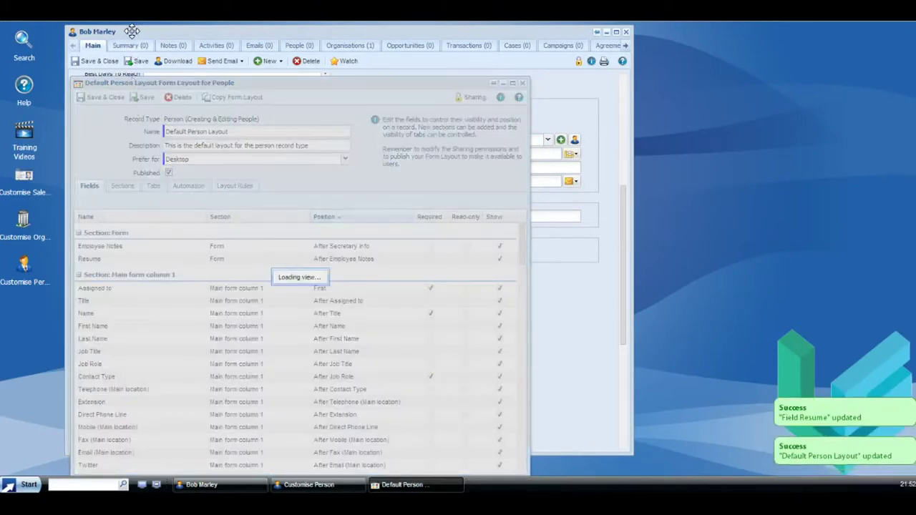
left_click(143, 46)
left_click(136, 61)
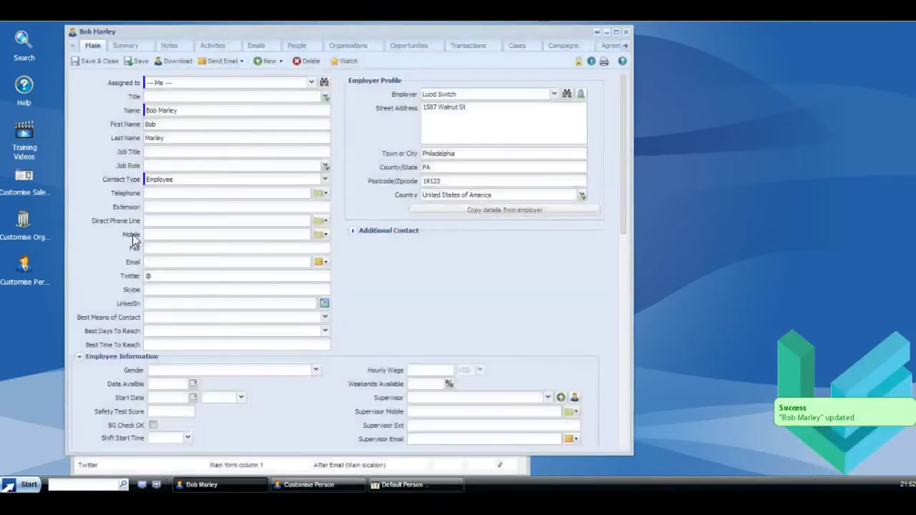
- Check the Employee Notes and Resume fields and the More Information section on the person record
scroll(193, 265, "down", 4)
scroll(135, 226, "down", 2)
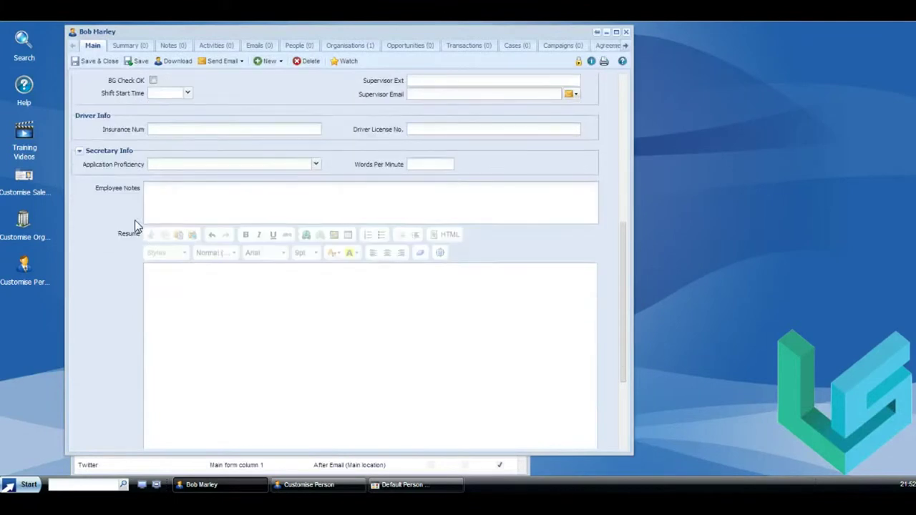
scroll(157, 212, "down", 2)
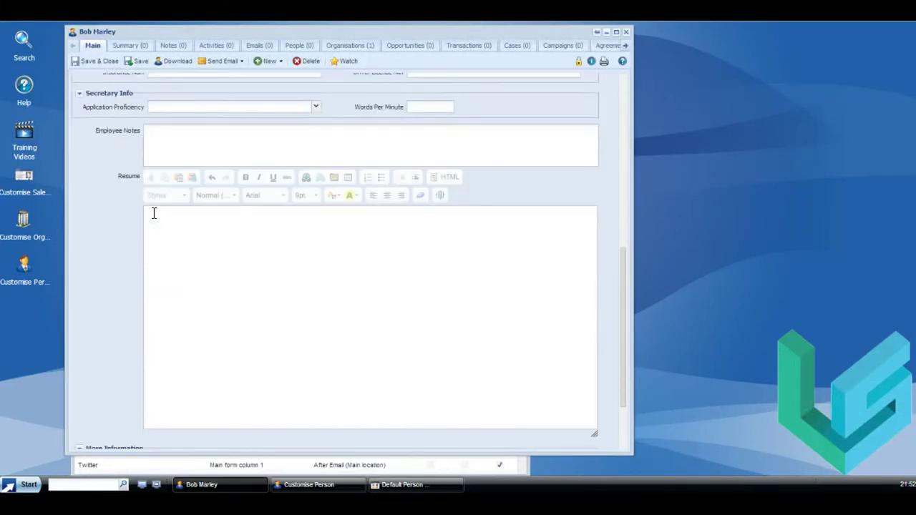
scroll(153, 216, "down", 2)
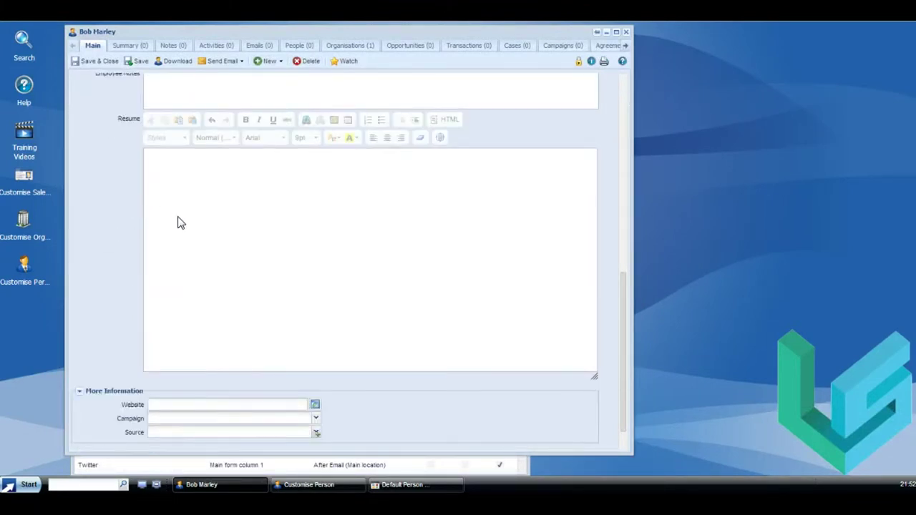
scroll(180, 223, "down", 2)
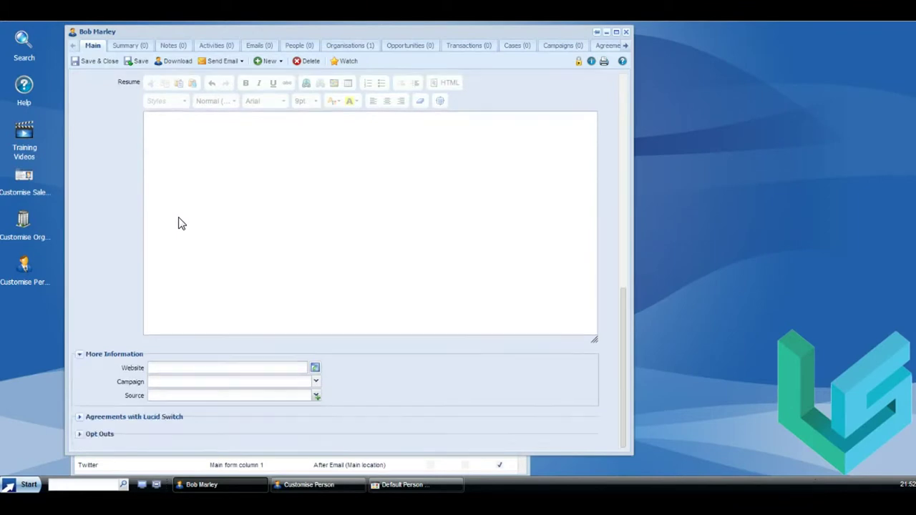
left_click(84, 356)
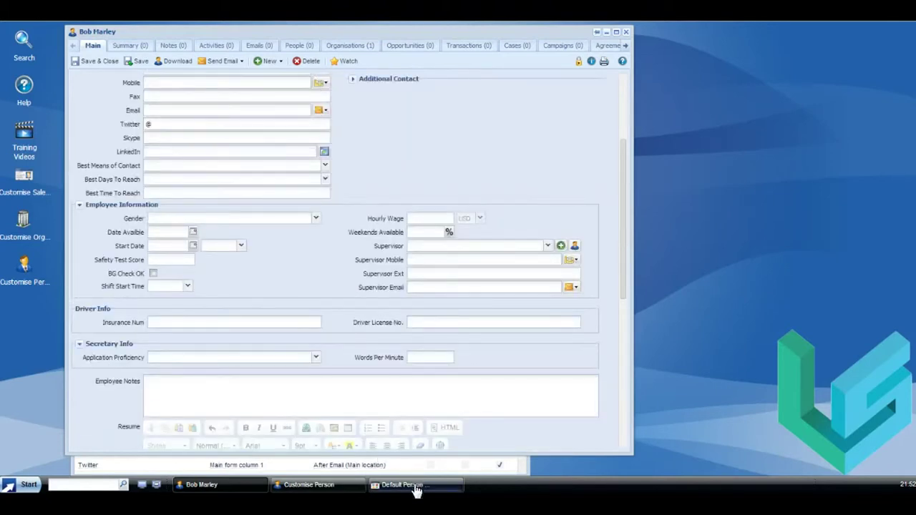
scroll(232, 365, "down", 5)
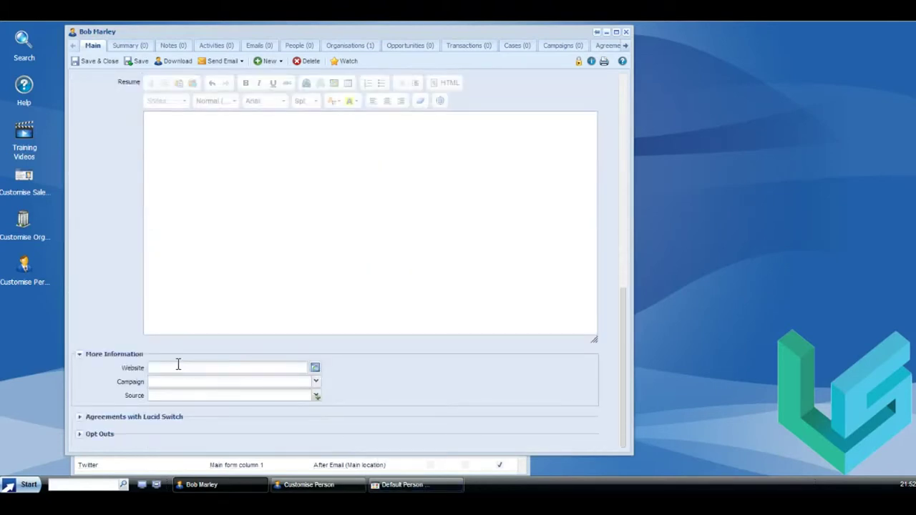
- In the form layout, hide the More Information section, and save and close it
left_click(408, 485)
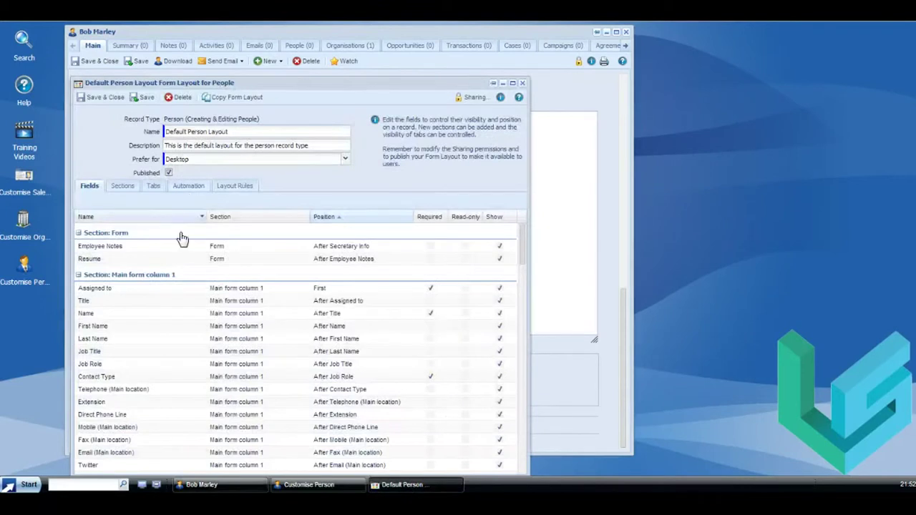
left_click(120, 188)
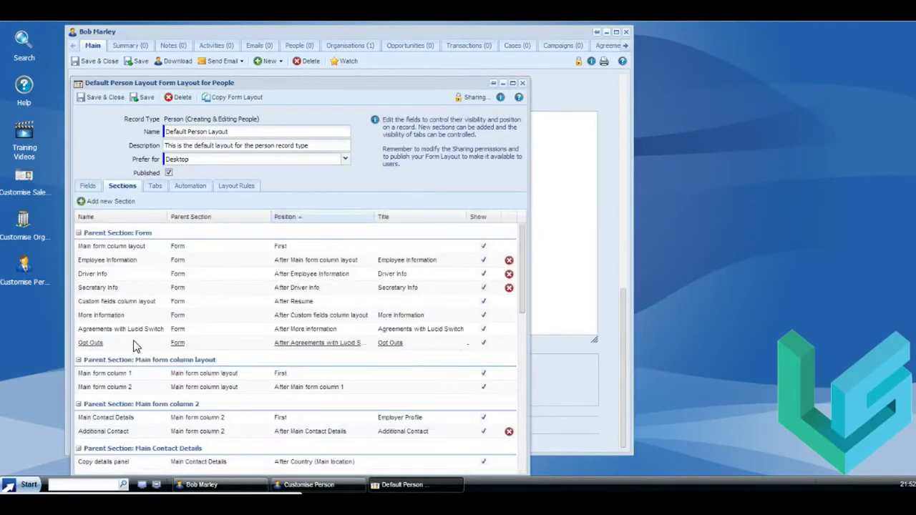
left_click(185, 315)
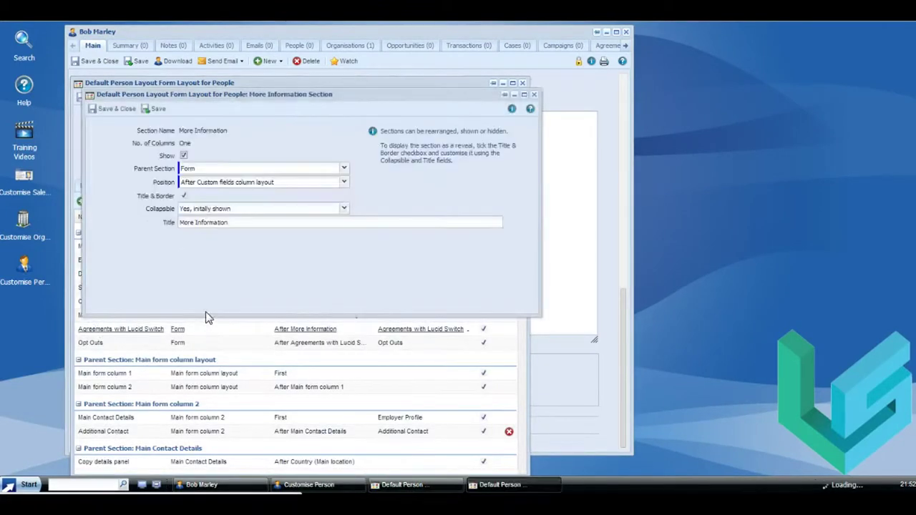
left_click(183, 155)
left_click(107, 107)
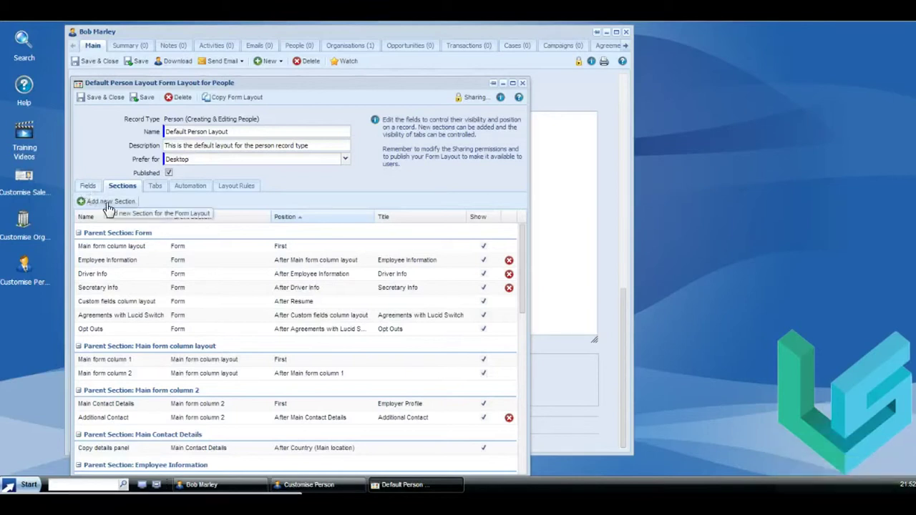
- Start a new section named Employee Notes with Form as its parent section and After Secretary Info as its position
left_click(108, 206)
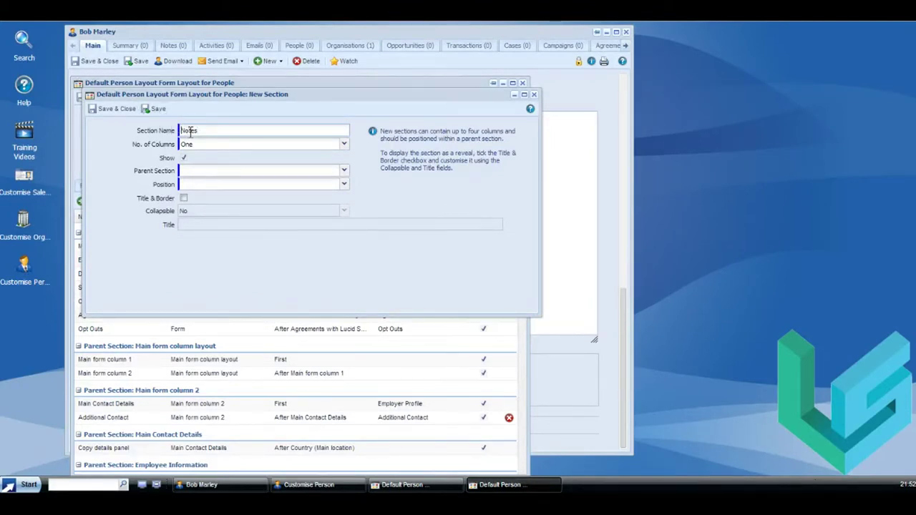
type("Employee")
left_click_drag(232, 132, 182, 132)
key("ctrl+c")
left_click(345, 174)
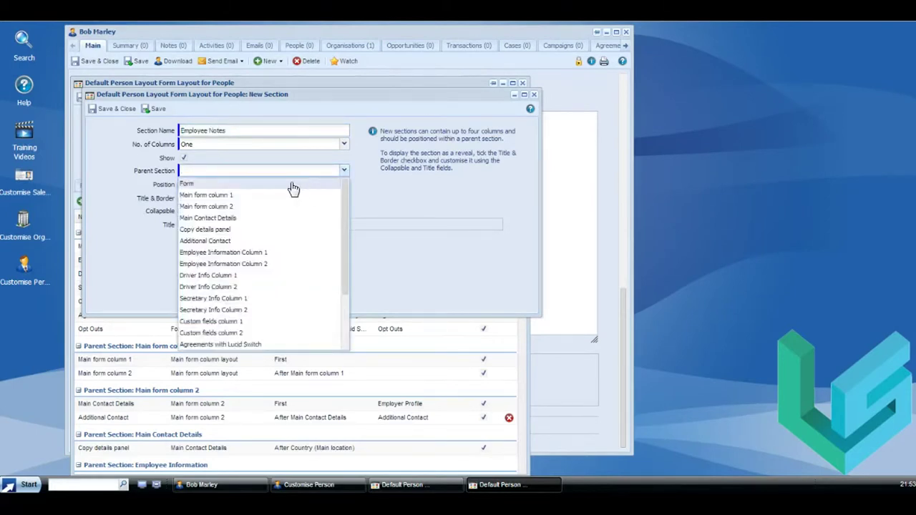
left_click(293, 185)
left_click(343, 185)
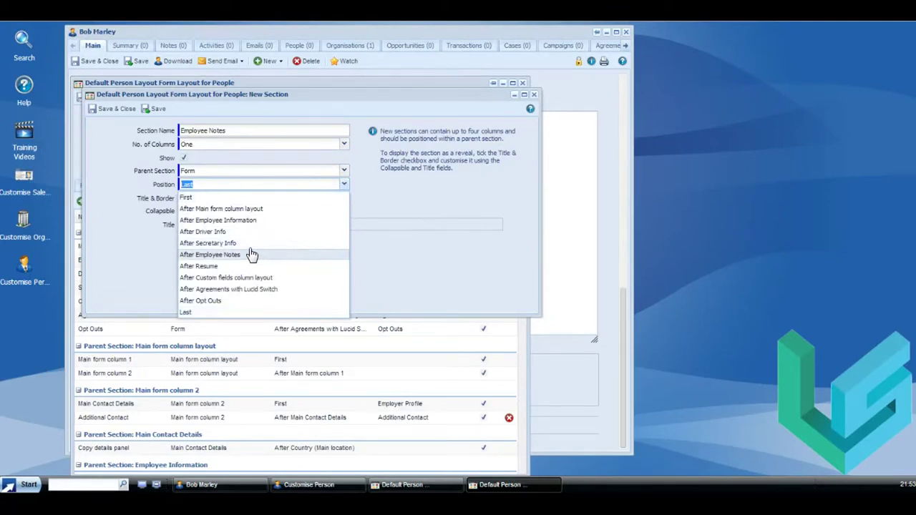
left_click(227, 244)
- Enable the new section's title and border, make it collapsible and initially hidden, title it Employee Notes, and try to save it
left_click(184, 198)
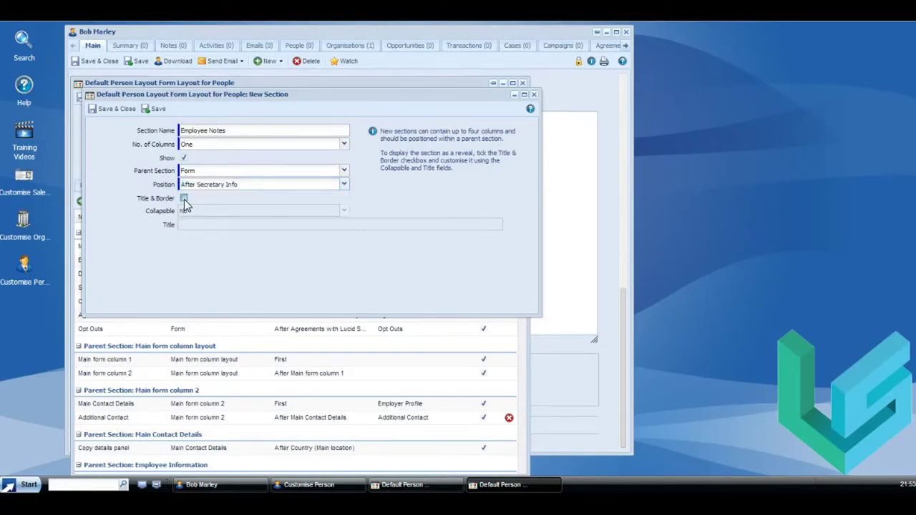
left_click(343, 212)
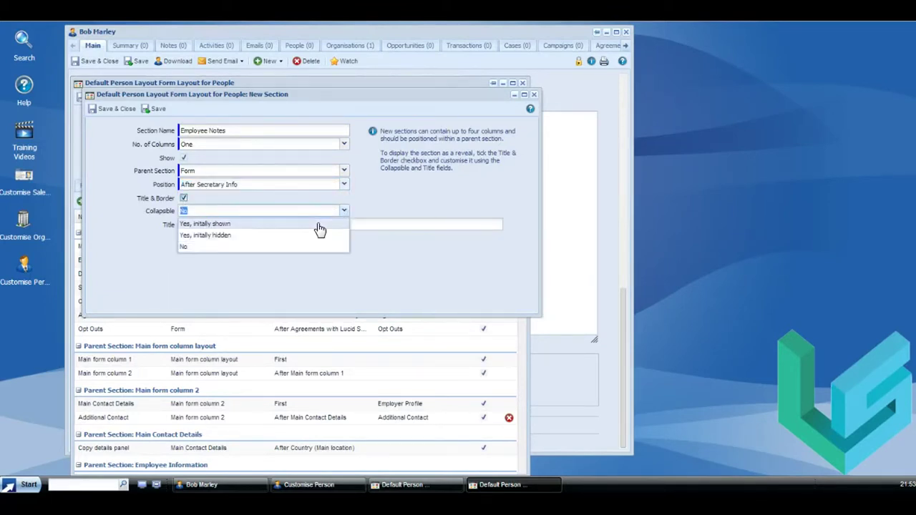
left_click(314, 235)
left_click(270, 224)
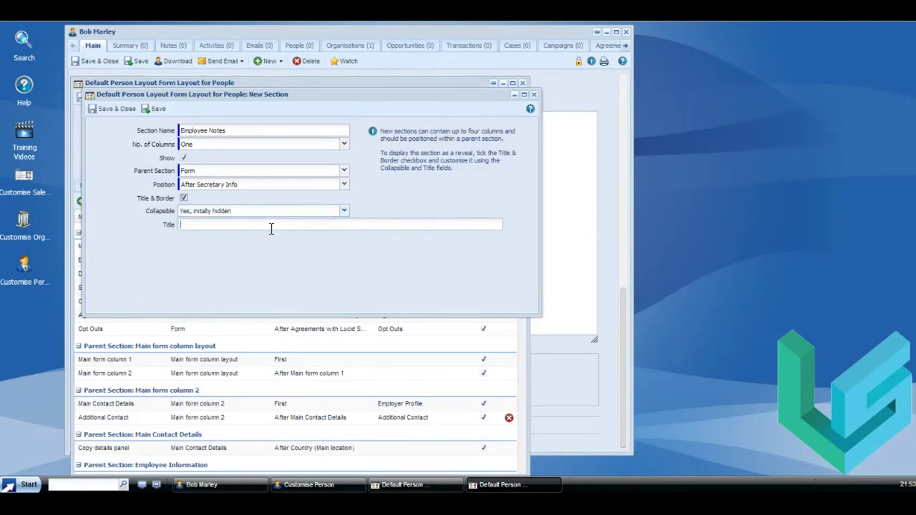
key("ctrl+v")
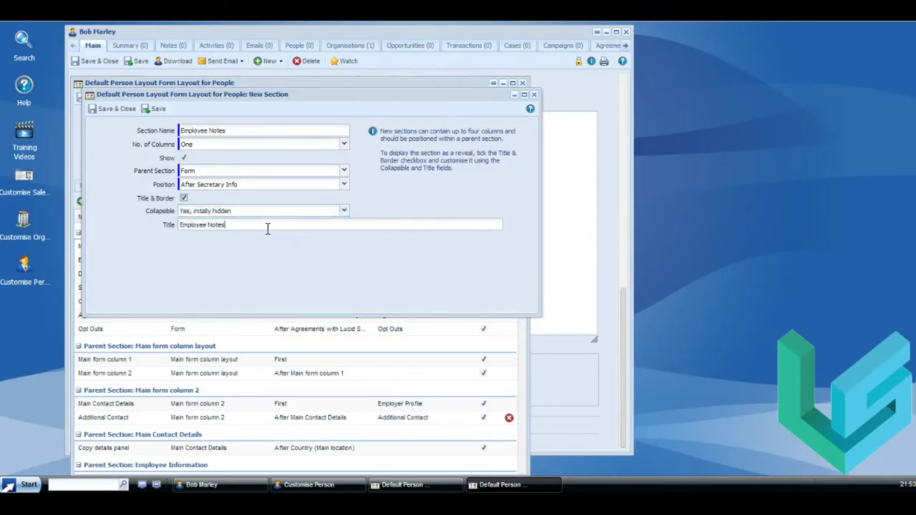
left_click(105, 113)
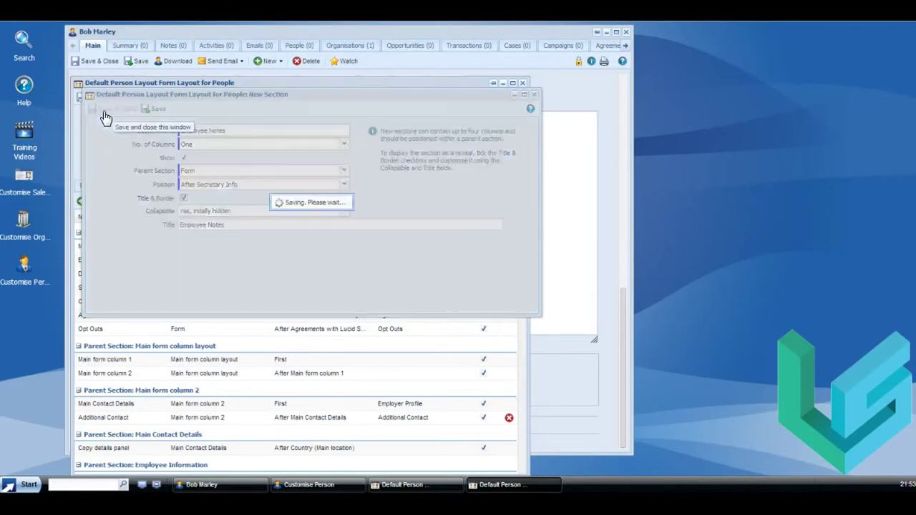
- Change the new section's name to Employee Notes Section, and save and close it
left_click(239, 132)
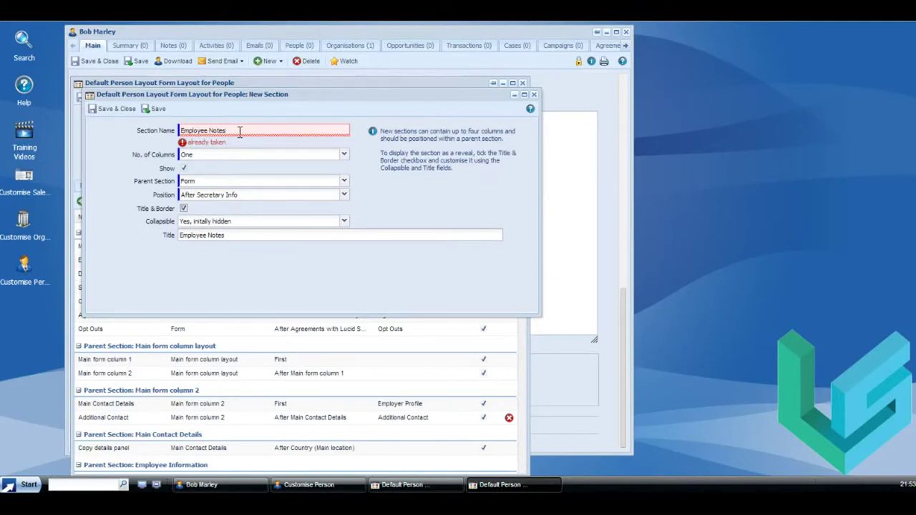
type("Section")
left_click(107, 109)
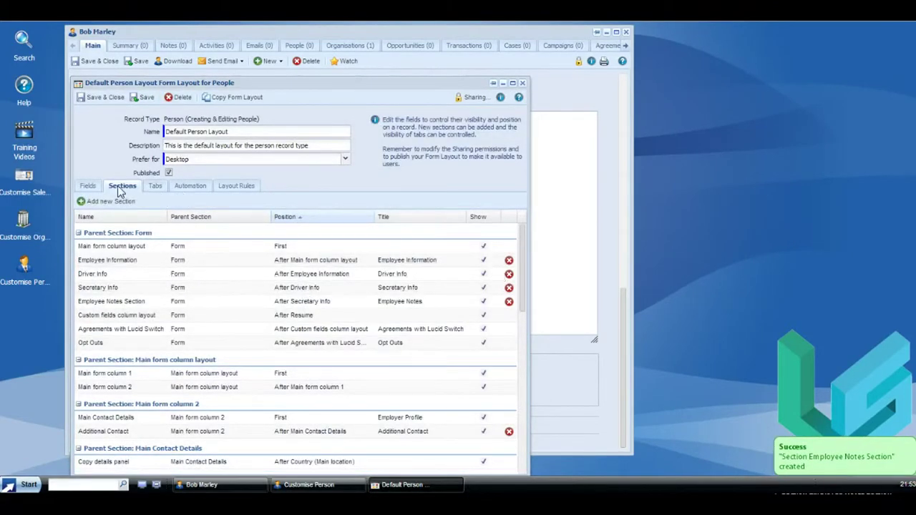
- Search the form layout's field list for "resume" to locate the Resume field
left_click(85, 190)
scroll(216, 299, "down", 10)
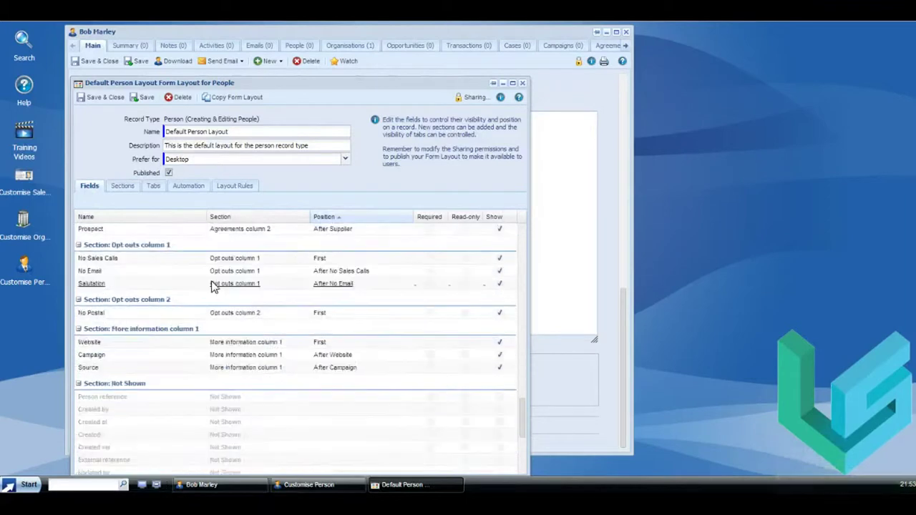
scroll(169, 293, "up", 4)
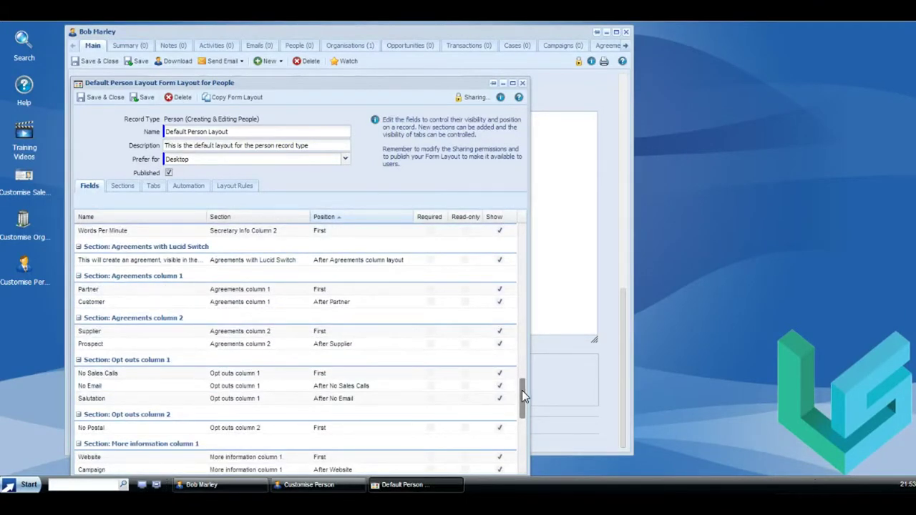
left_click_drag(522, 393, 519, 370)
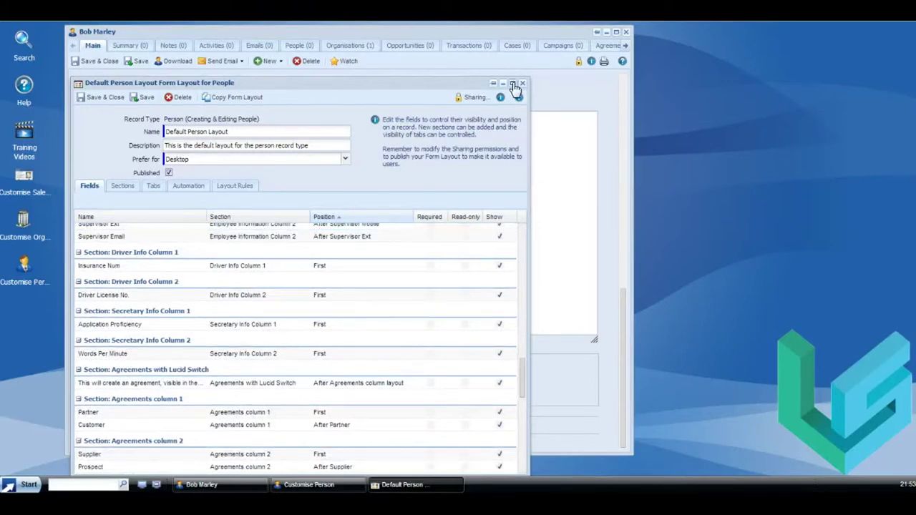
left_click_drag(444, 82, 437, 34)
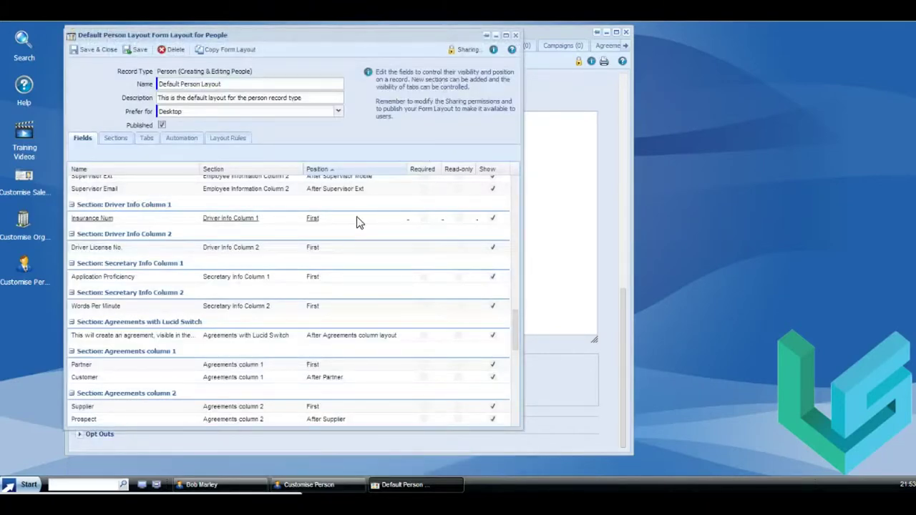
key("ctrl+f")
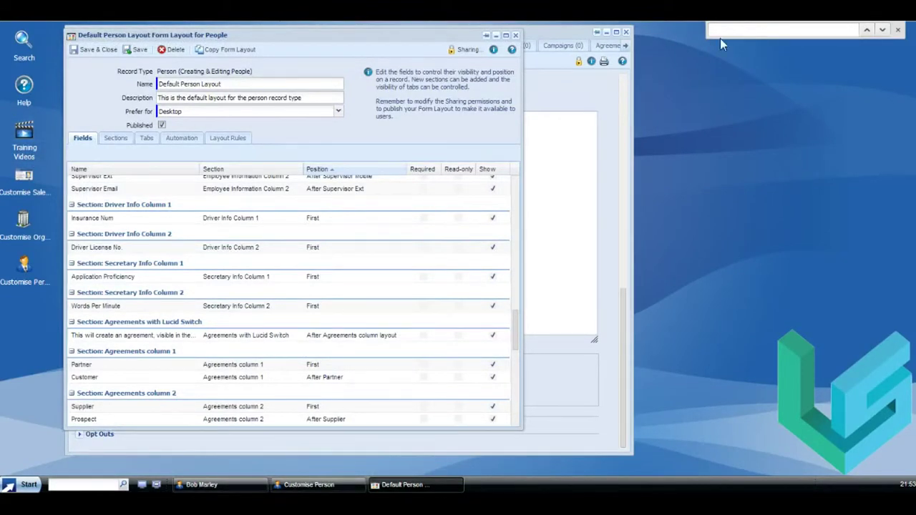
type("res")
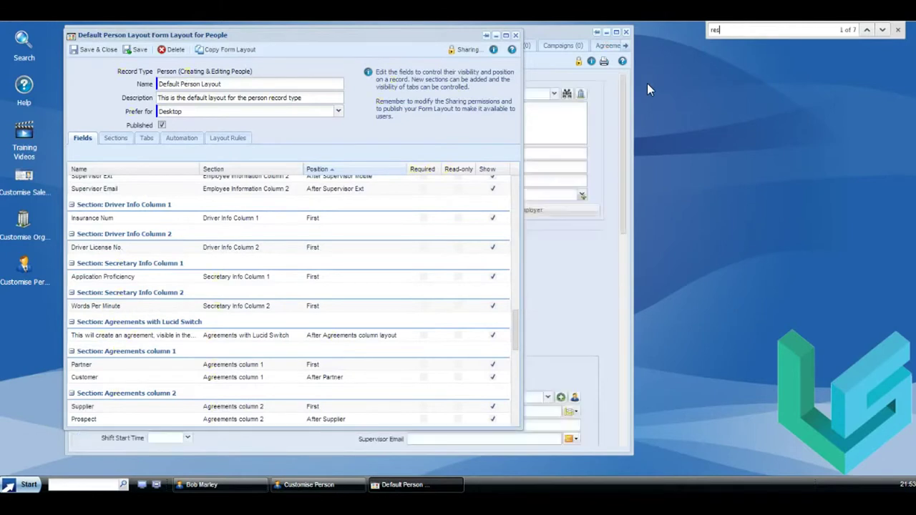
type("ume")
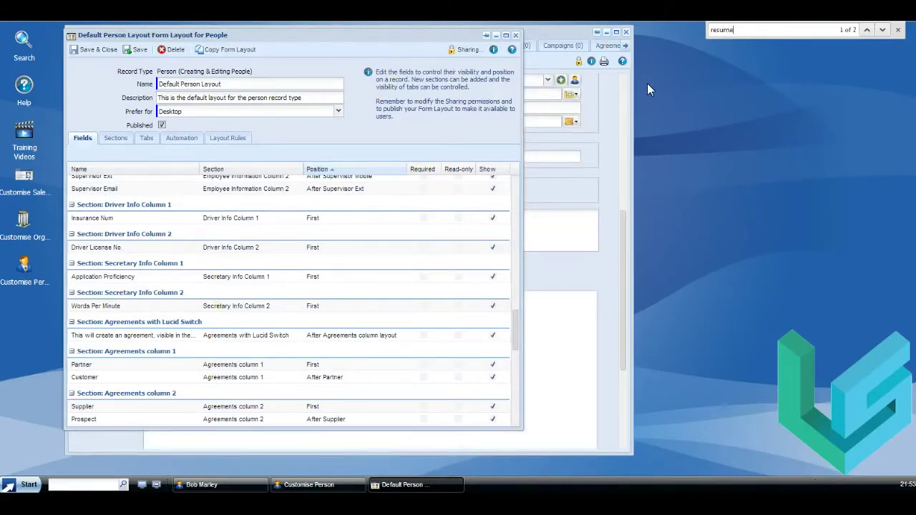
left_click(882, 30)
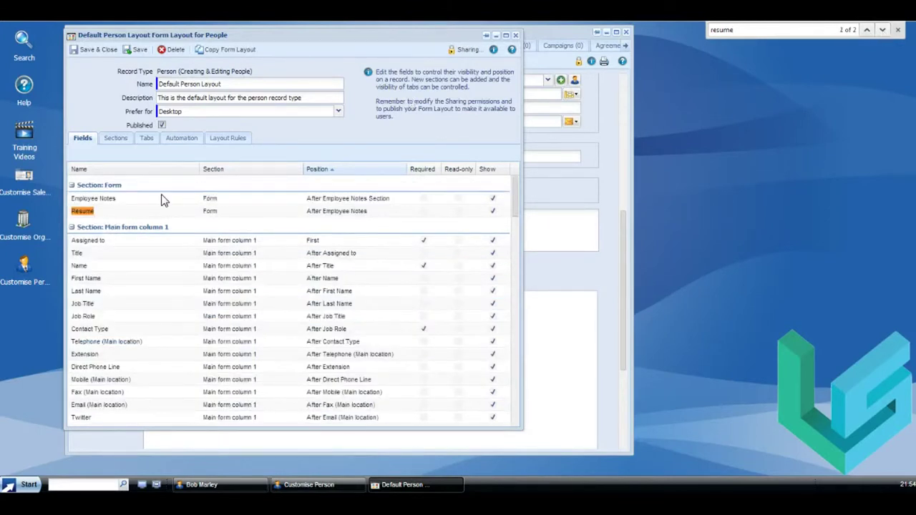
- Move the Resume field into the Employee Notes Section, and save and close the field
left_click(82, 212)
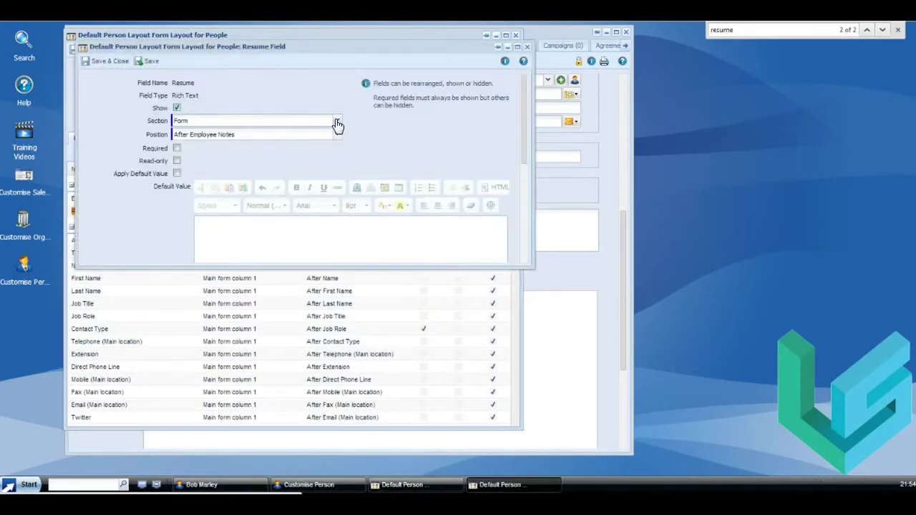
left_click(337, 125)
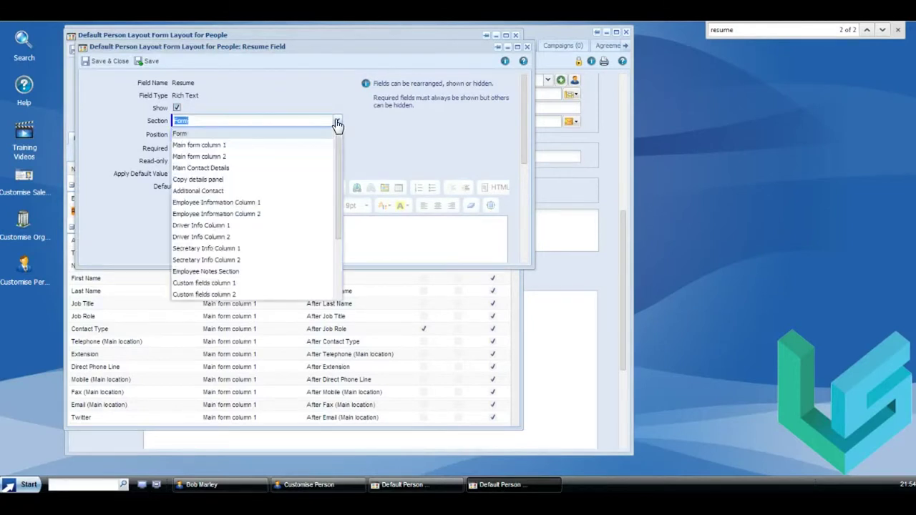
left_click_drag(340, 170, 338, 197)
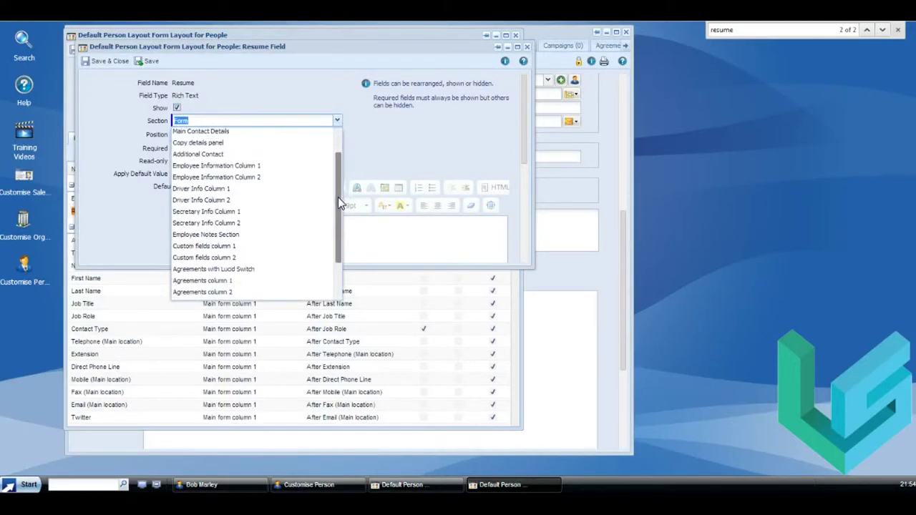
left_click(219, 229)
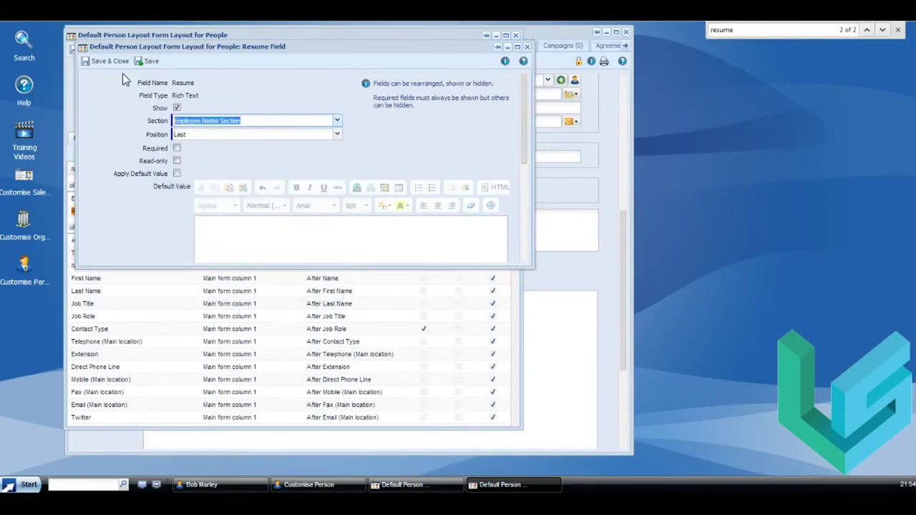
left_click(103, 62)
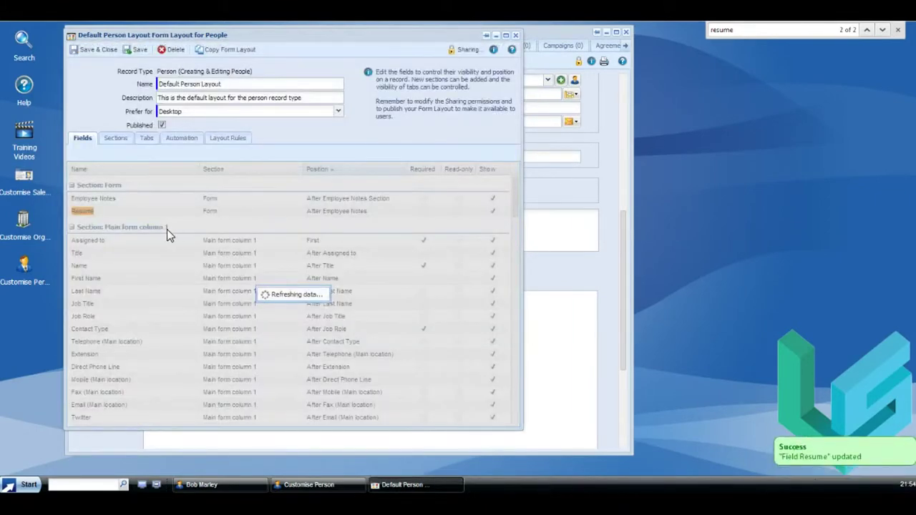
- Move the Employee Notes field into the Employee Notes Section, save and close it, and save the form layout
double_click(102, 201)
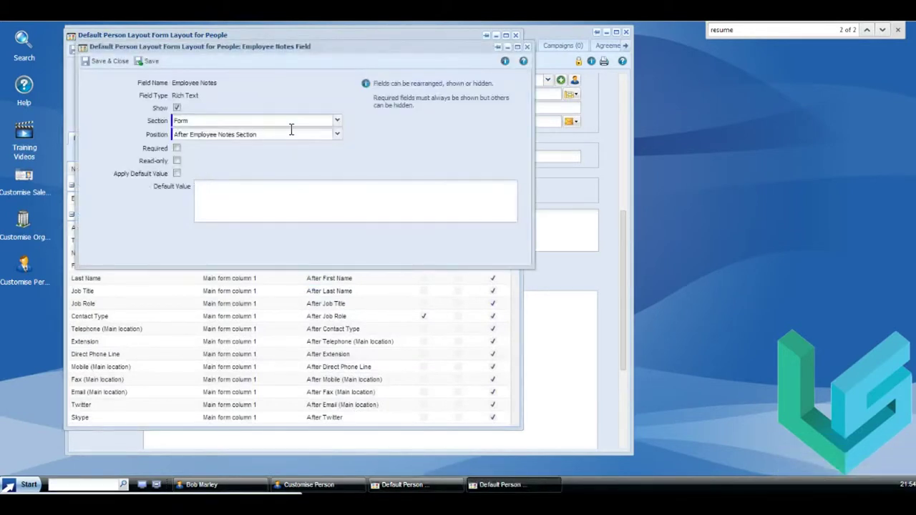
left_click(338, 122)
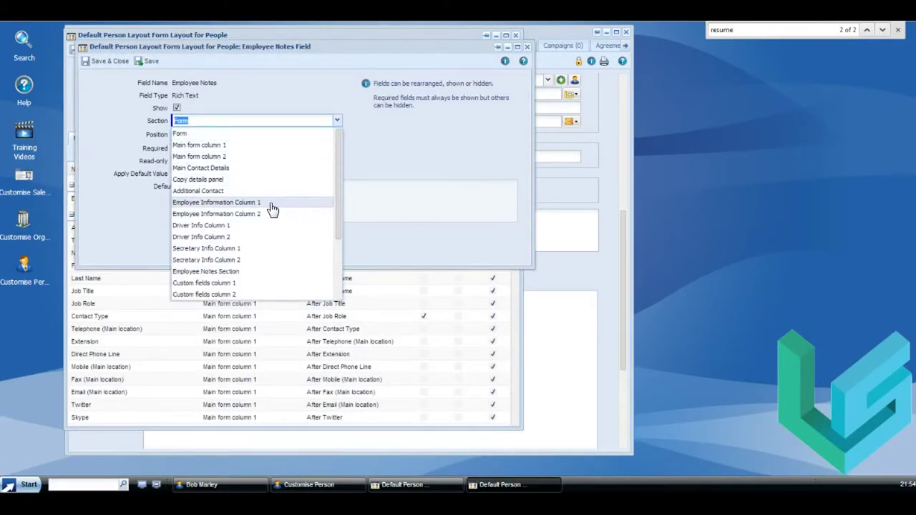
left_click(250, 271)
left_click(338, 136)
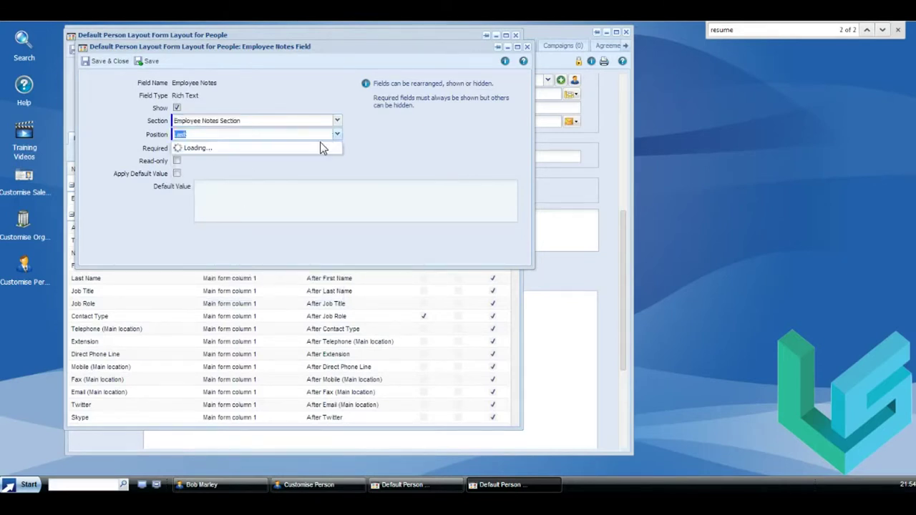
left_click(318, 142)
left_click(120, 64)
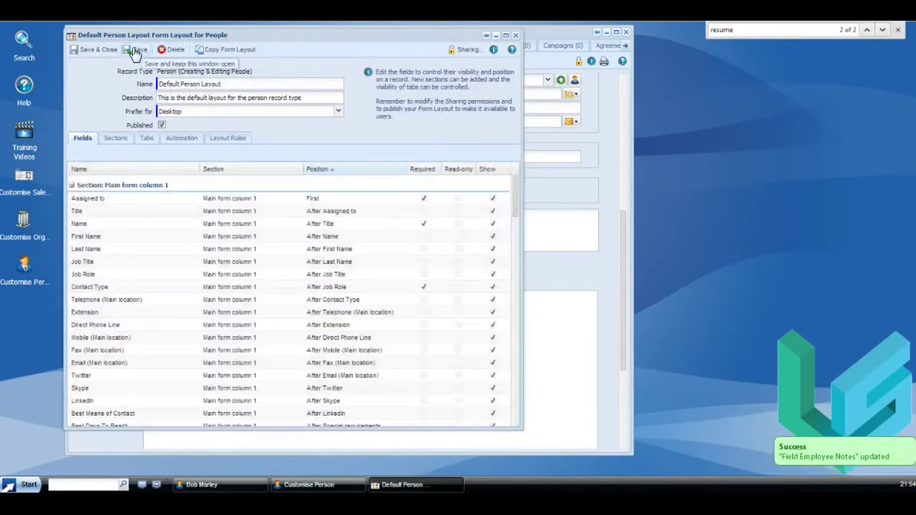
left_click(135, 53)
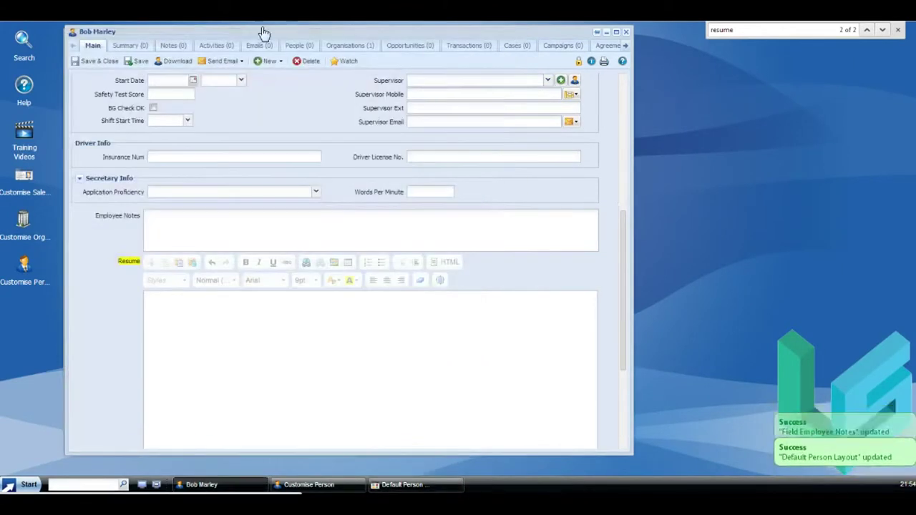
- Save the person record to refresh its form, and expand and collapse the Employee Notes section to check its fields
left_click(137, 62)
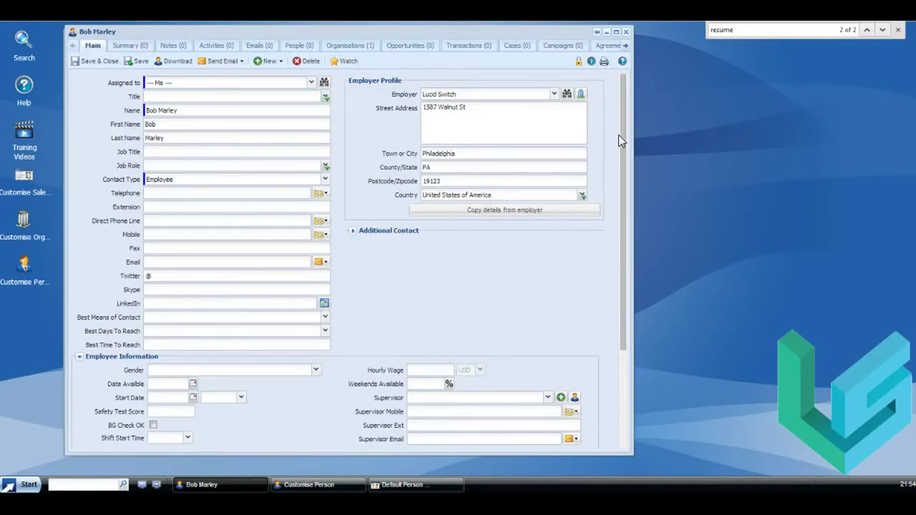
left_click_drag(621, 131, 622, 260)
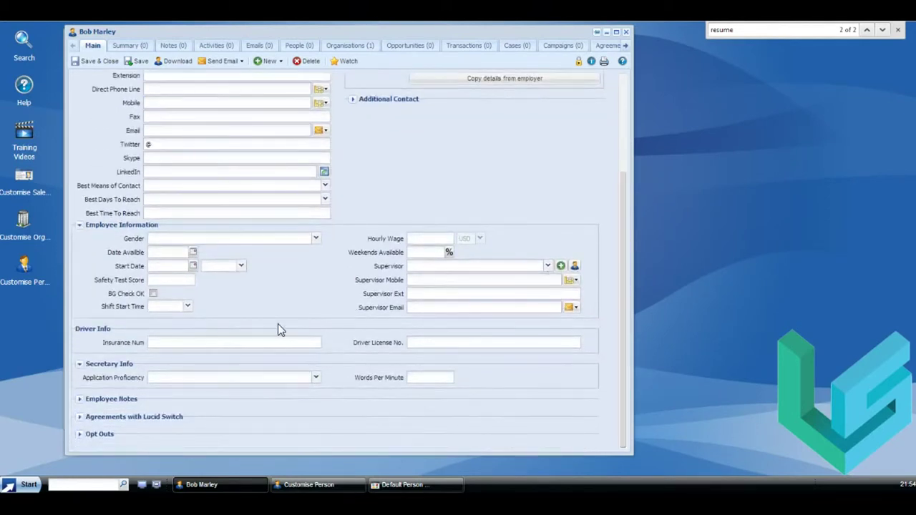
left_click(80, 401)
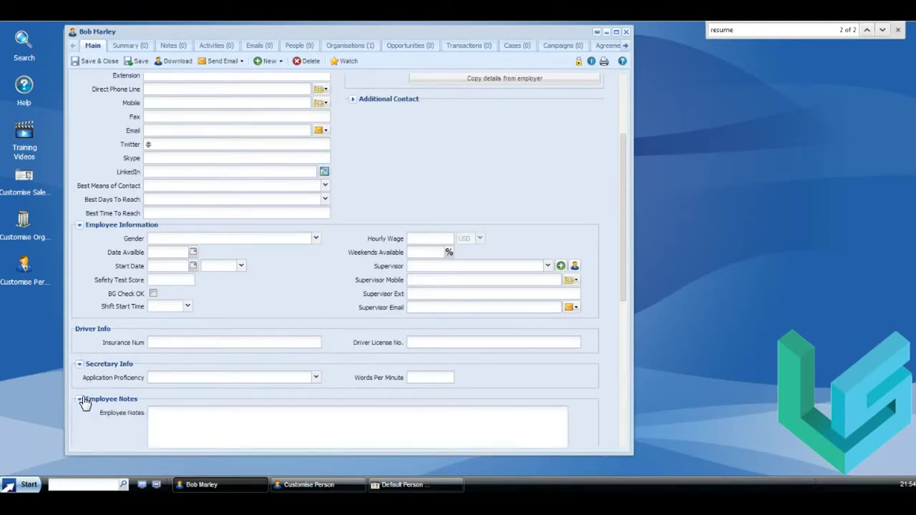
scroll(83, 405, "down", 5)
scroll(84, 400, "up", 2)
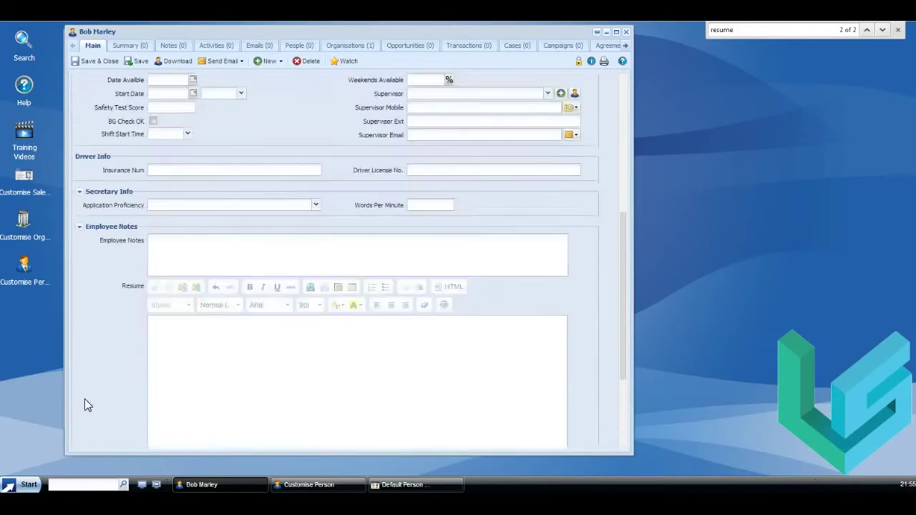
left_click(80, 226)
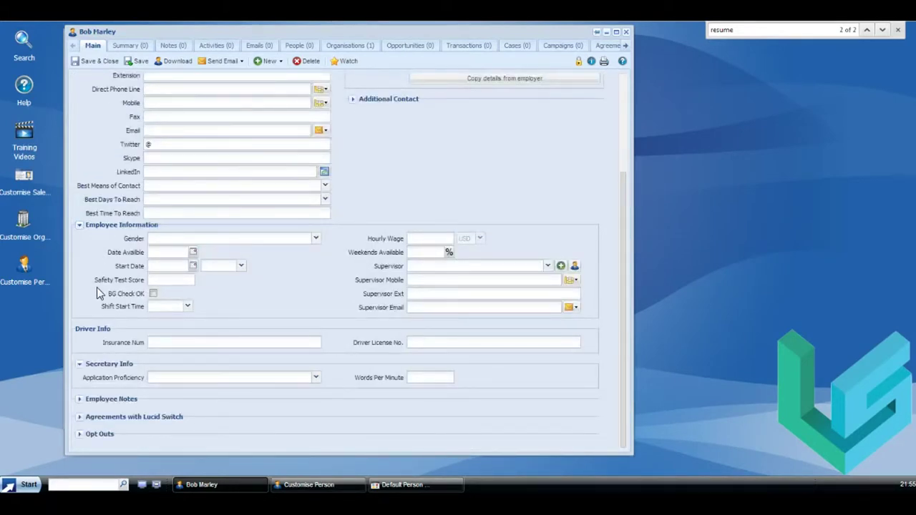
scroll(97, 288, "up", 2)
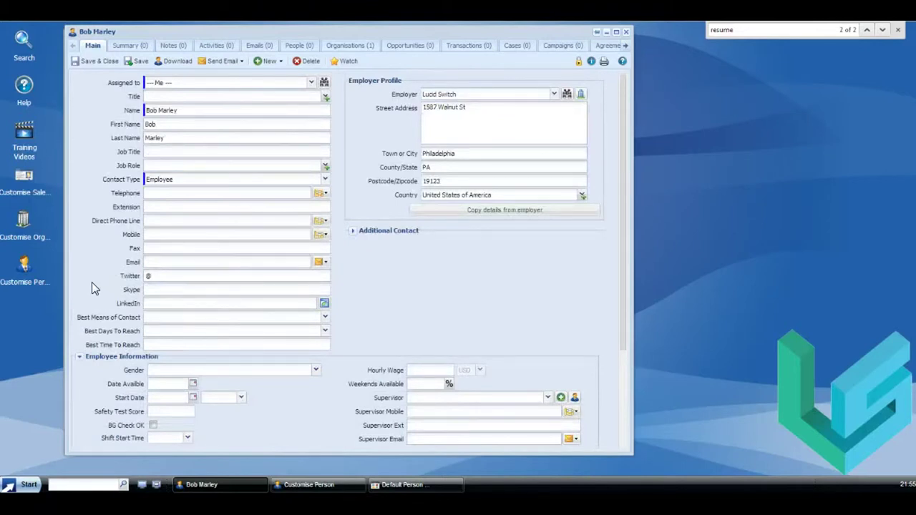